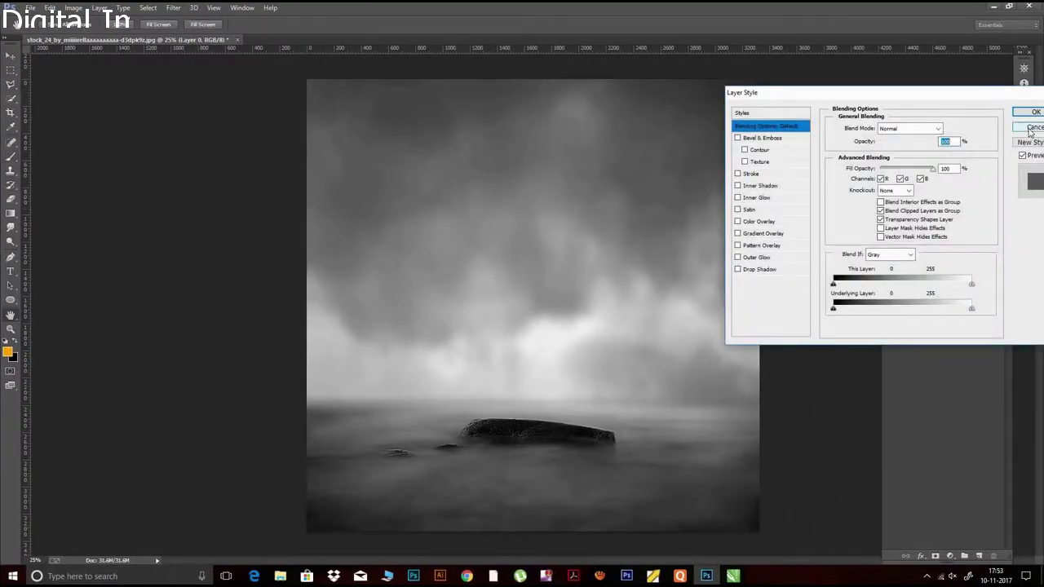
Crop the misty rock photo to a narrow portrait frame about 2356 px wide
left_click(1030, 128)
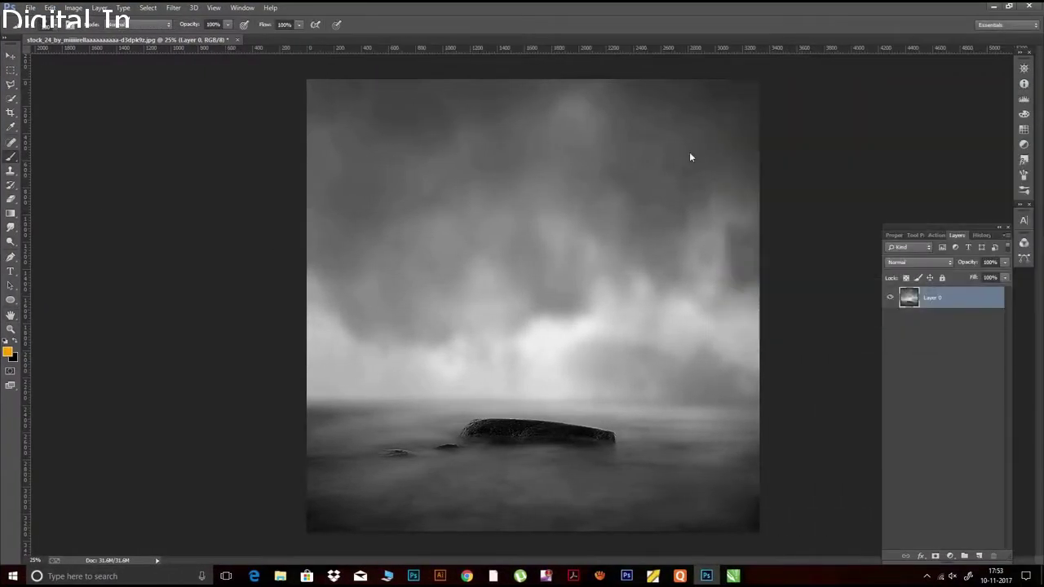
left_click(11, 112)
left_click_drag(313, 311, 346, 287)
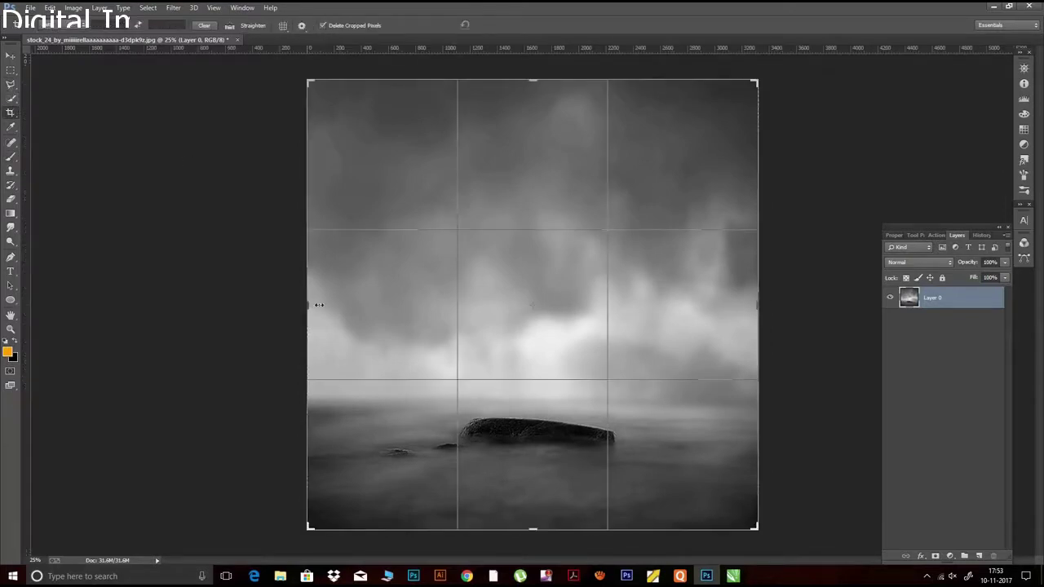
left_click_drag(725, 293, 693, 308)
left_click(501, 25)
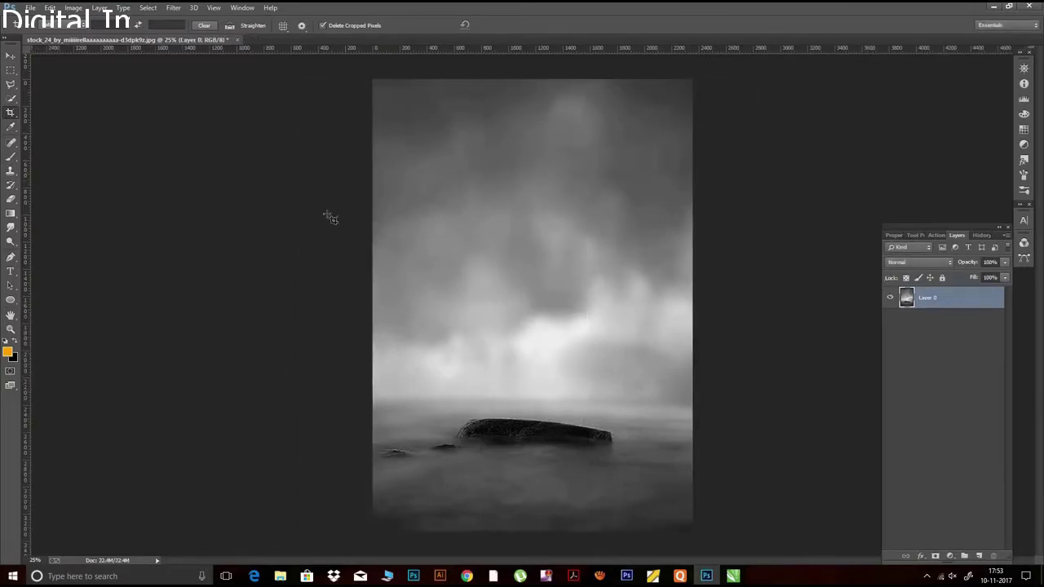
left_click(30, 8)
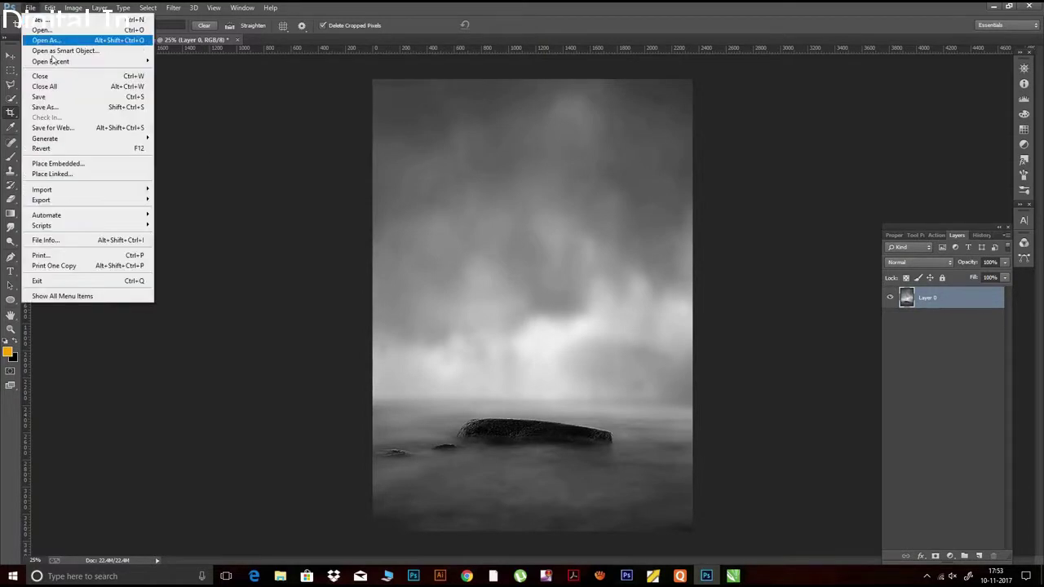
Place forest_by_kafik from the Desktop's Blck Forest folder as an embedded layer
left_click(76, 168)
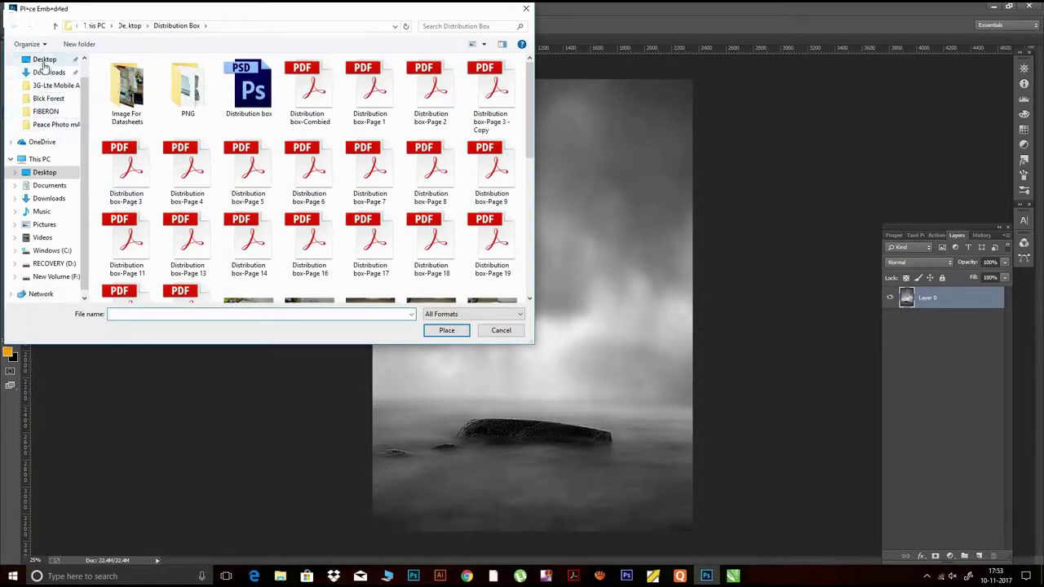
left_click(43, 59)
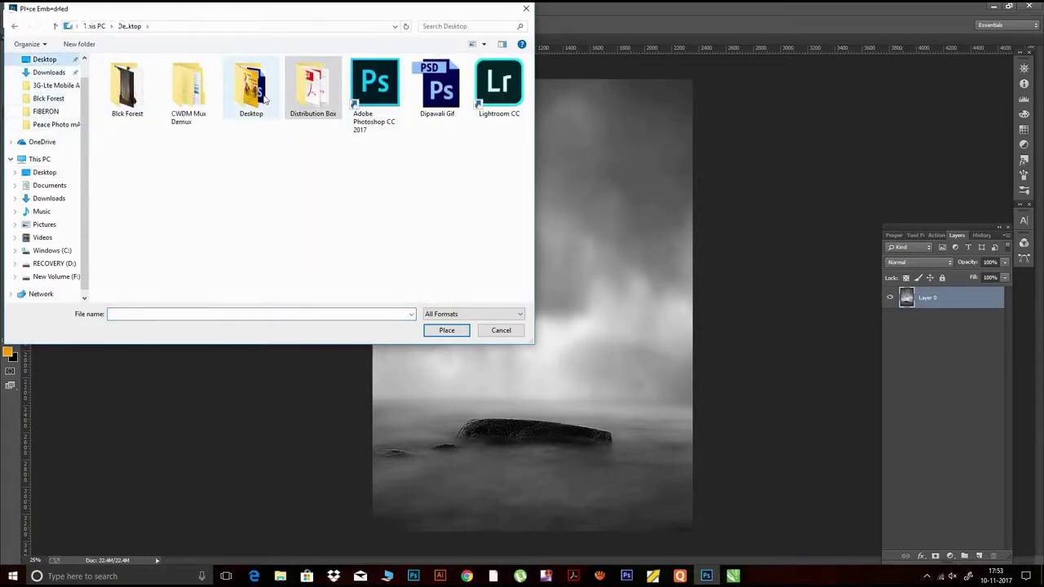
left_click(141, 113)
double_click(141, 113)
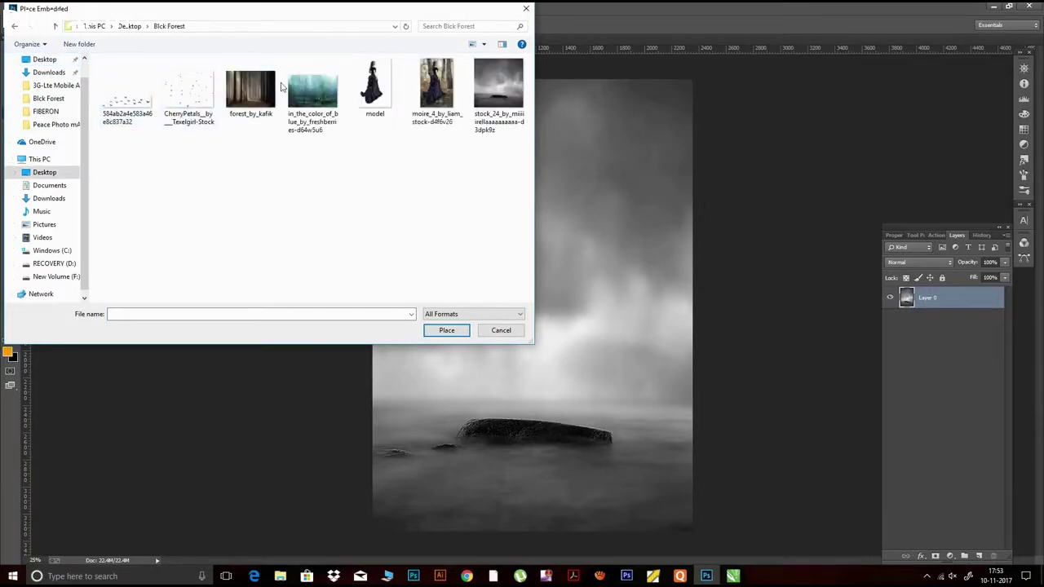
left_click(250, 89)
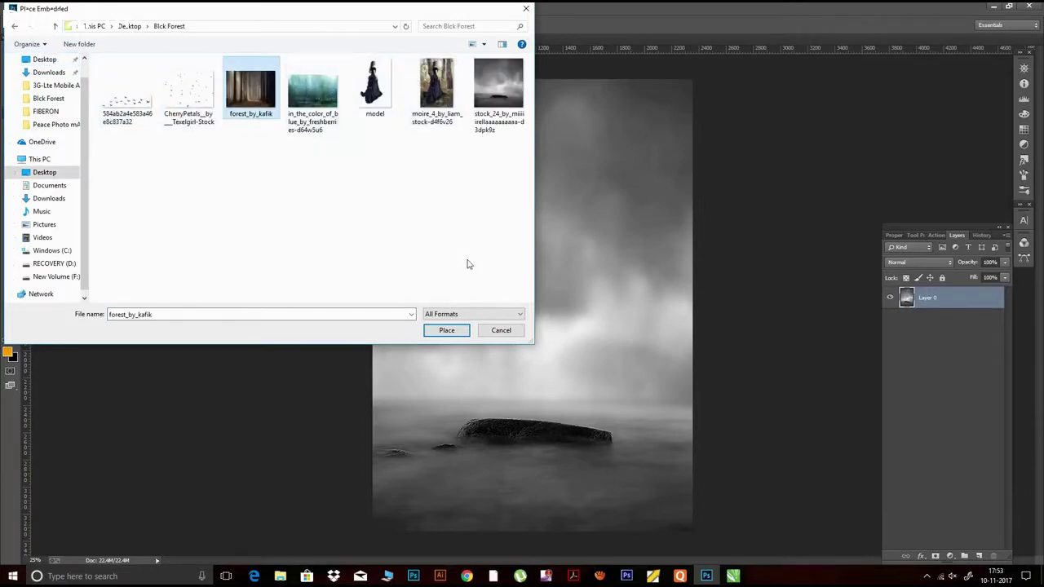
left_click(447, 331)
Stretch the forest image across the full canvas width, from the top to just above the rock
left_click_drag(531, 241, 532, 80)
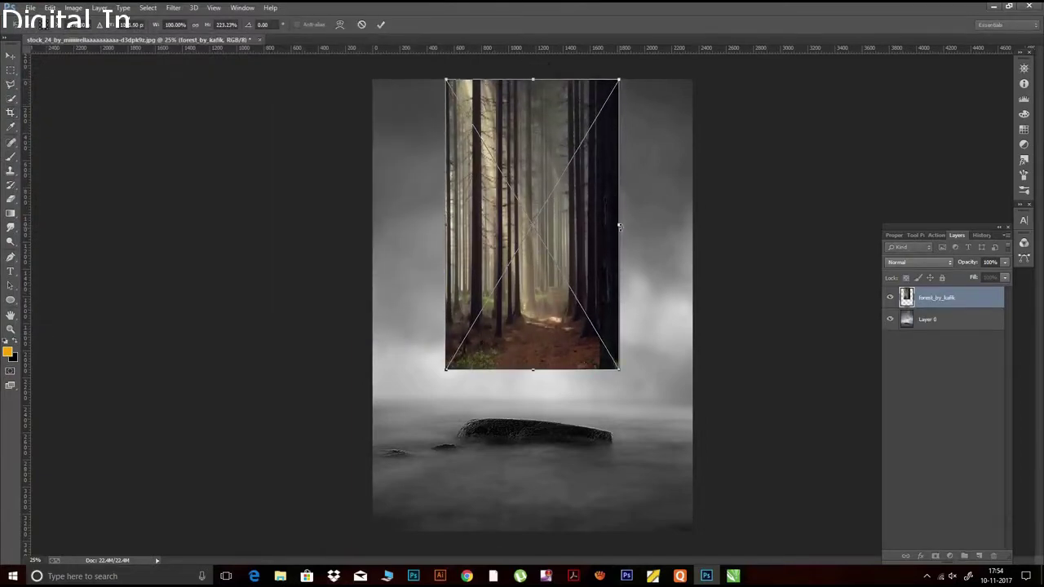
left_click_drag(619, 227, 693, 224)
left_click_drag(441, 230, 373, 228)
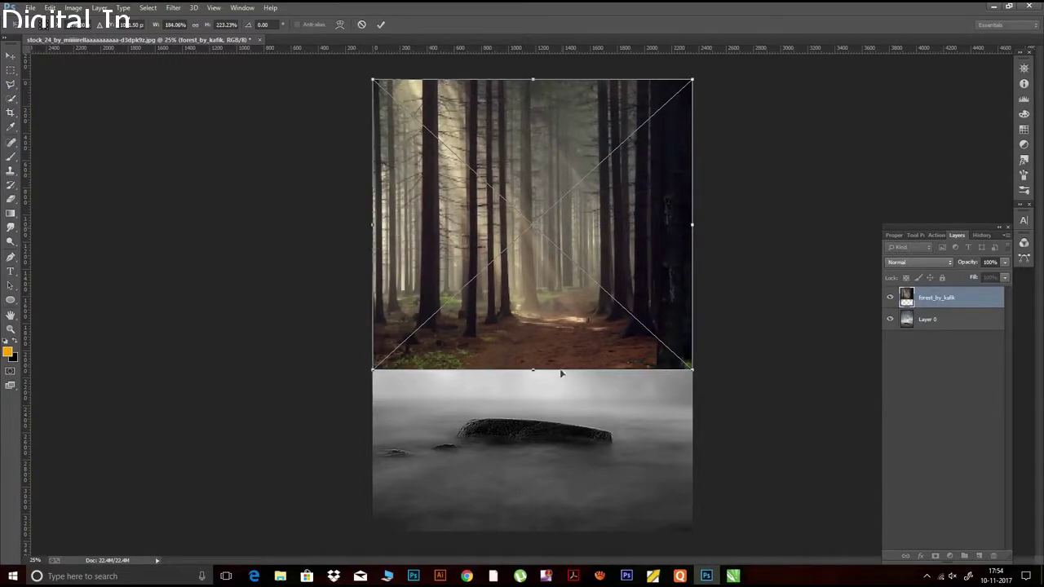
left_click_drag(533, 373, 533, 401)
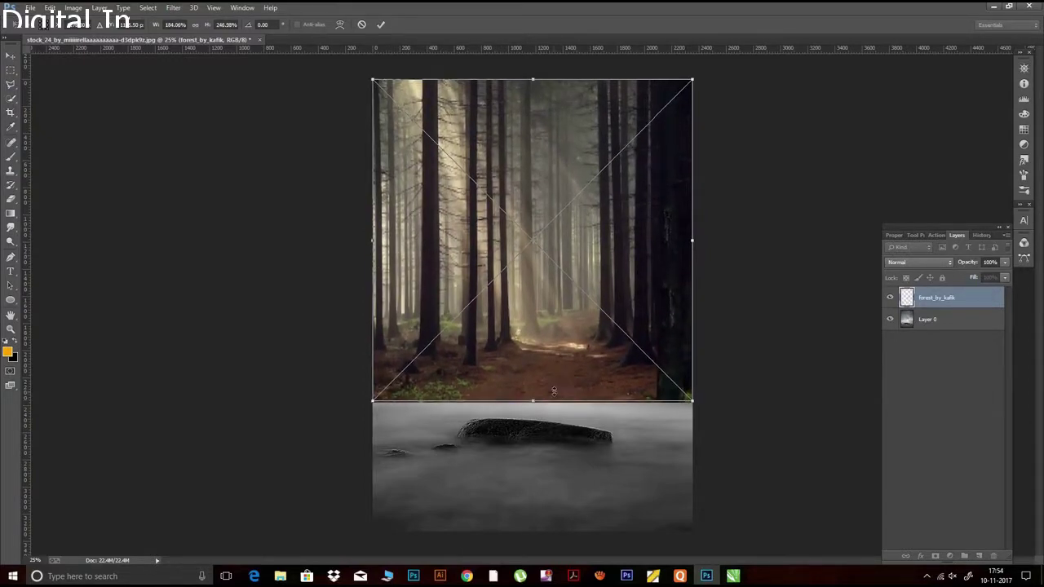
left_click(381, 25)
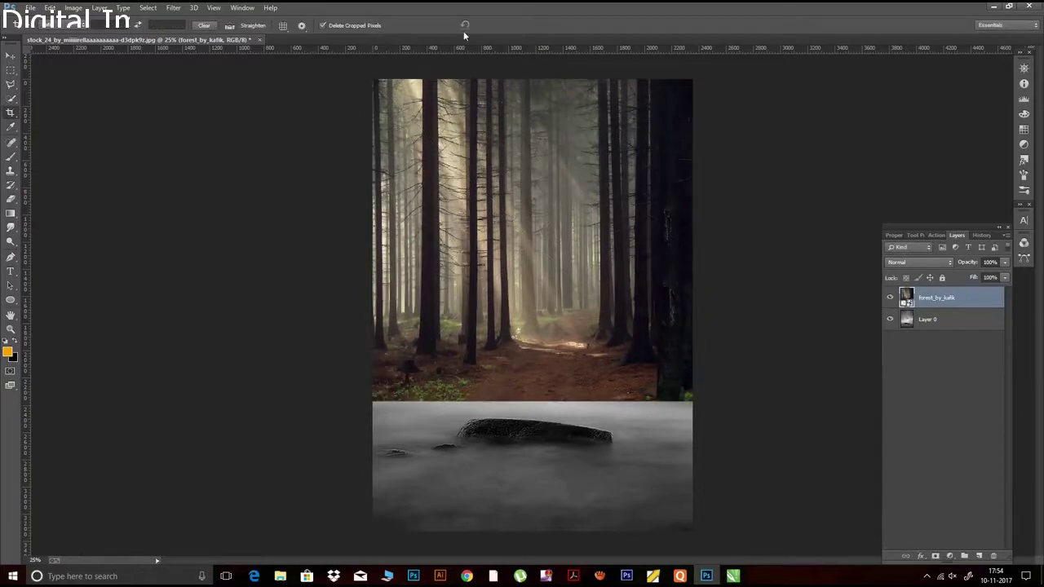
Rasterize the forest layer and blend it in Soft Light at about 35% opacity
right_click(944, 300)
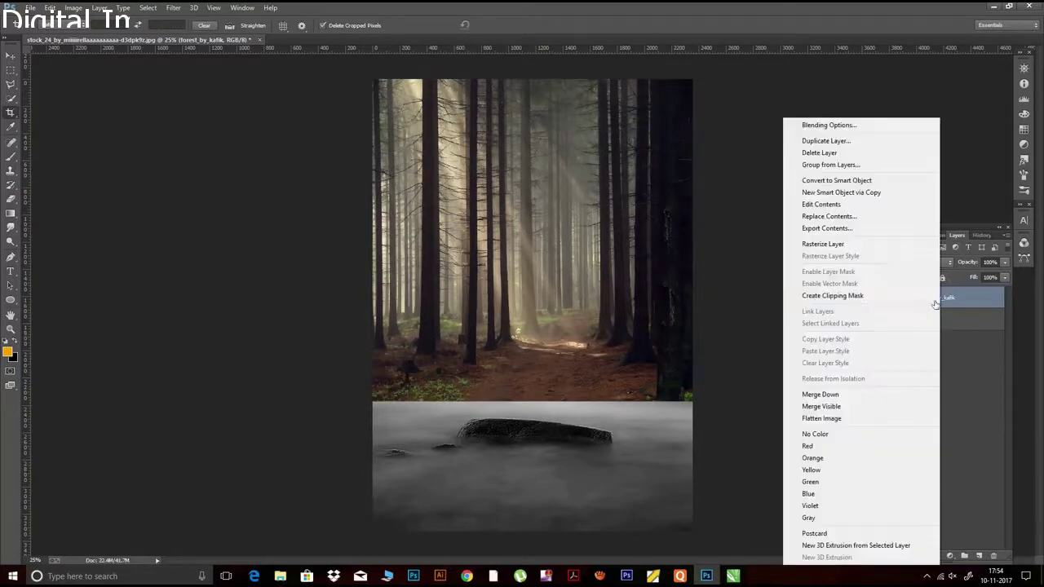
left_click(816, 245)
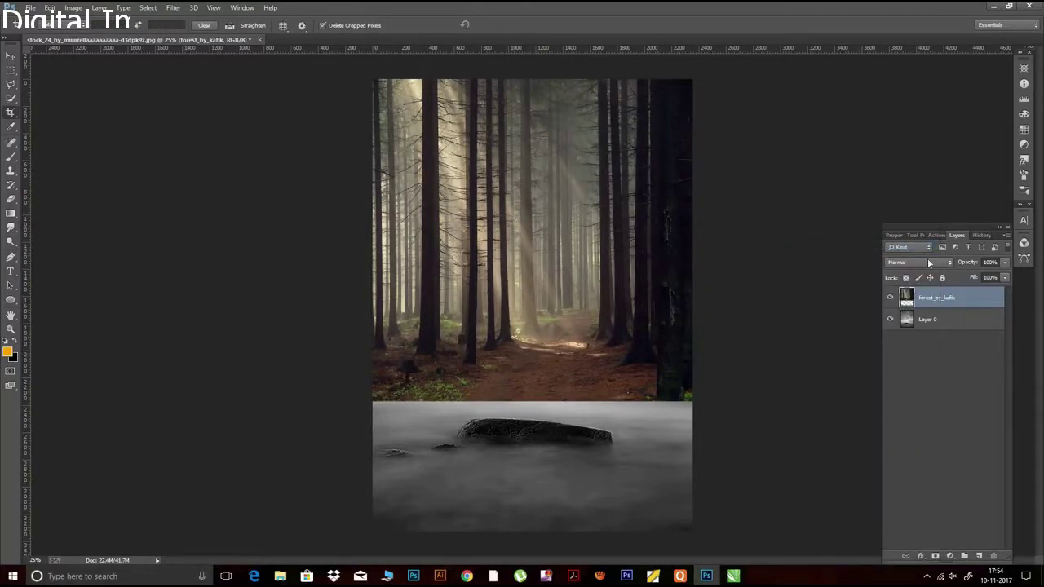
left_click(928, 263)
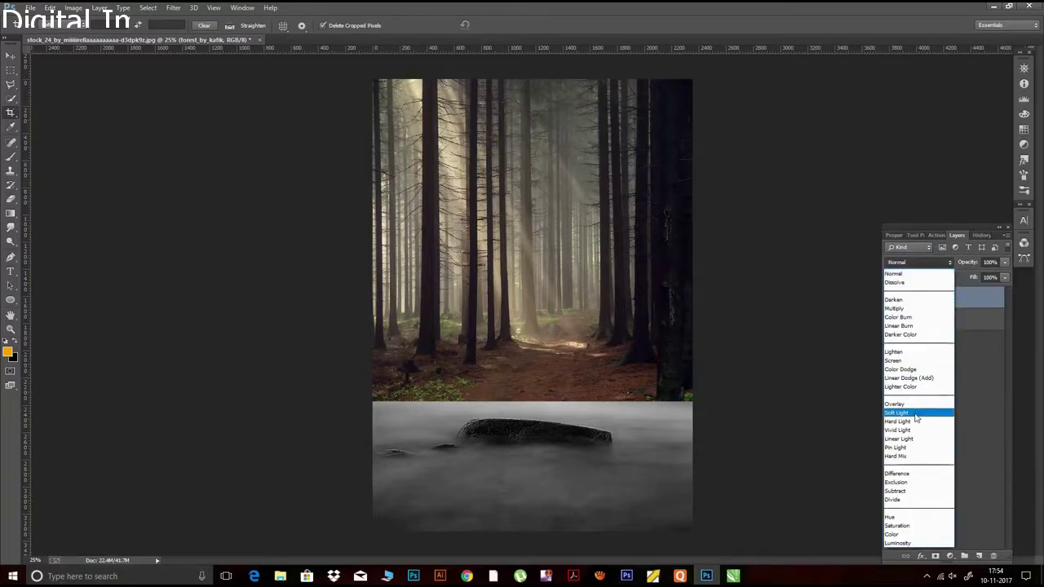
left_click(916, 411)
left_click_drag(974, 266, 964, 269)
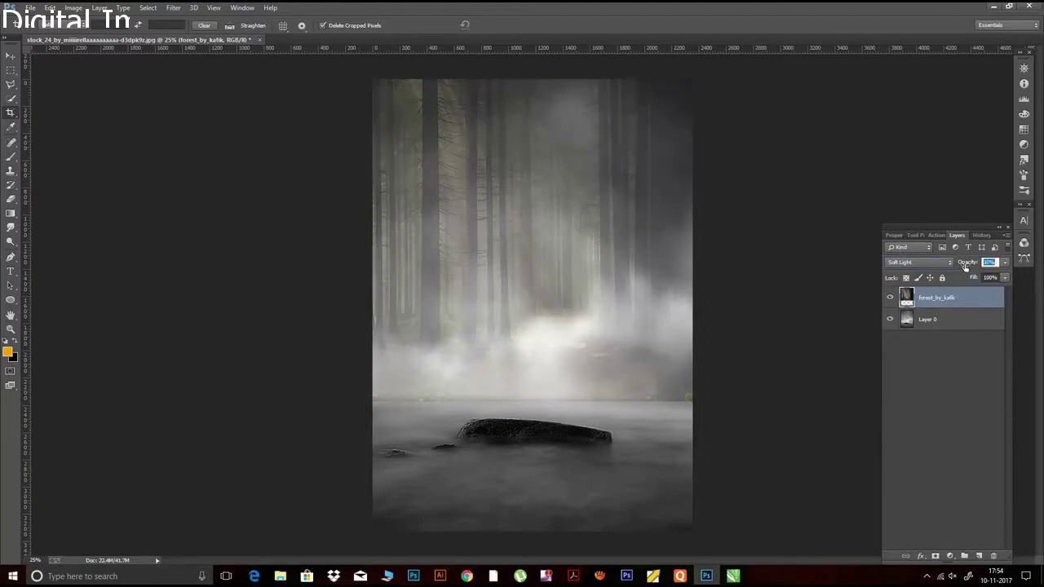
left_click(946, 391)
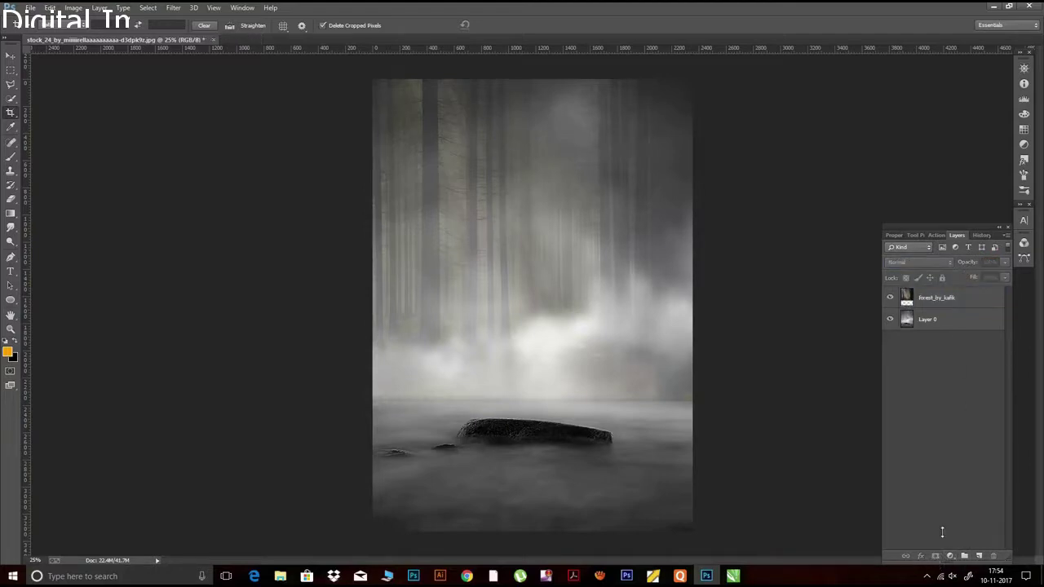
left_click(938, 298)
Mask the forest layer with upward black-to-white gradients so it fades into the fog
left_click(936, 556)
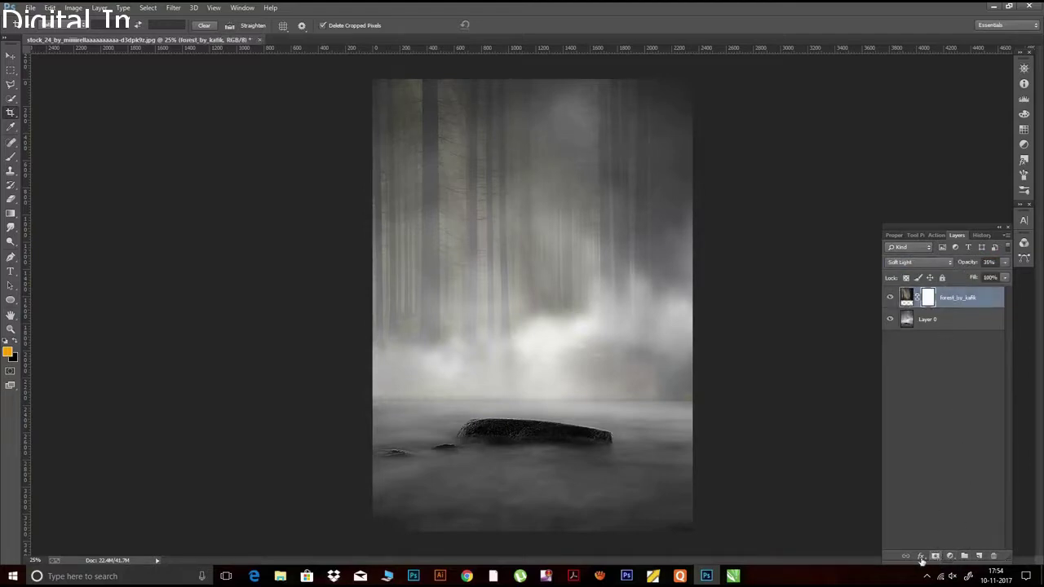
left_click(10, 213)
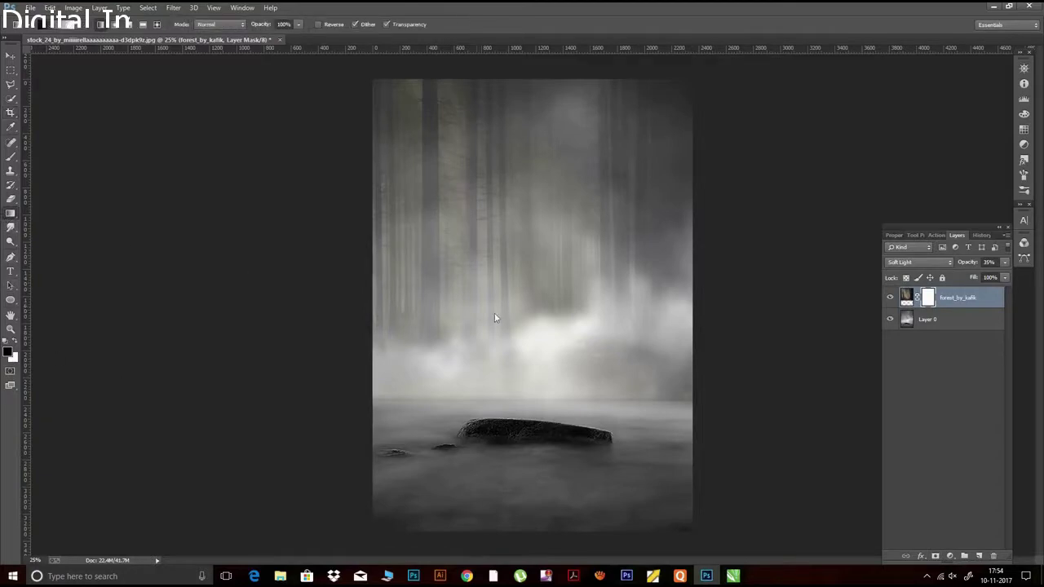
left_click_drag(554, 451, 559, 341)
left_click_drag(573, 433, 566, 316)
left_click_drag(649, 426, 650, 266)
left_click_drag(635, 348, 624, 155)
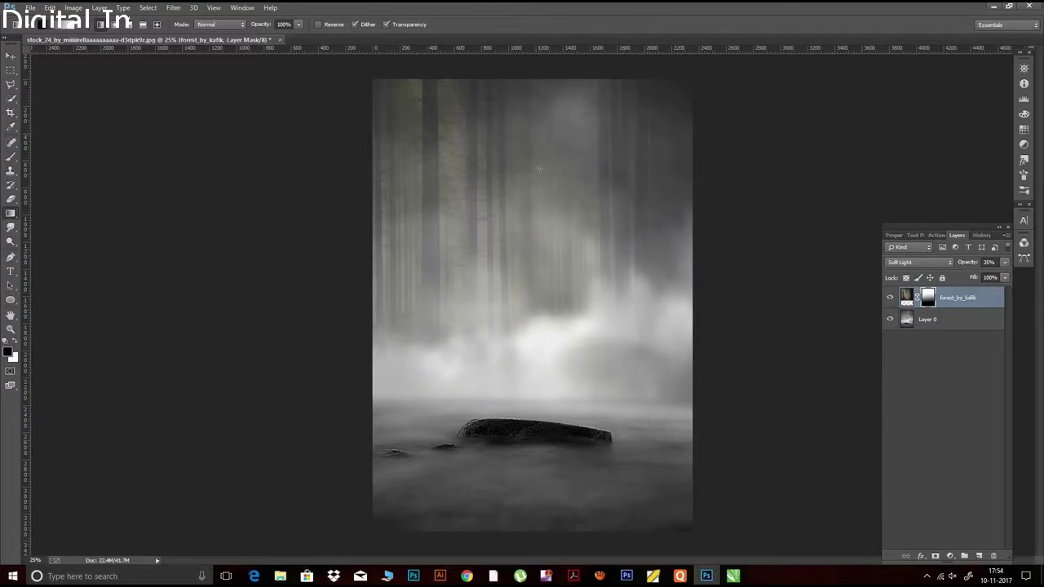
left_click_drag(433, 405, 445, 344)
left_click(906, 298)
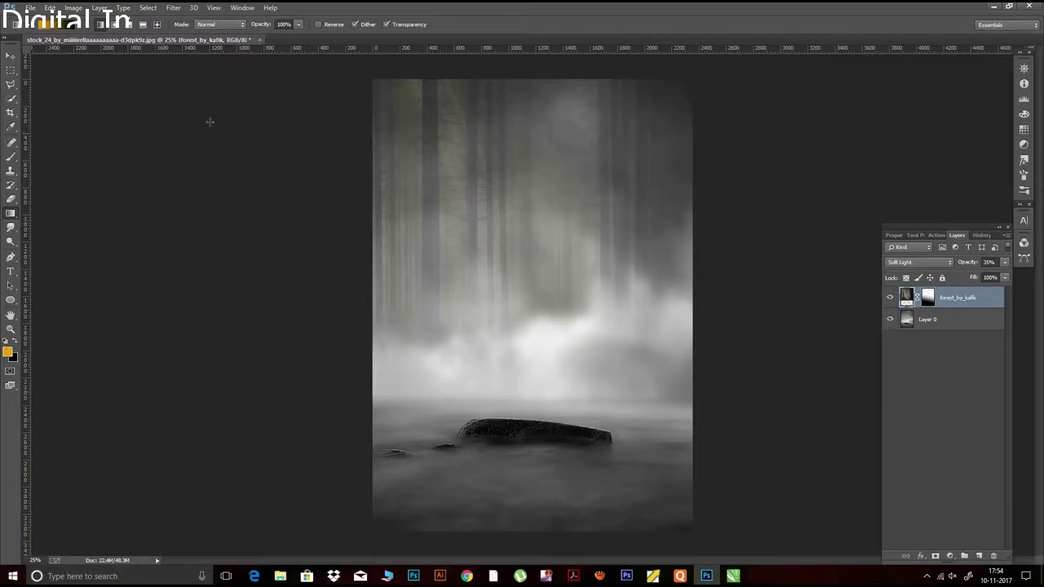
left_click(72, 8)
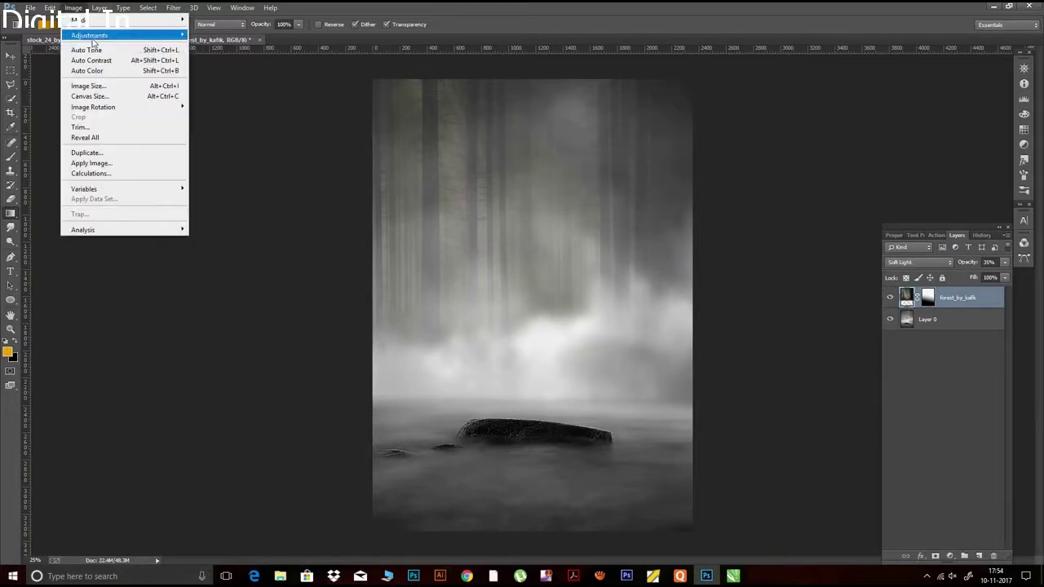
mouse_move(90, 36)
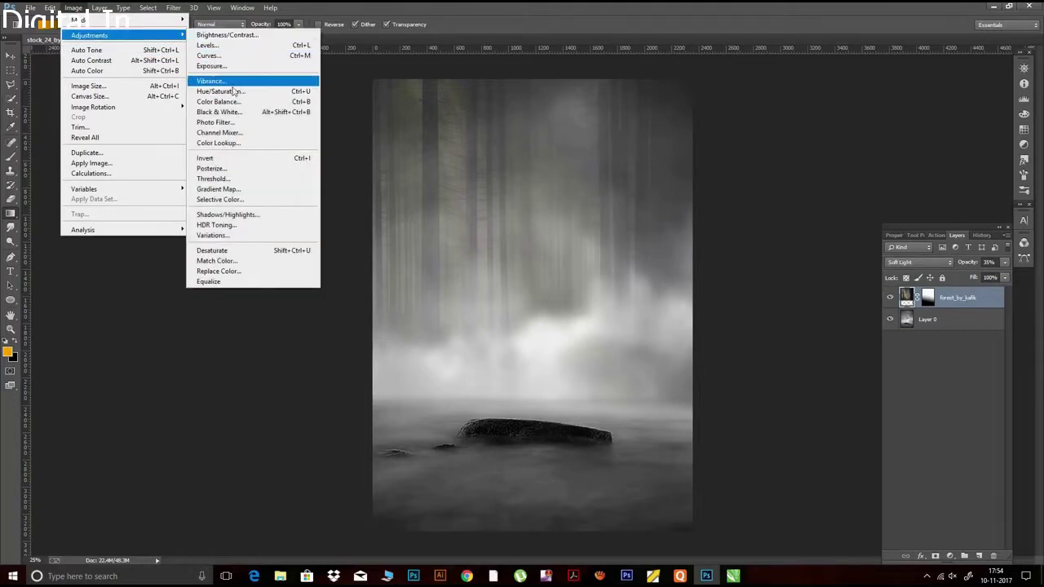
Desaturate the forest layer with Hue/Saturation at -62 and slightly raised Lightness
left_click(229, 91)
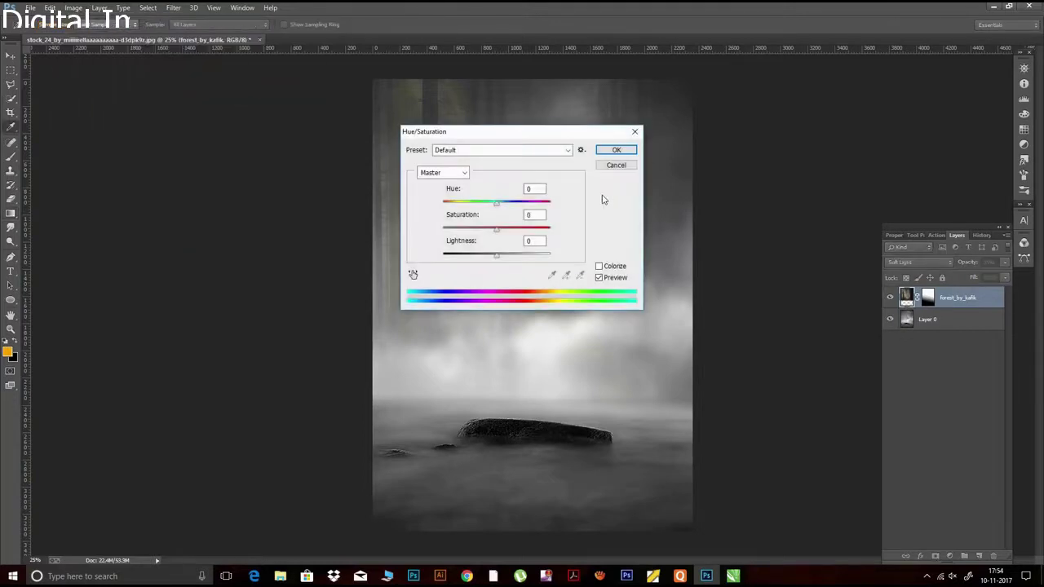
left_click_drag(567, 132, 872, 42)
mouse_move(800, 139)
left_mouse_down()
mouse_move(767, 147)
mouse_move(820, 168)
mouse_move(811, 174)
left_mouse_up()
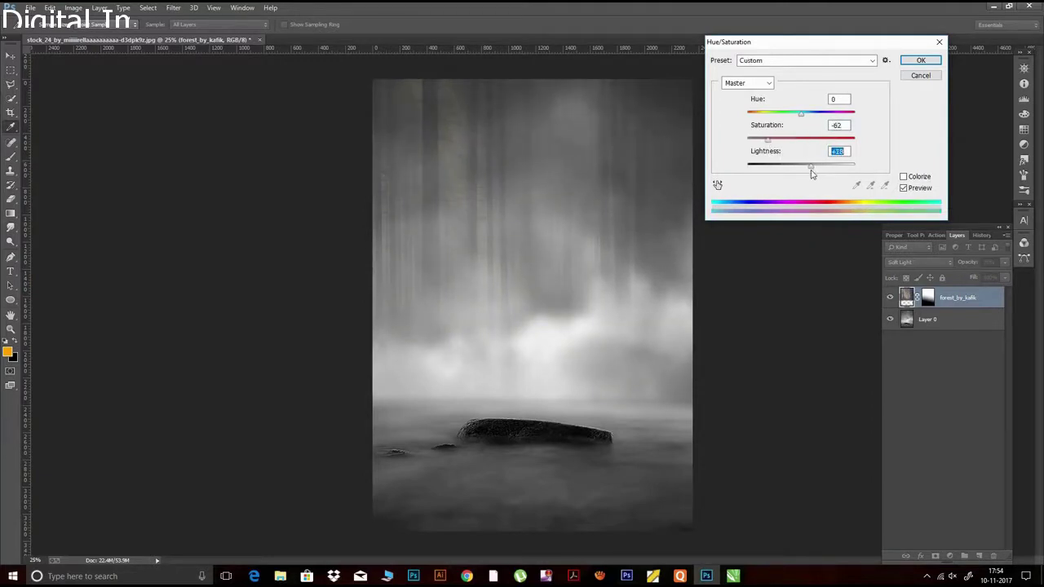
left_click(921, 61)
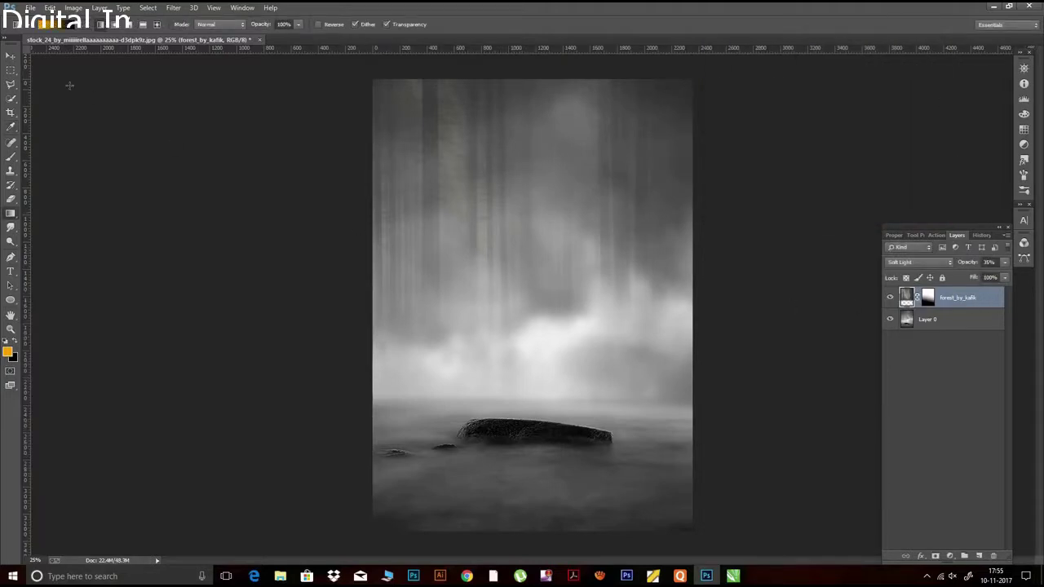
Place the model image into the document as a new layer
left_click(30, 7)
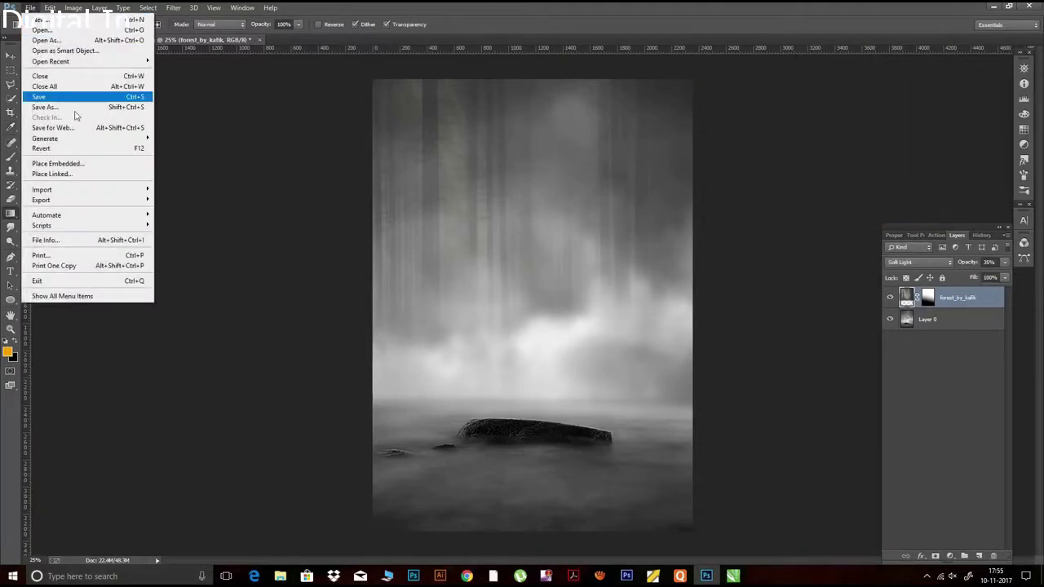
left_click(75, 166)
left_click(370, 99)
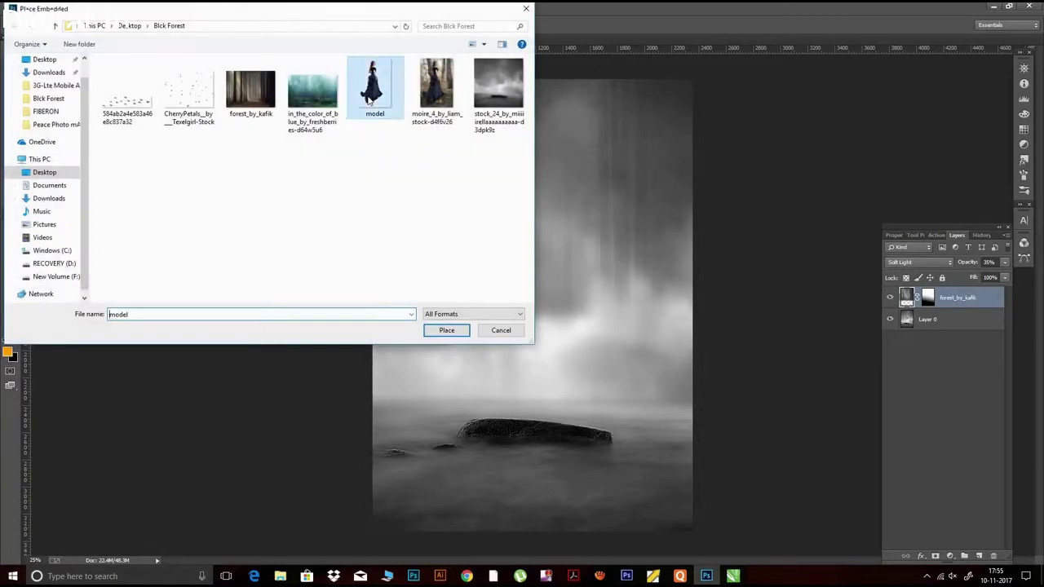
left_click(449, 330)
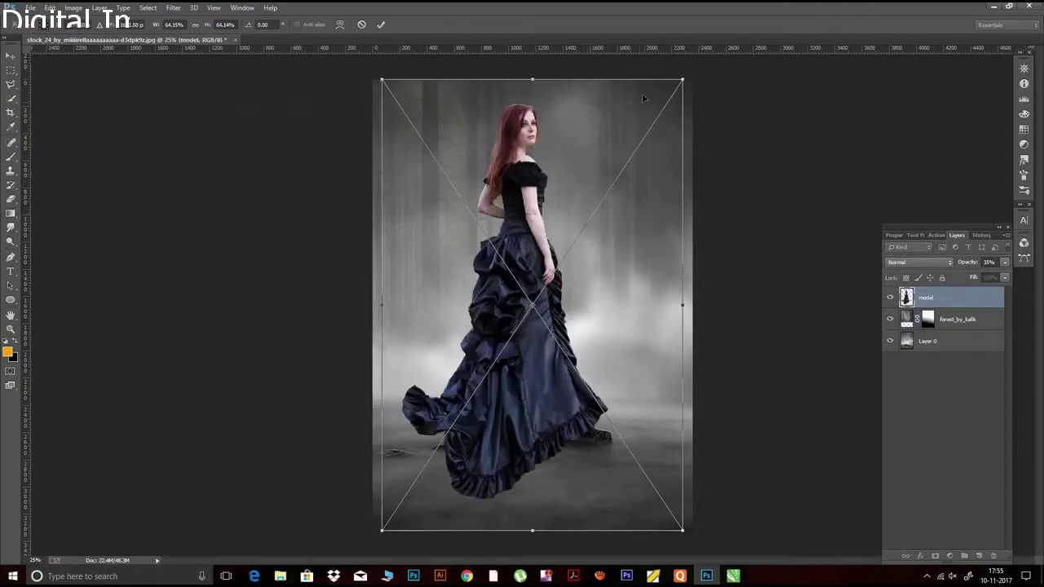
Scale the model up slightly and position her standing on the rock
left_click_drag(682, 75, 554, 274)
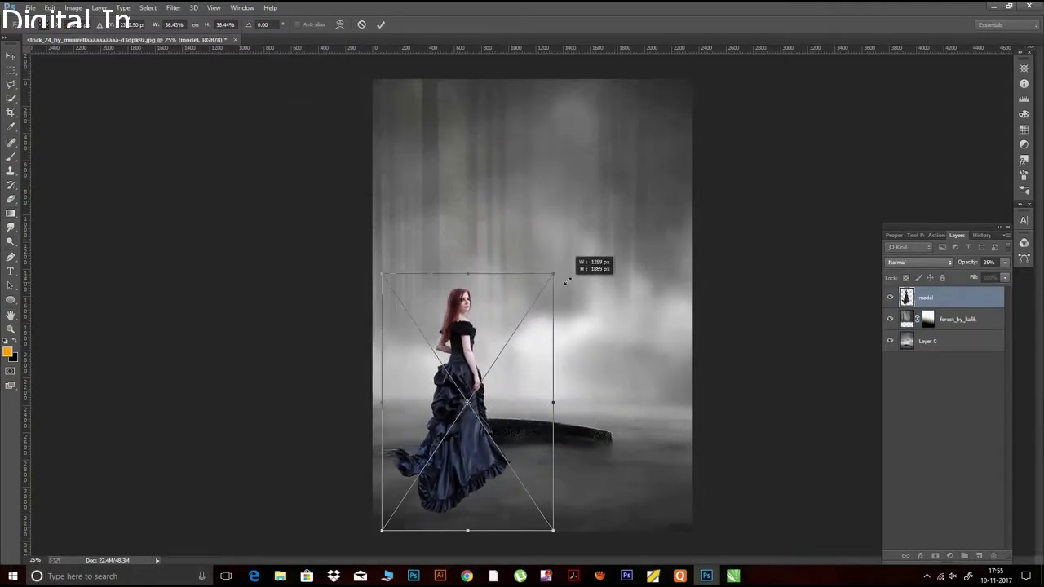
left_click_drag(467, 380, 526, 327)
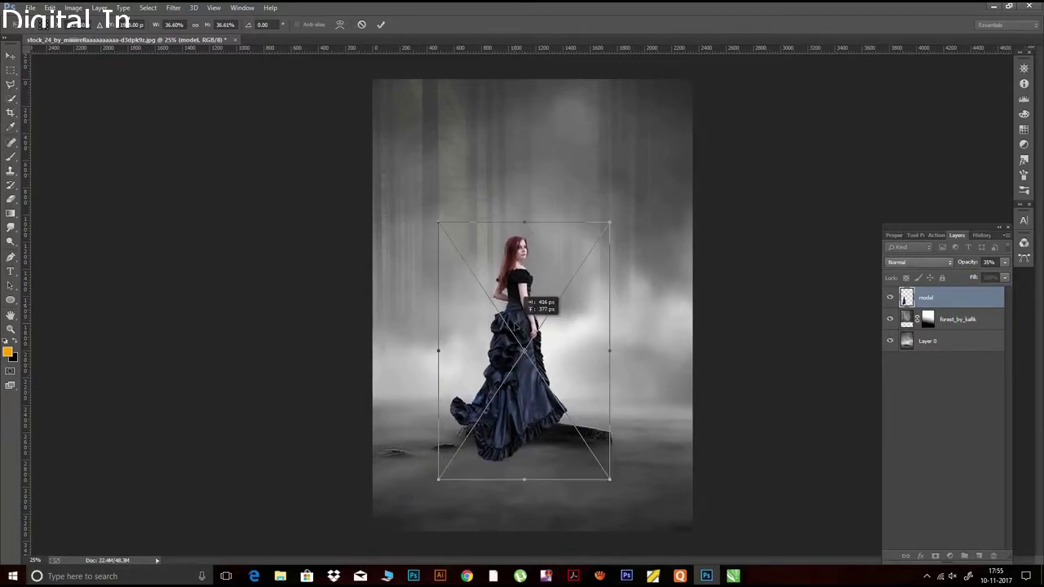
left_click_drag(613, 222, 632, 185)
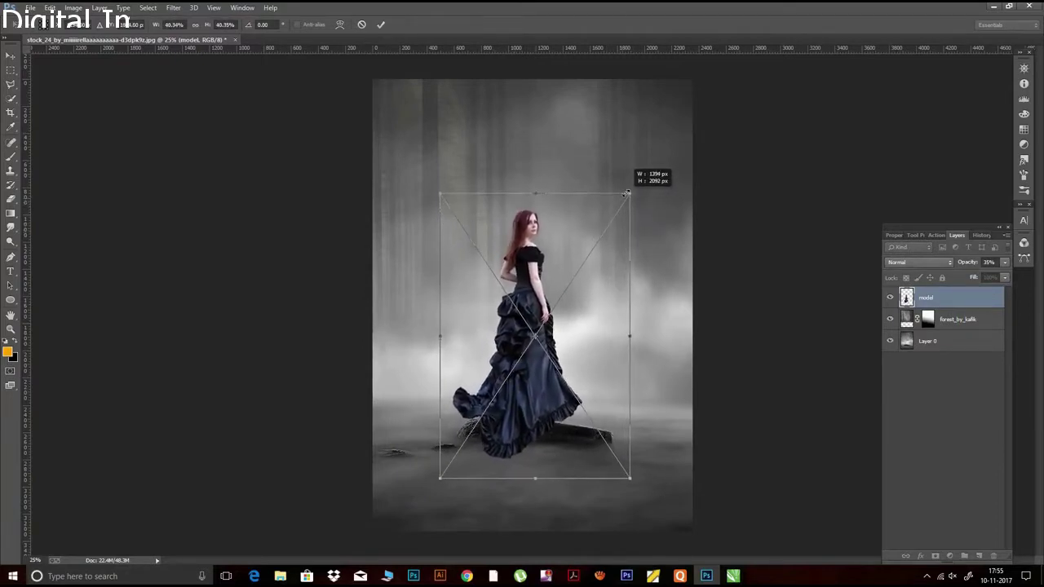
left_click_drag(632, 184, 635, 182)
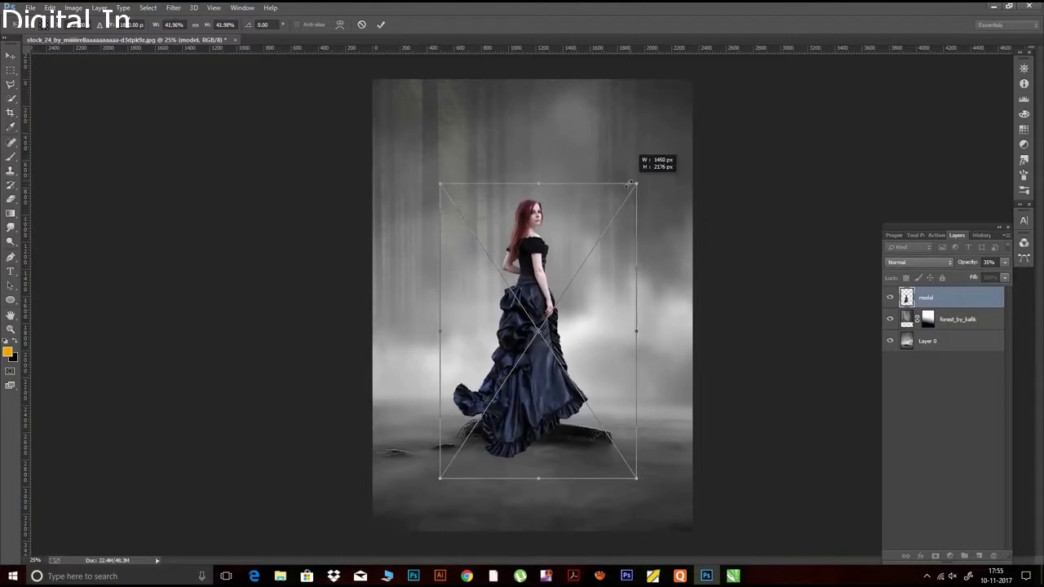
left_click_drag(544, 346, 547, 355)
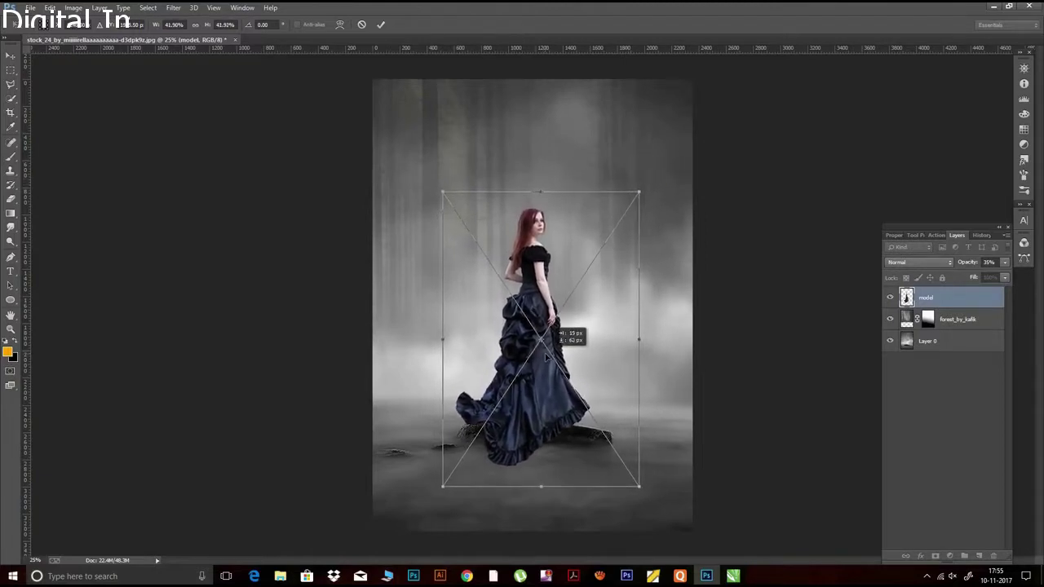
left_click_drag(547, 357, 547, 357)
Commit the model's transform and save the composite as black forest.psd
left_click(381, 25)
key("g")
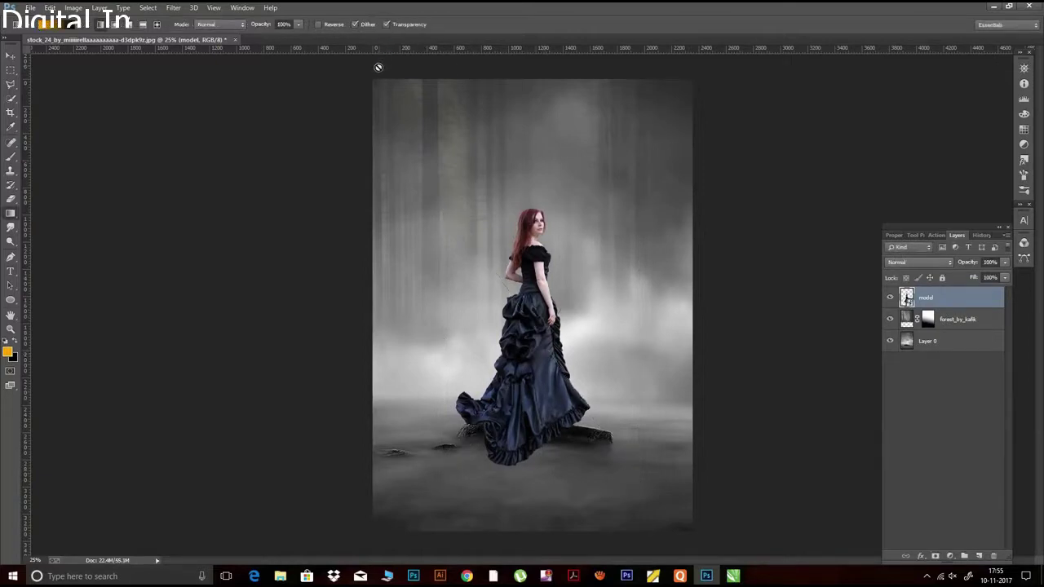
key("ctrl+shift+s")
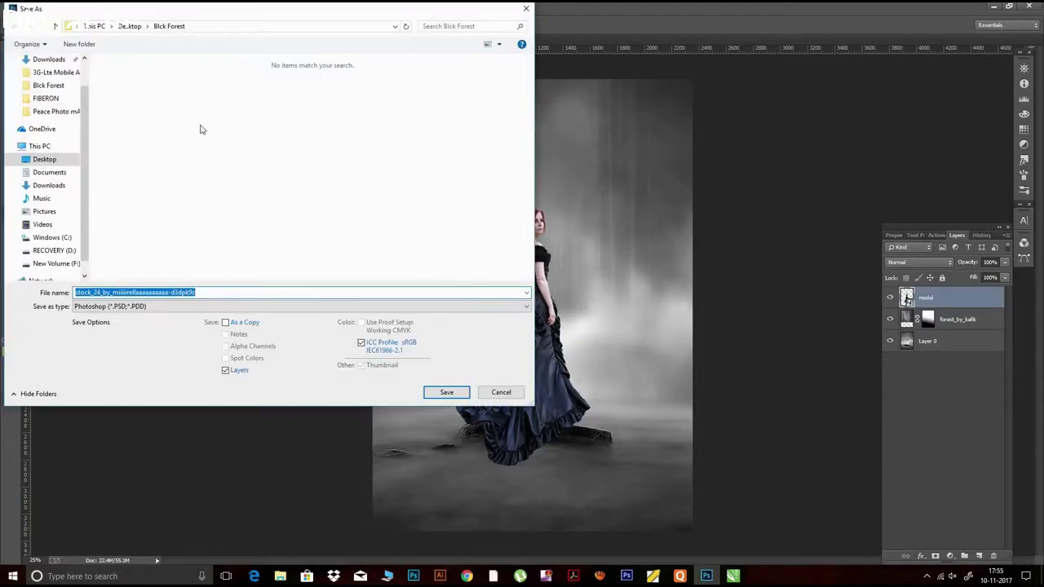
type("black forest")
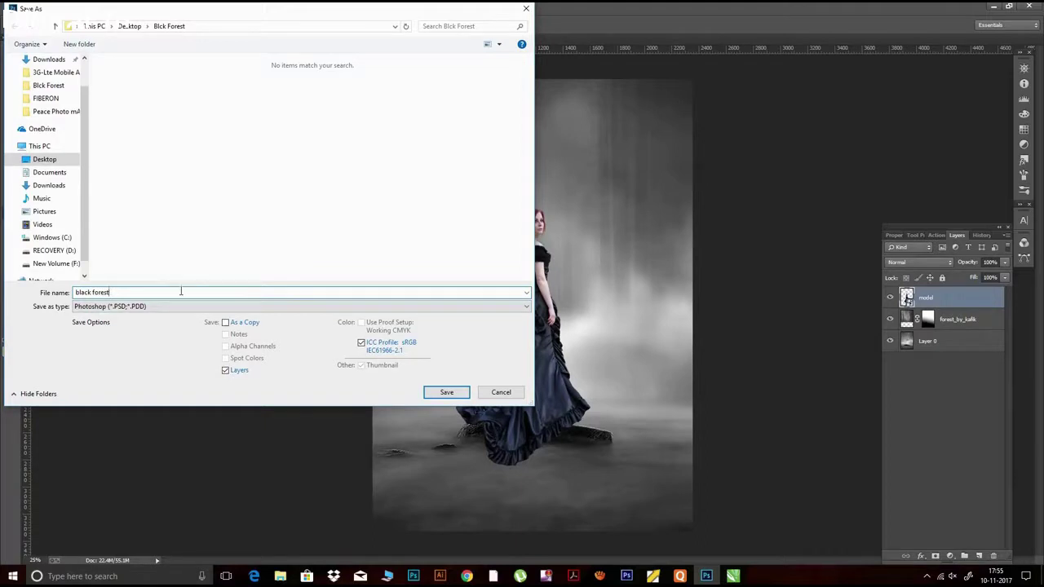
key("Return")
key("Return")
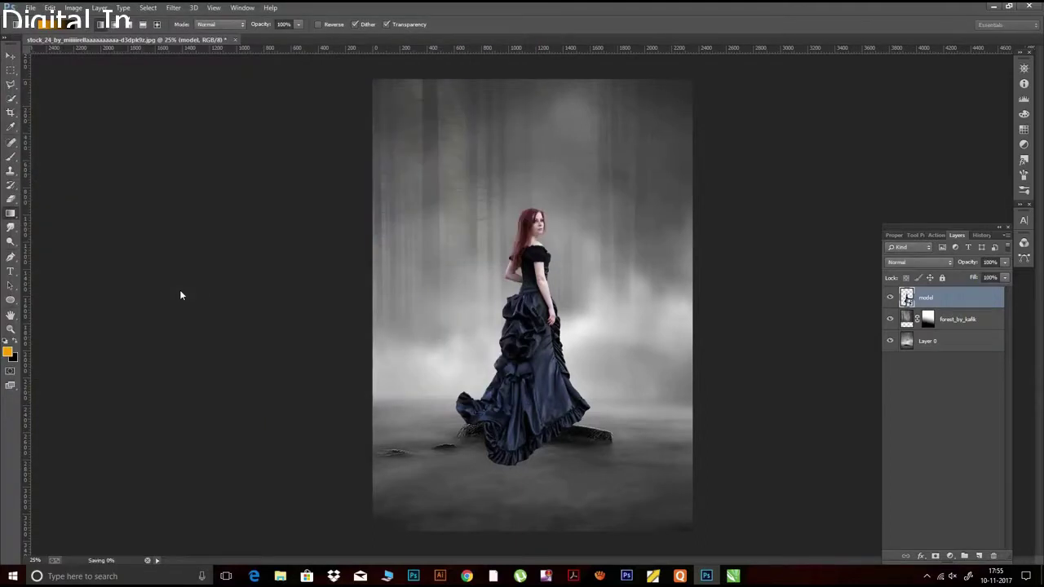
right_click(928, 299)
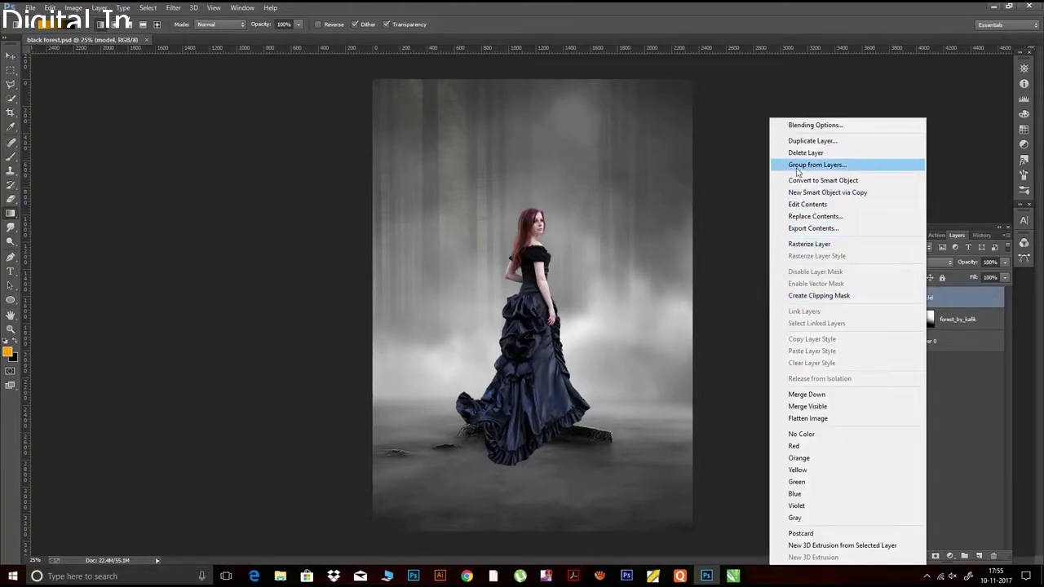
Rasterize the model layer and add a new layer clipped to her
left_click(809, 244)
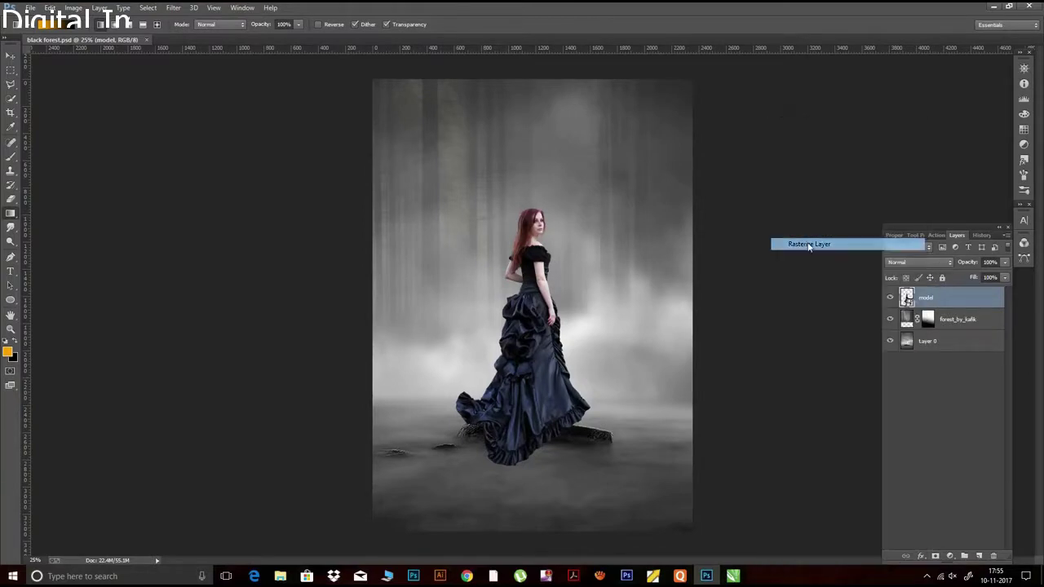
left_click(980, 559)
right_click(927, 302)
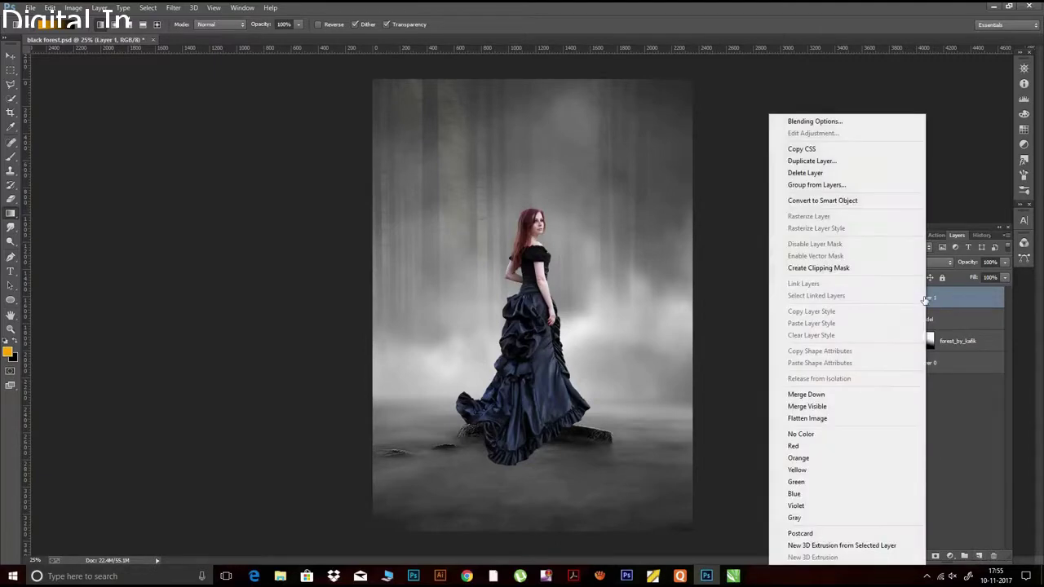
left_click(807, 269)
Fill the clipped layer with 50% gray and set its blend mode to Overlay
left_click(50, 7)
left_click(74, 162)
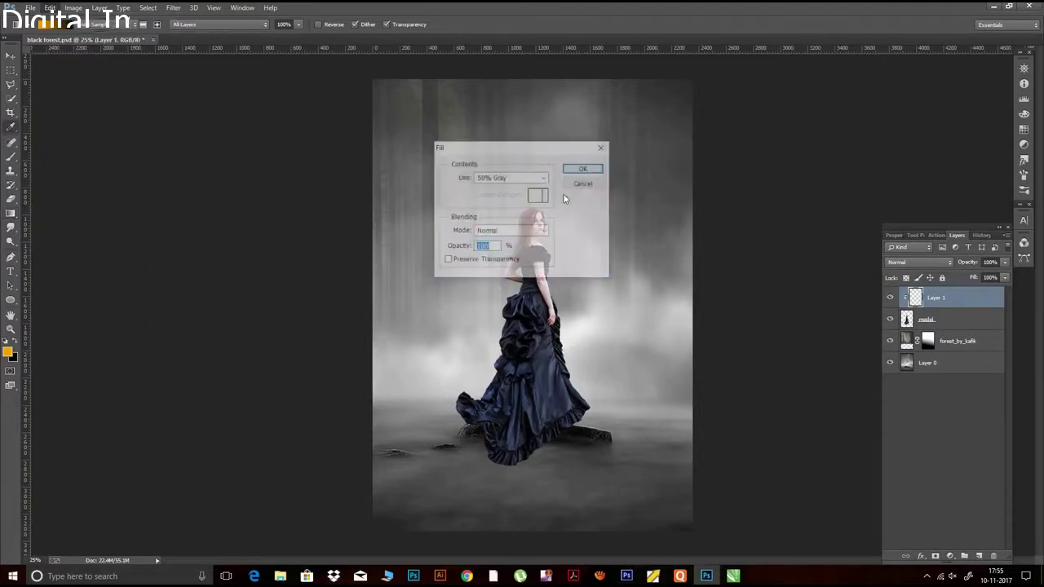
left_click(510, 177)
left_click(497, 267)
left_click(579, 170)
left_click(923, 259)
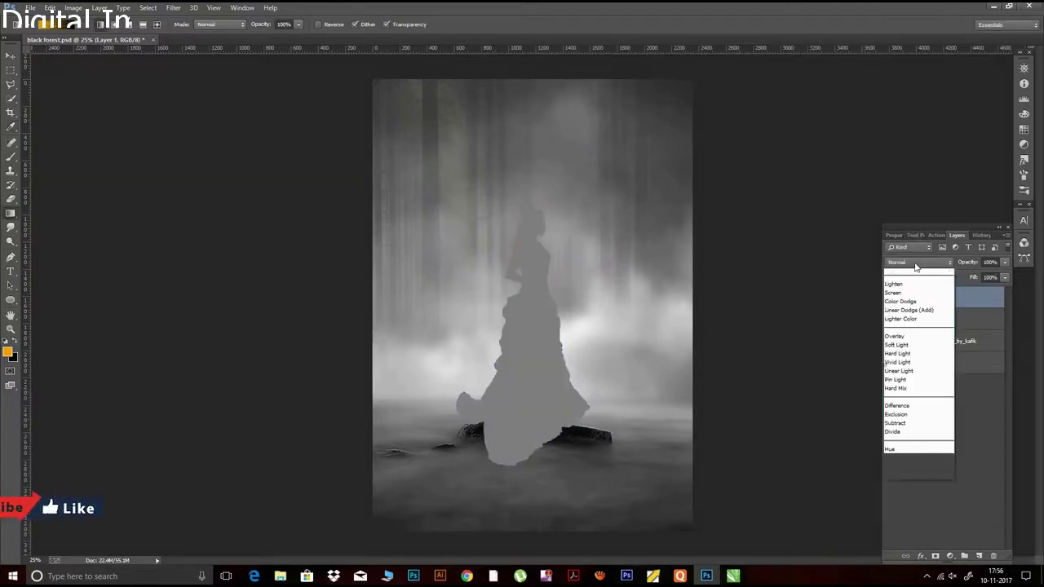
left_click(914, 401)
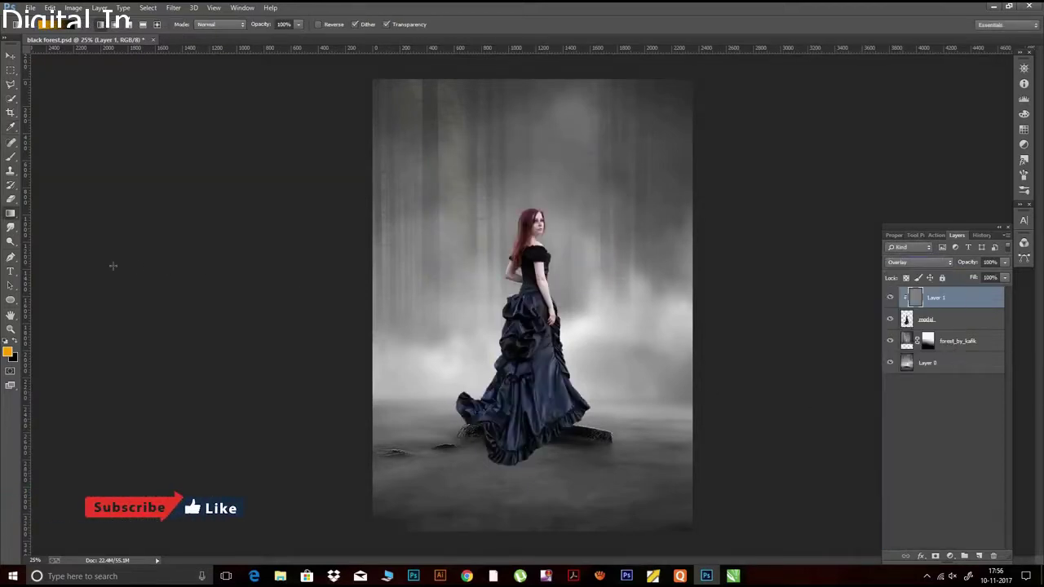
left_click(11, 242)
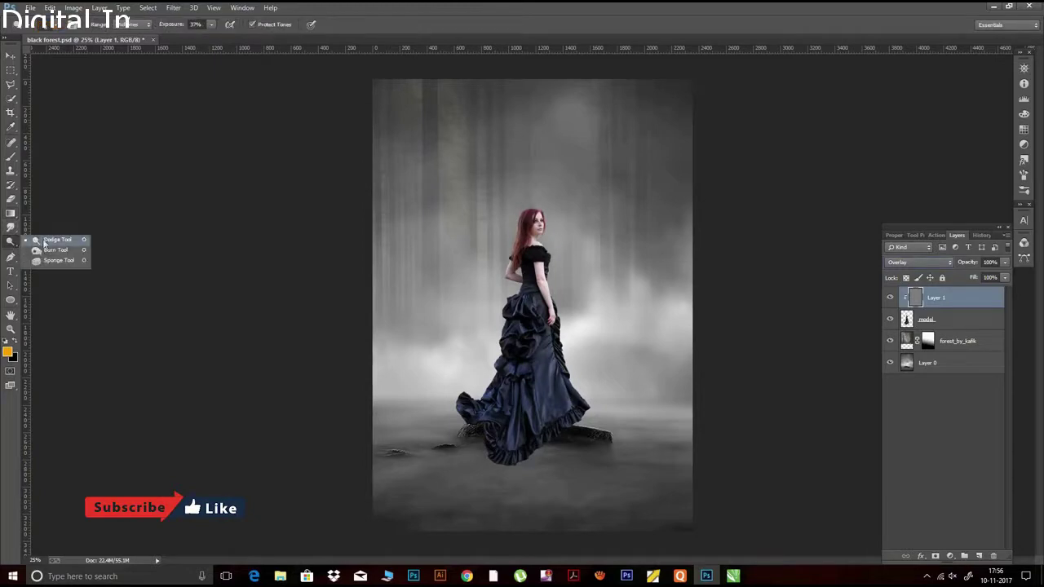
Burn the model's hair, arm and dress hem edges at 69% exposure
left_click(55, 250)
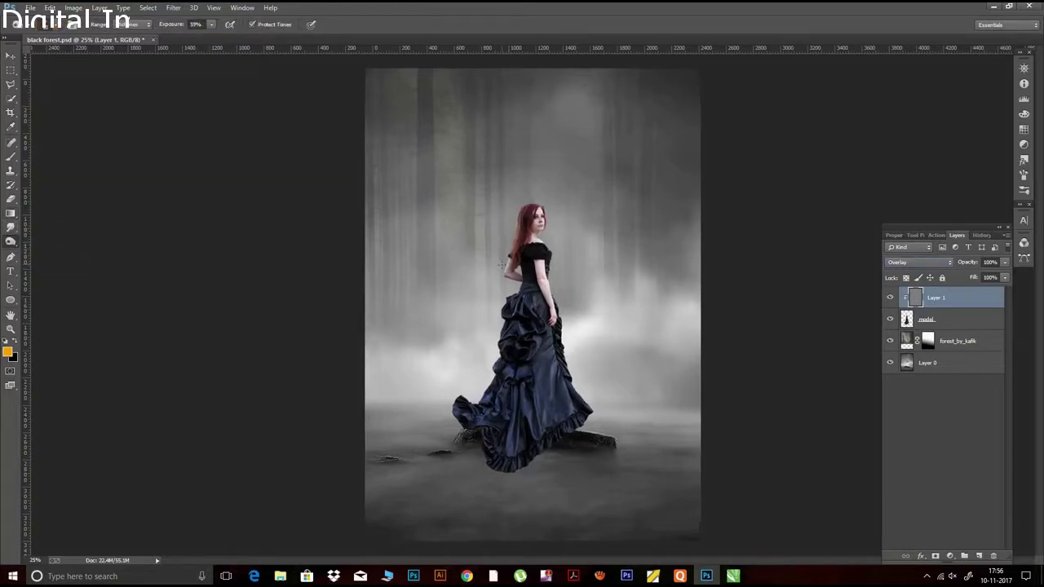
key("ctrl+plus")
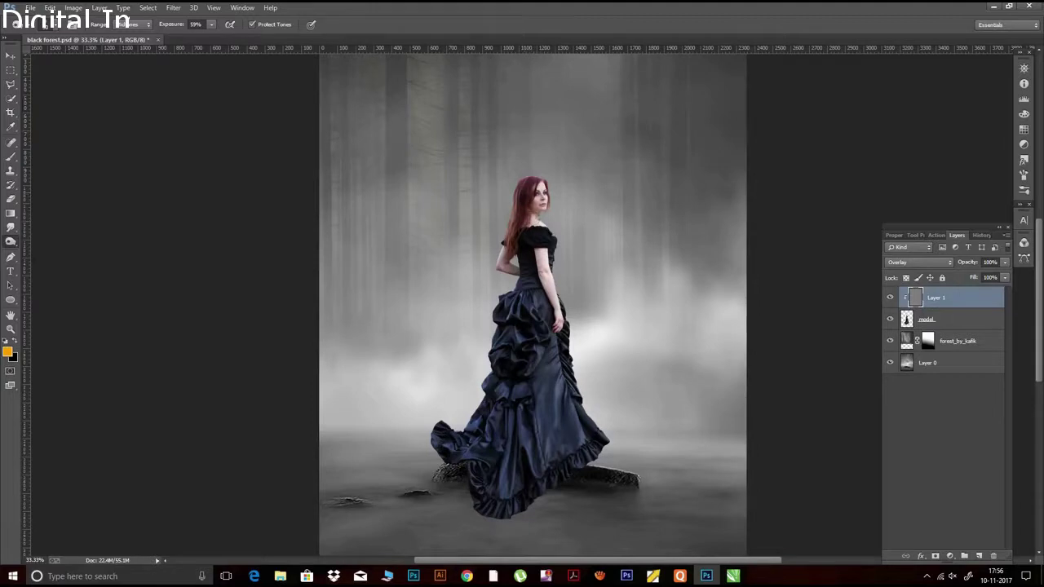
left_click_drag(528, 175, 527, 187)
left_click(170, 26)
type("69")
key("Return")
left_click_drag(509, 255, 526, 181)
left_click_drag(503, 251, 546, 299)
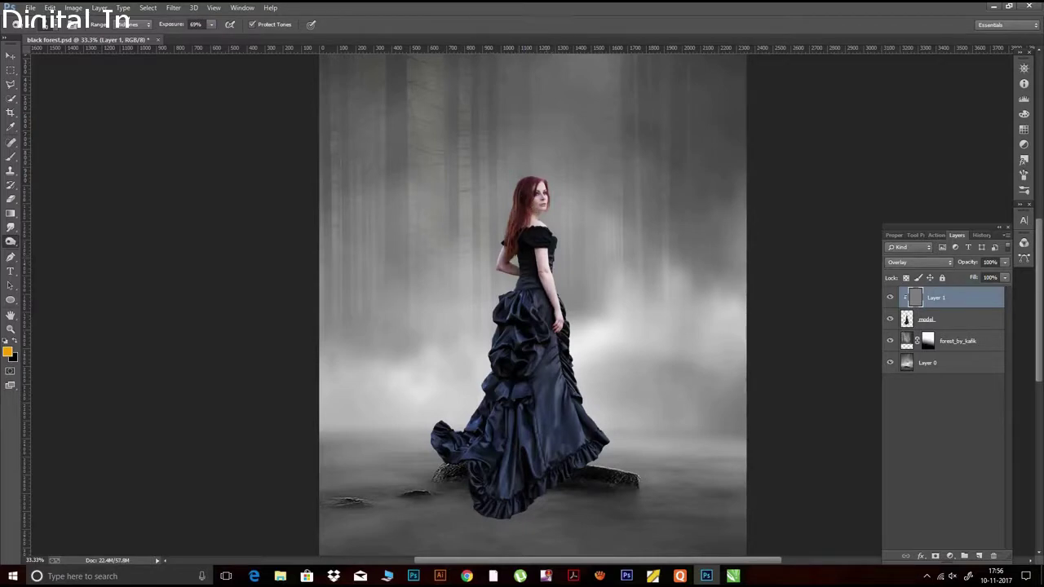
left_click_drag(599, 449, 503, 511)
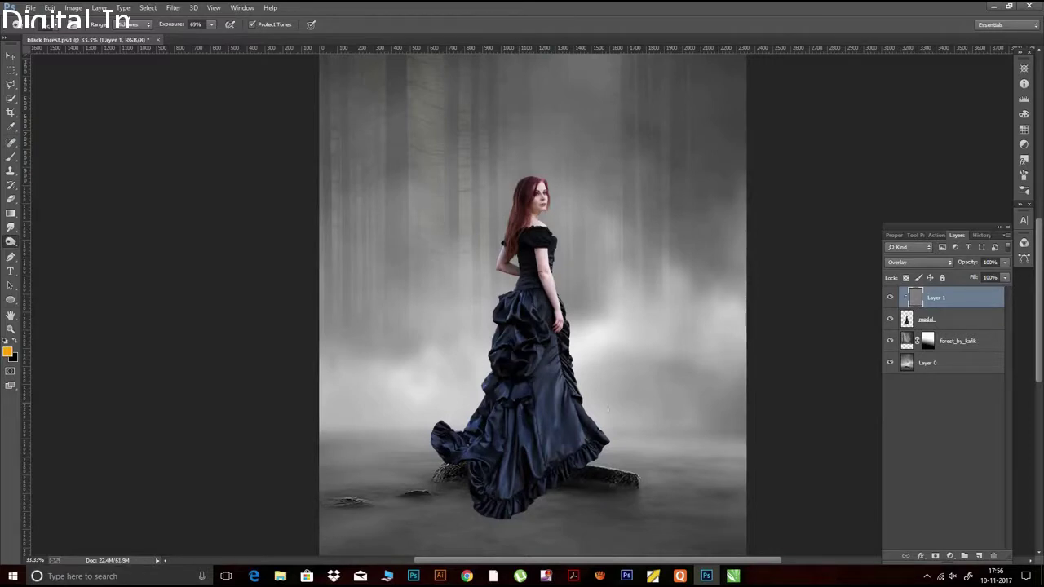
key("ctrl+plus")
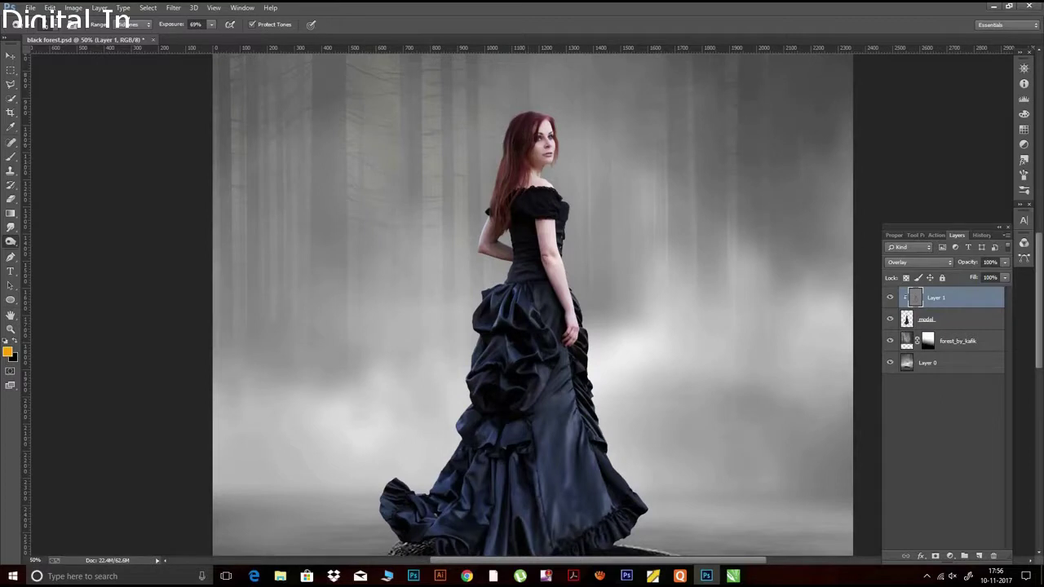
Dodge highlights on the gown and hem at 39–50% exposure
right_click(11, 243)
left_click(49, 241)
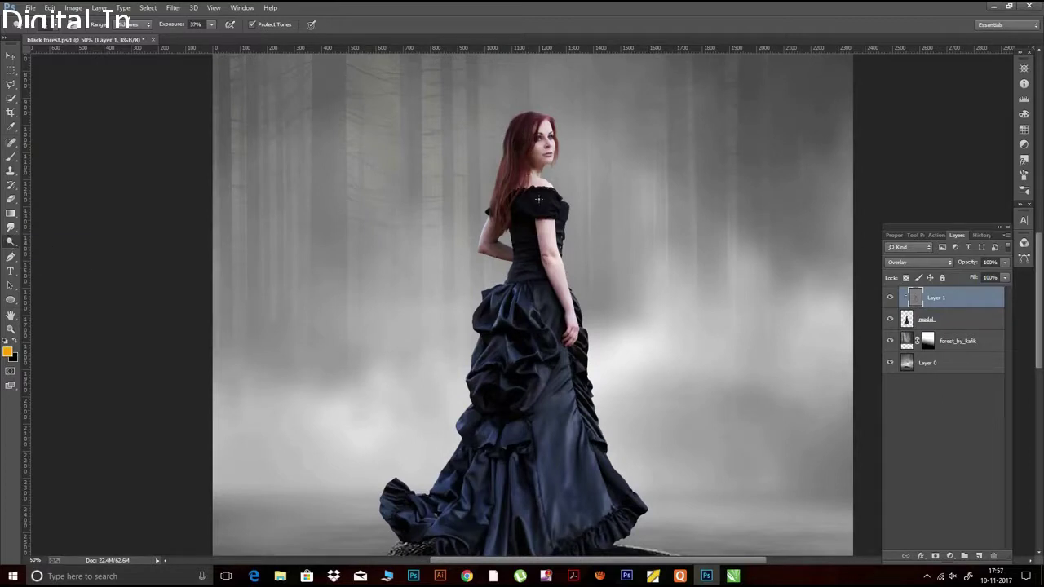
type("39")
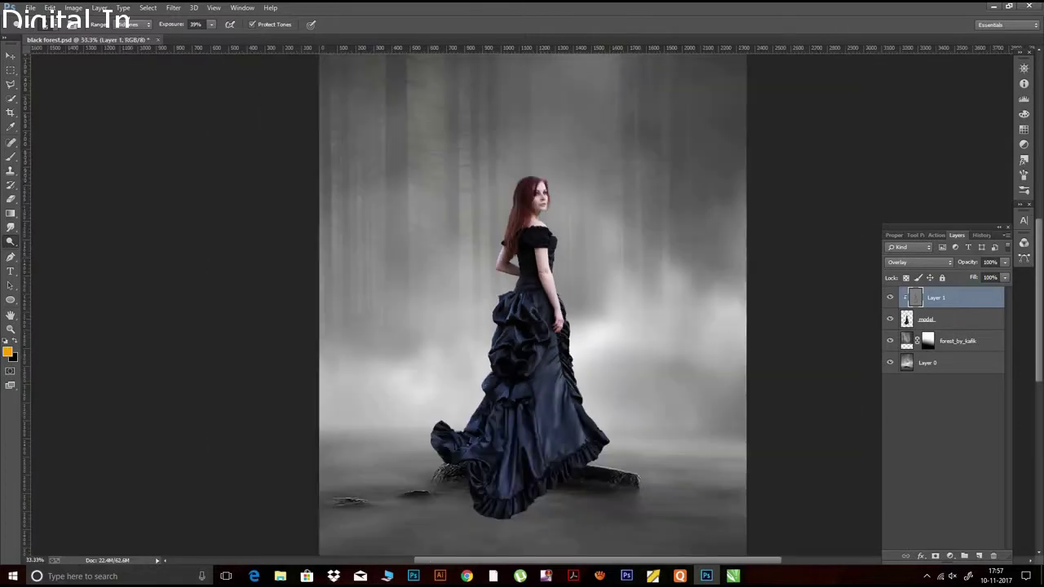
mouse_move(558, 384)
left_mouse_down()
mouse_move(557, 408)
mouse_move(581, 444)
left_mouse_up()
left_click_drag(506, 452, 504, 493)
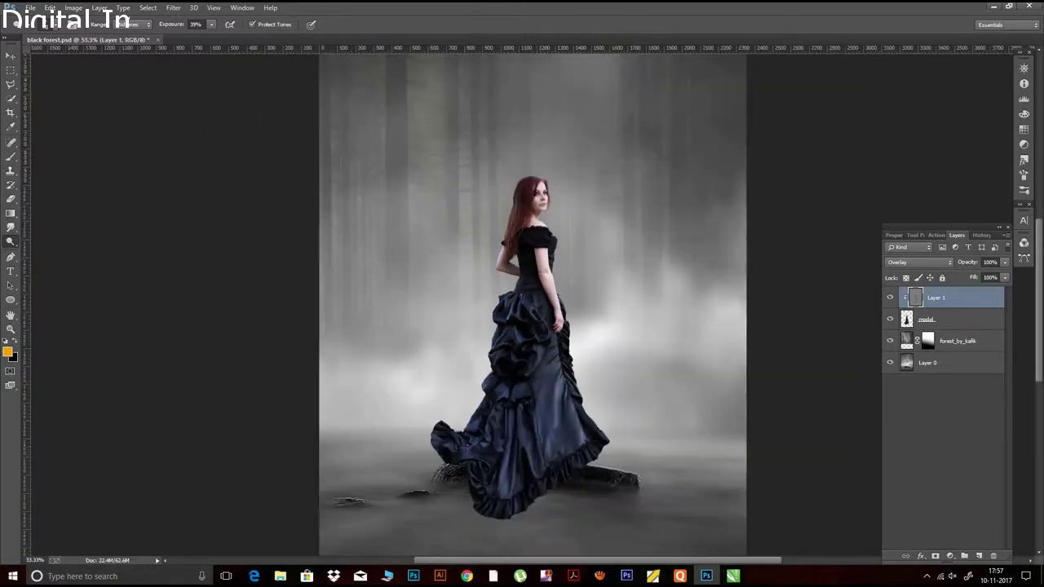
key("5")
left_click_drag(503, 469, 503, 487)
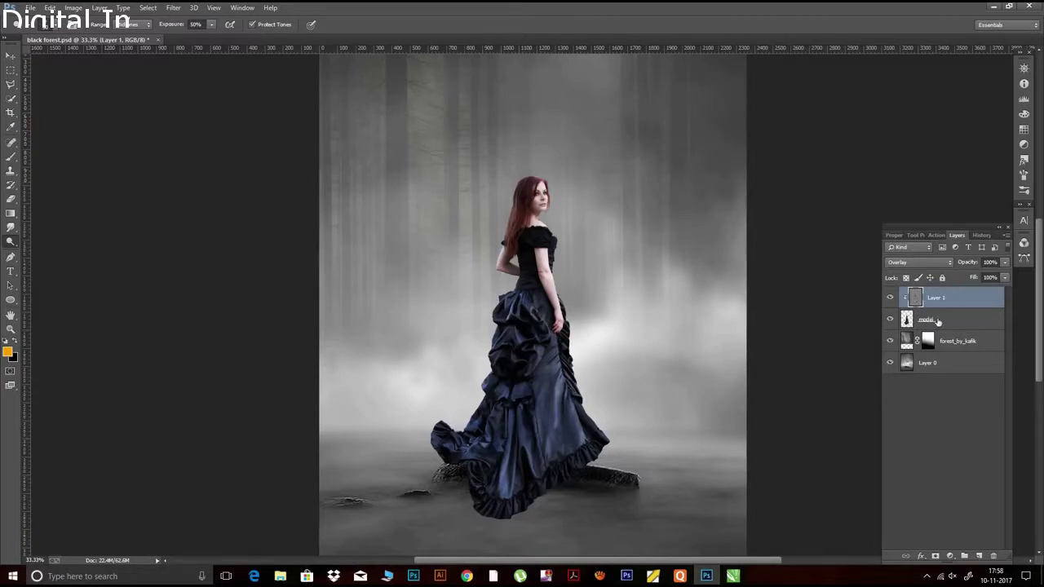
Flip the model and Layer 1 horizontally and shift them about 185 px right
left_click(934, 318, "ctrl")
right_click(934, 315)
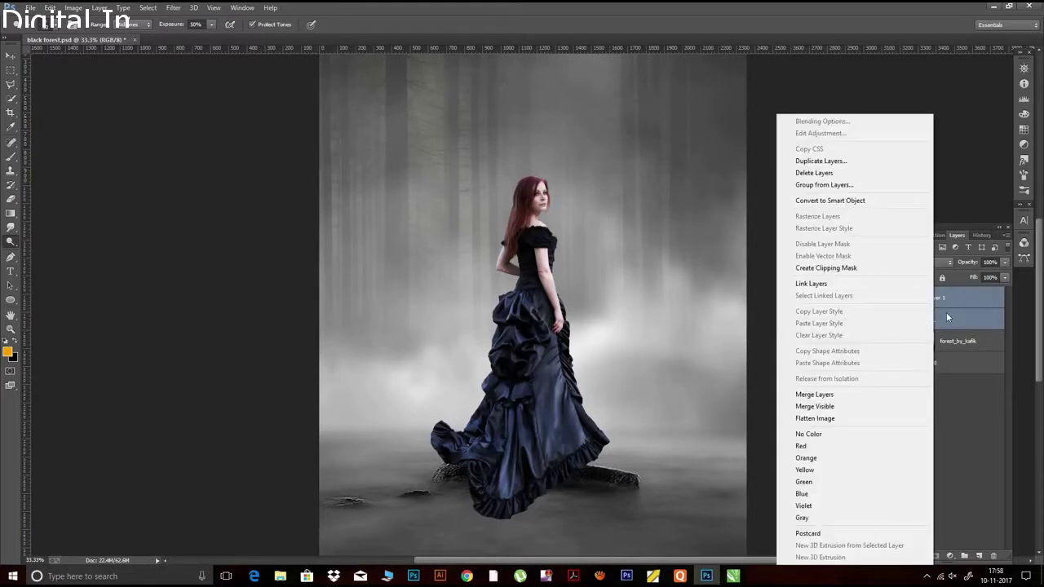
key("Escape")
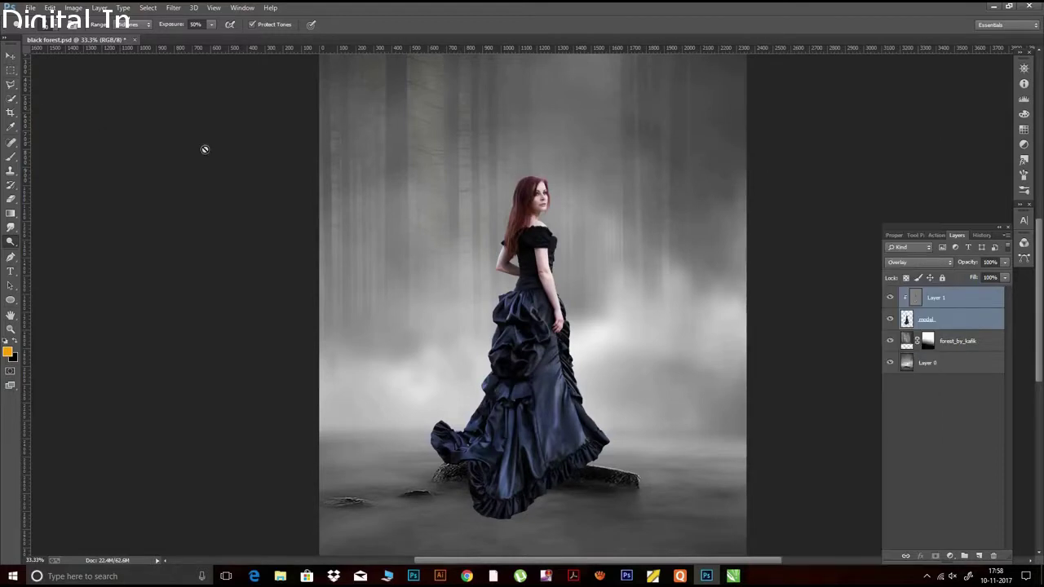
key("ctrl+t")
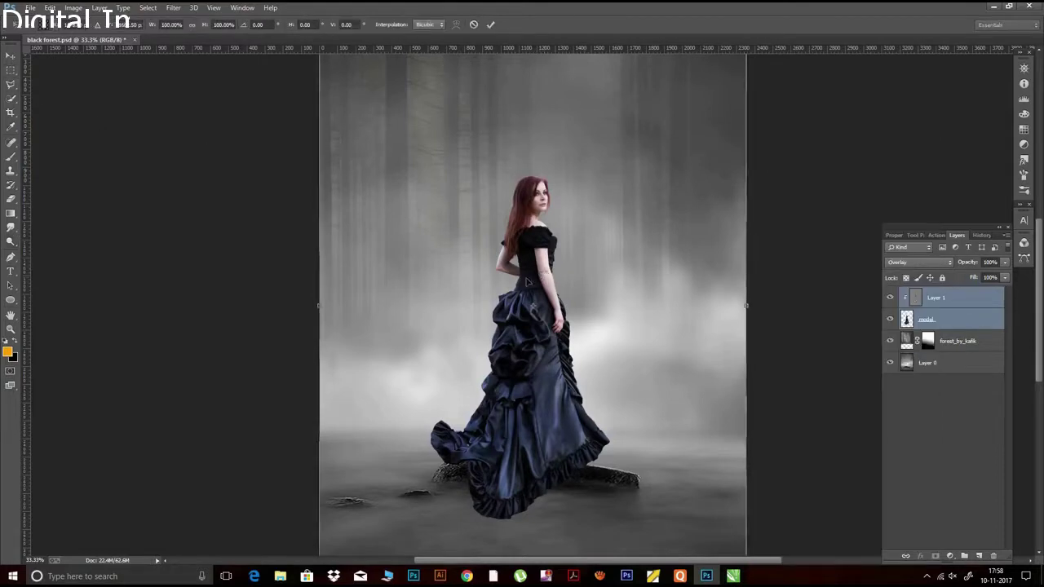
right_click(527, 282)
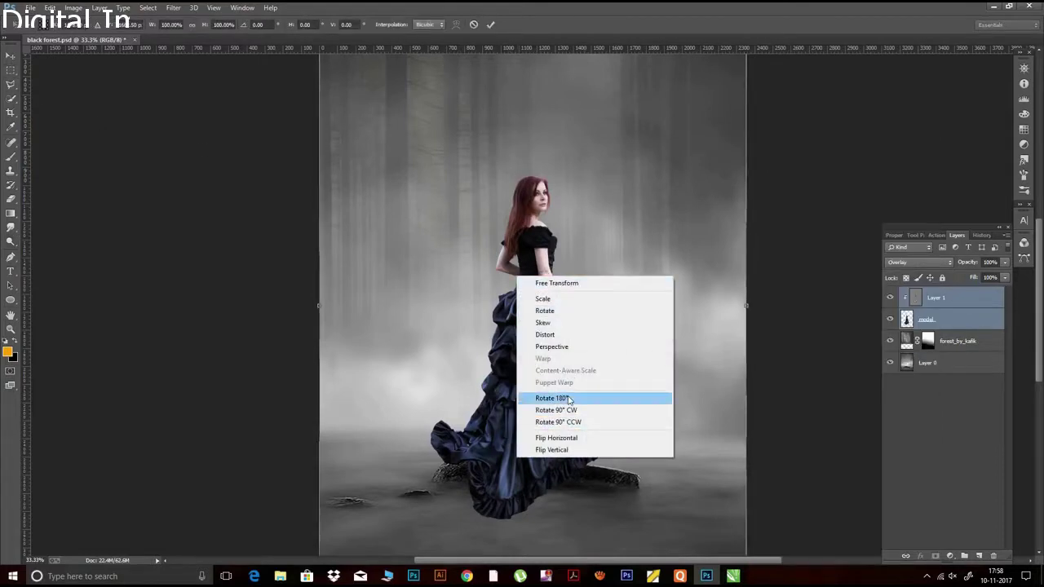
left_click(563, 438)
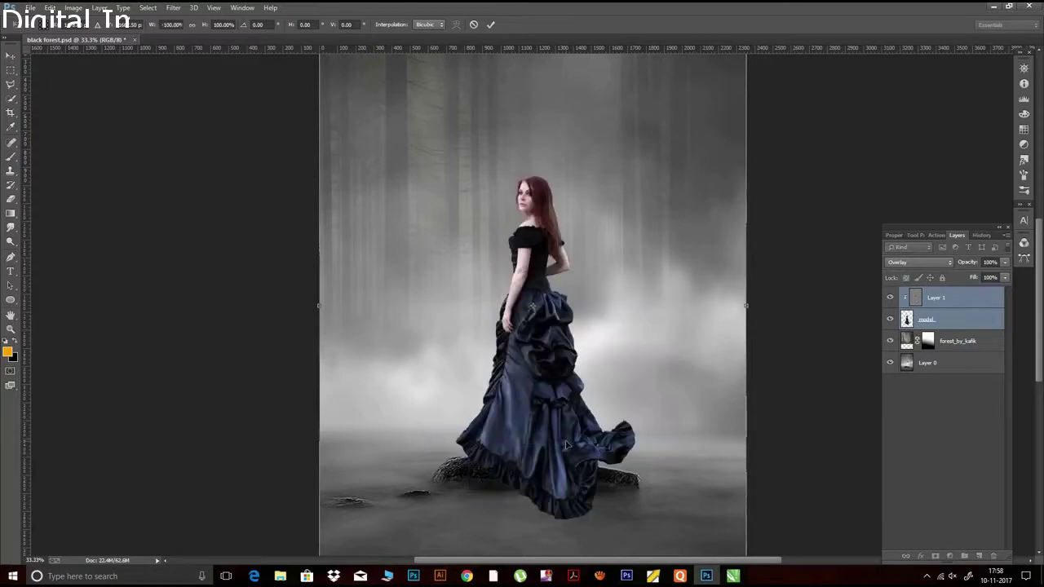
key("ctrl+minus")
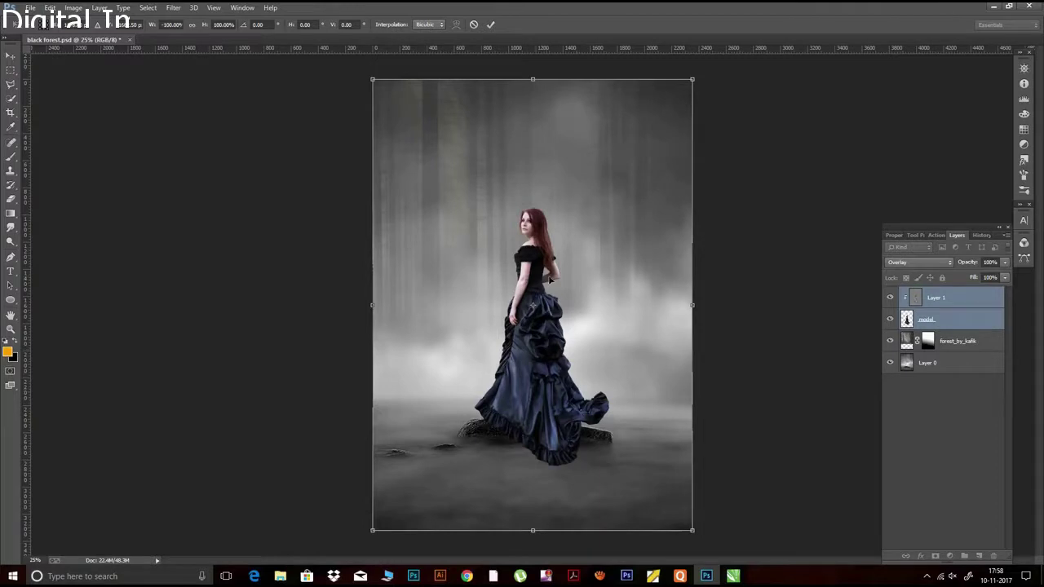
left_click_drag(540, 311, 566, 310)
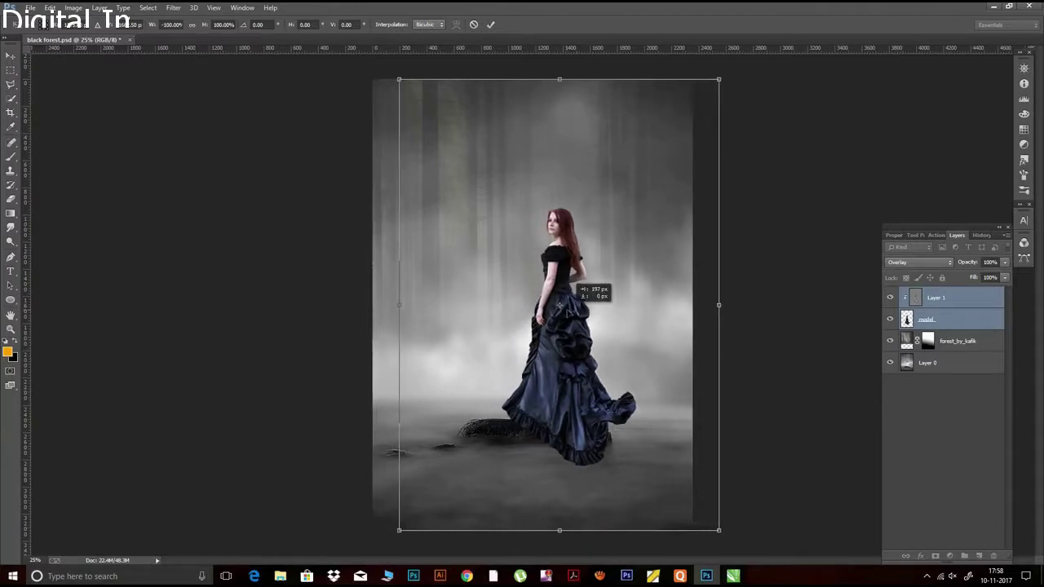
left_click_drag(569, 311, 567, 313)
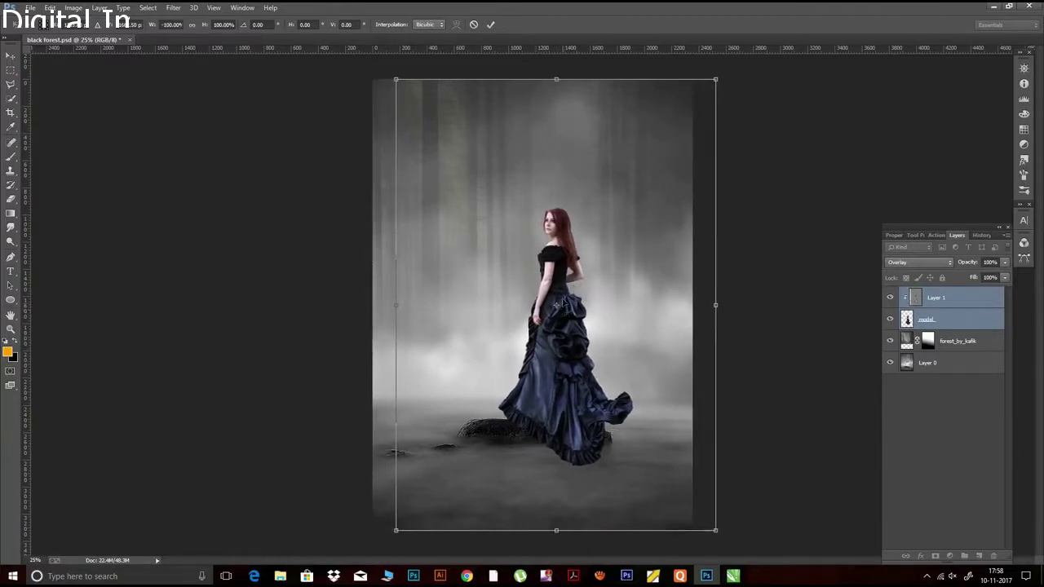
left_click(490, 26)
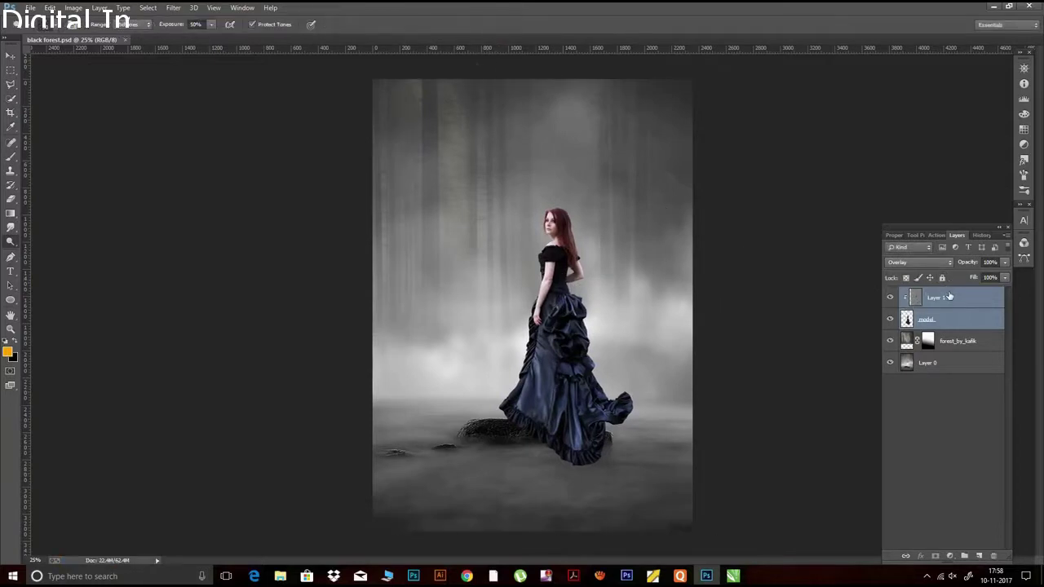
Add a new layer above forest_by_kafik and load a soft round black brush
left_click(956, 341)
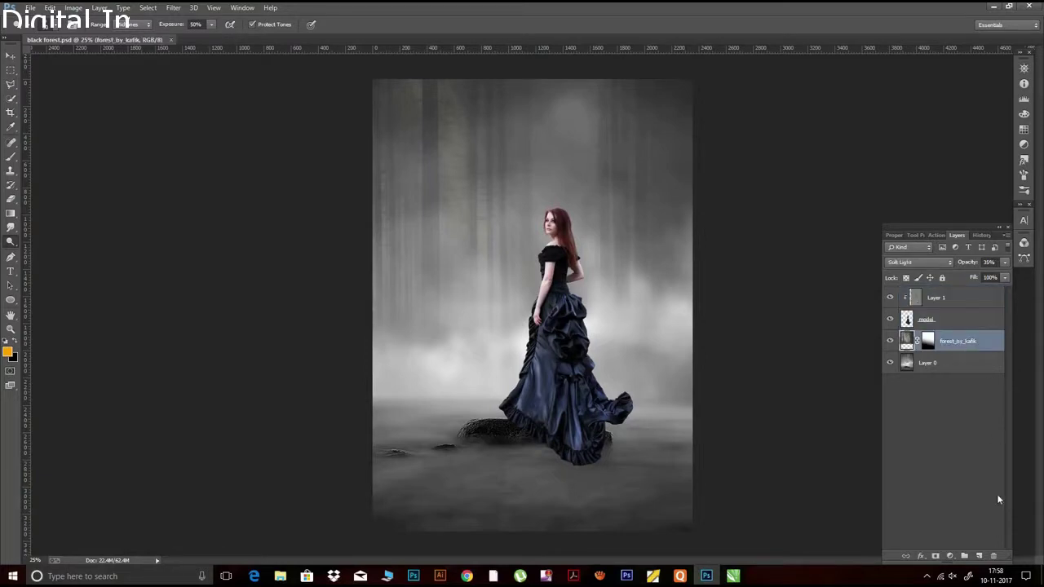
left_click(979, 555)
left_click(11, 156)
left_click(15, 343)
left_click(58, 26)
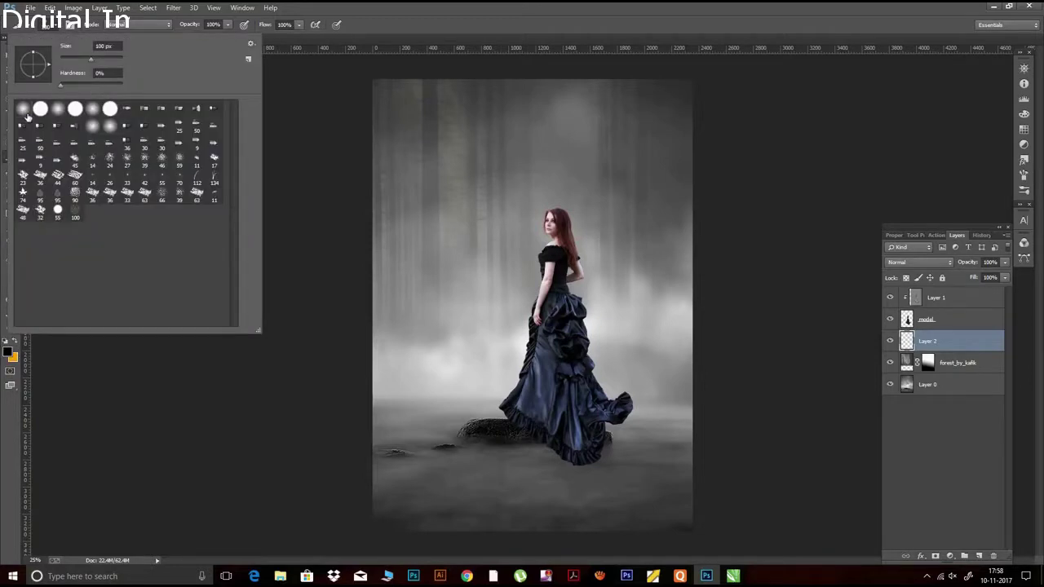
left_click(58, 26)
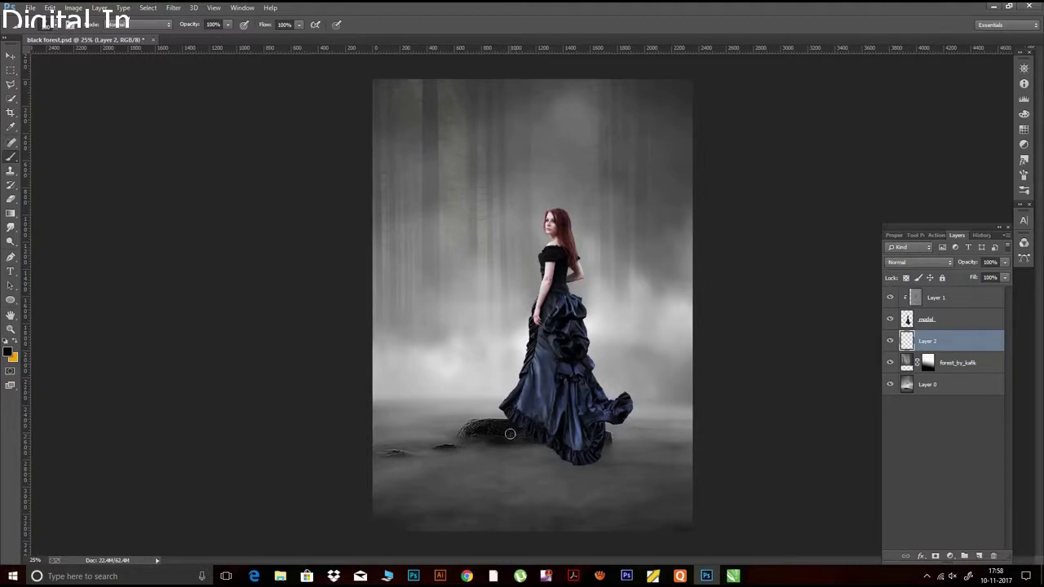
Try shadow strokes beside the rock at 77% flow, undoing them
left_click_drag(509, 434, 542, 449)
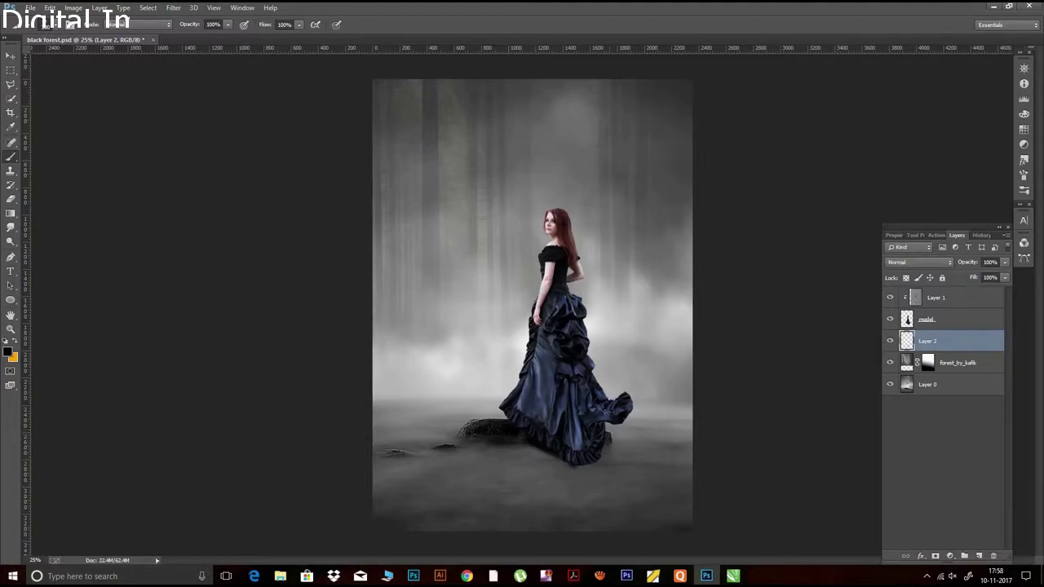
left_click_drag(260, 24, 245, 26)
left_click_drag(530, 446, 493, 449)
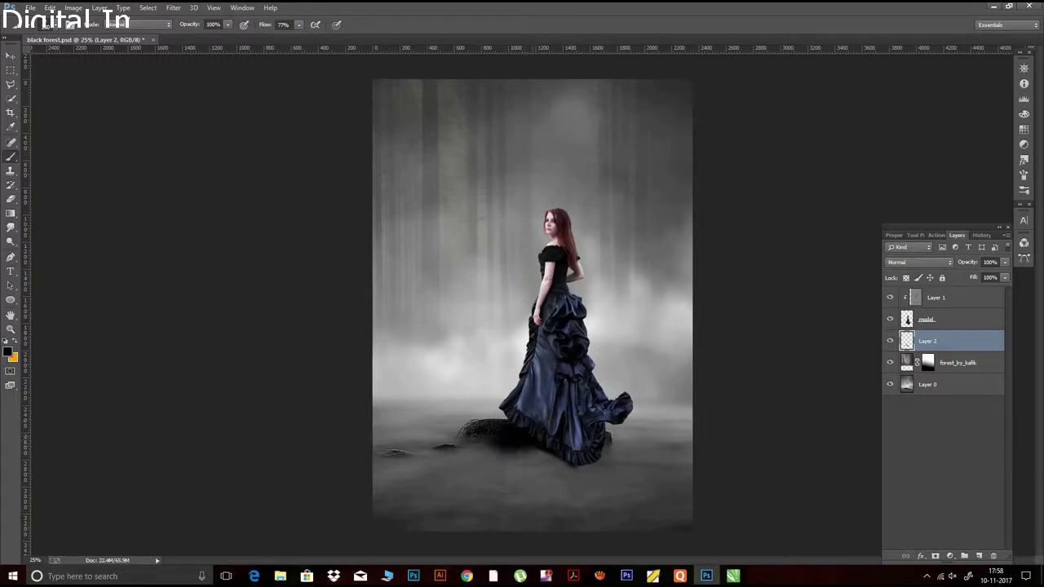
key("ctrl+alt+z")
key("ctrl+alt+z")
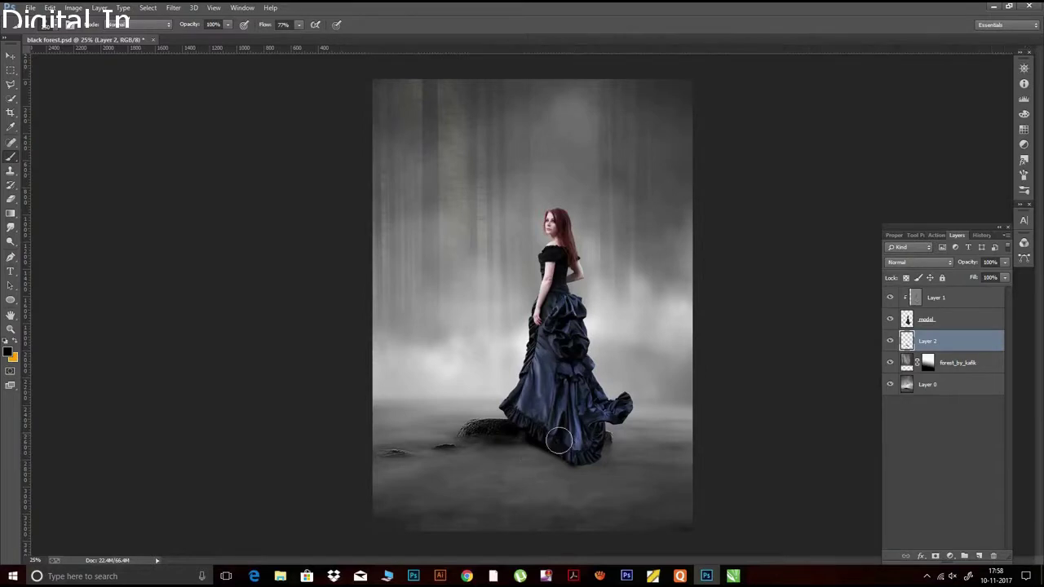
left_click_drag(531, 447, 461, 449)
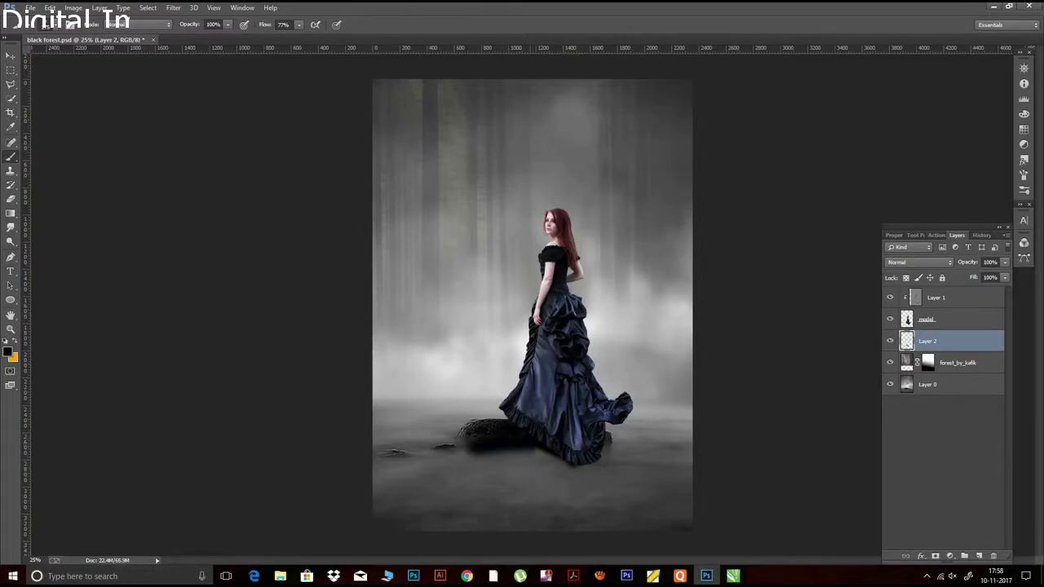
key("ctrl+alt+z")
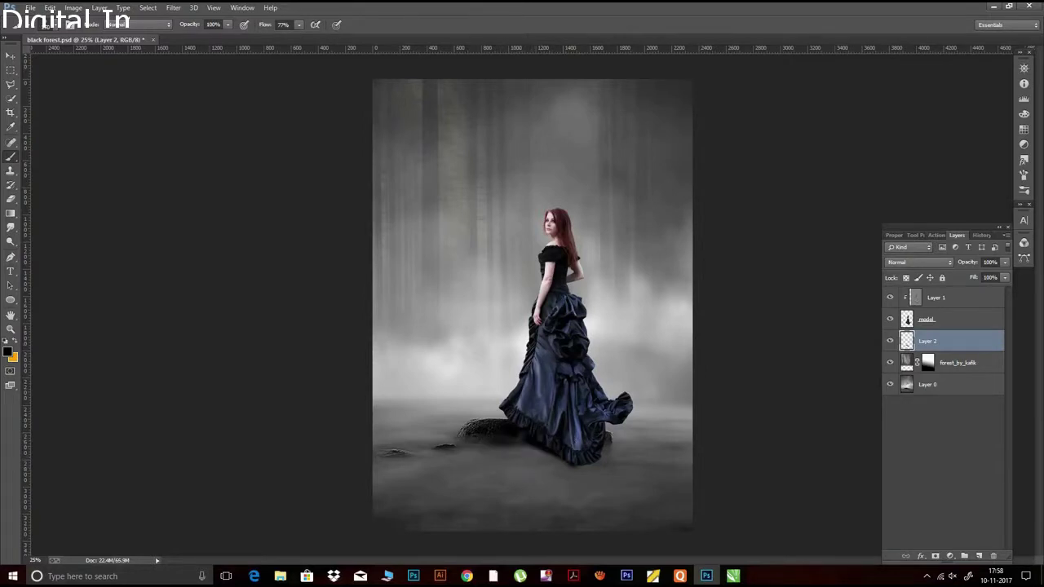
At 48% brush opacity, paint shadow under the rock and dress toward the lower right
left_click_drag(200, 26, 183, 28)
type("48")
key("Return")
mouse_move(453, 447)
left_mouse_down()
mouse_move(508, 432)
mouse_move(563, 458)
mouse_move(622, 462)
mouse_move(649, 488)
mouse_move(671, 454)
left_mouse_up()
mouse_move(607, 457)
left_mouse_down()
mouse_move(689, 453)
mouse_move(689, 490)
left_mouse_up()
left_click_drag(575, 467, 689, 502)
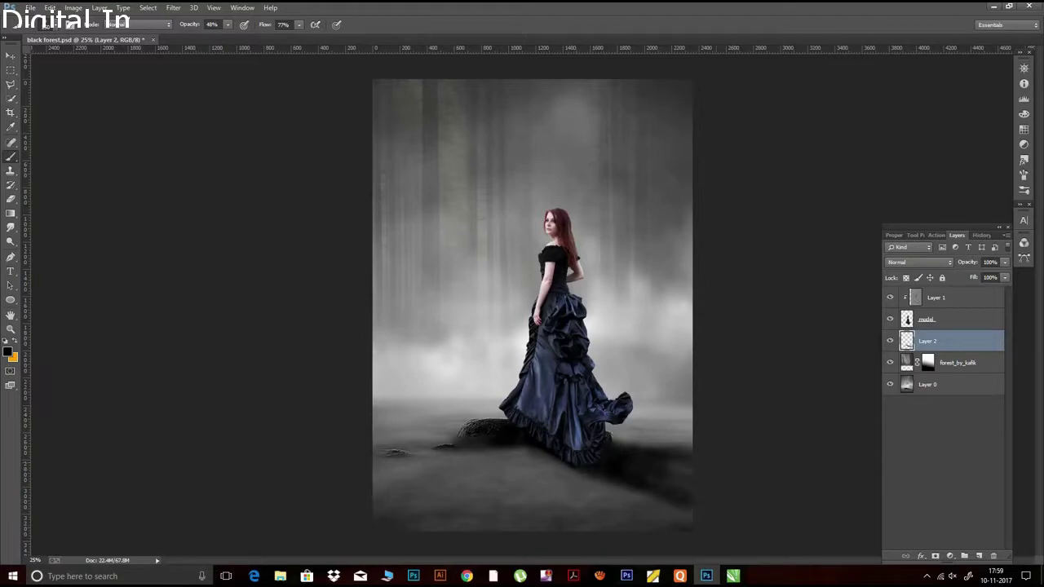
left_click_drag(596, 477, 652, 498)
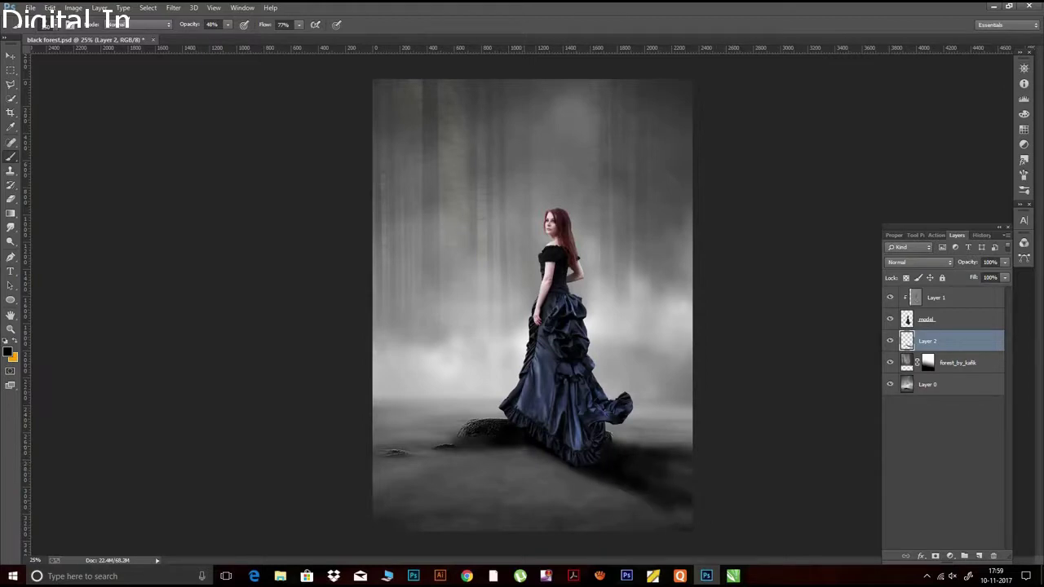
left_click_drag(526, 450, 653, 504)
left_click_drag(545, 453, 689, 518)
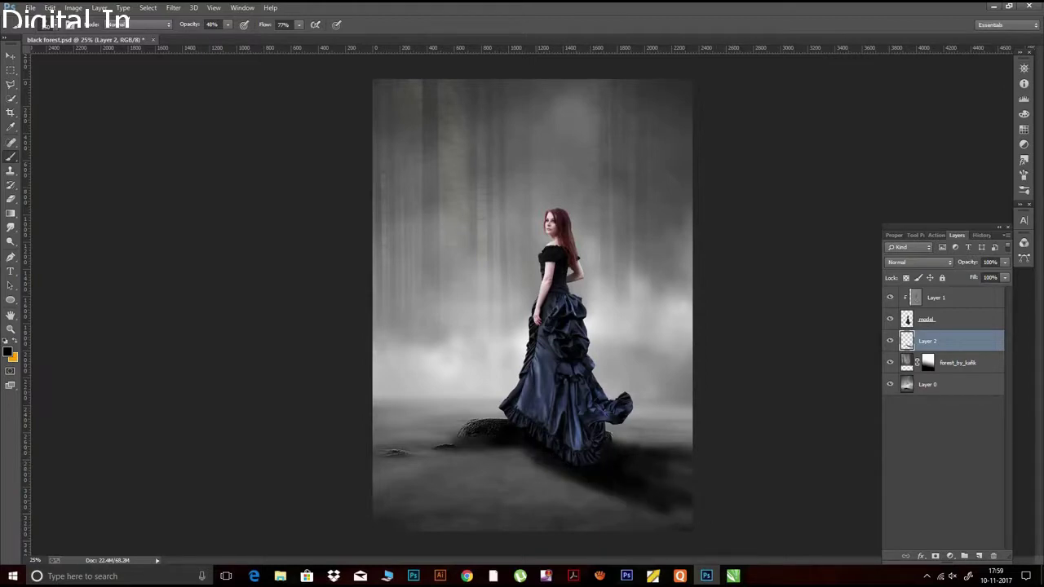
mouse_move(599, 464)
left_mouse_down()
mouse_move(690, 483)
mouse_move(693, 466)
left_mouse_up()
mouse_move(625, 447)
left_mouse_down()
mouse_move(693, 463)
mouse_move(694, 444)
left_mouse_up()
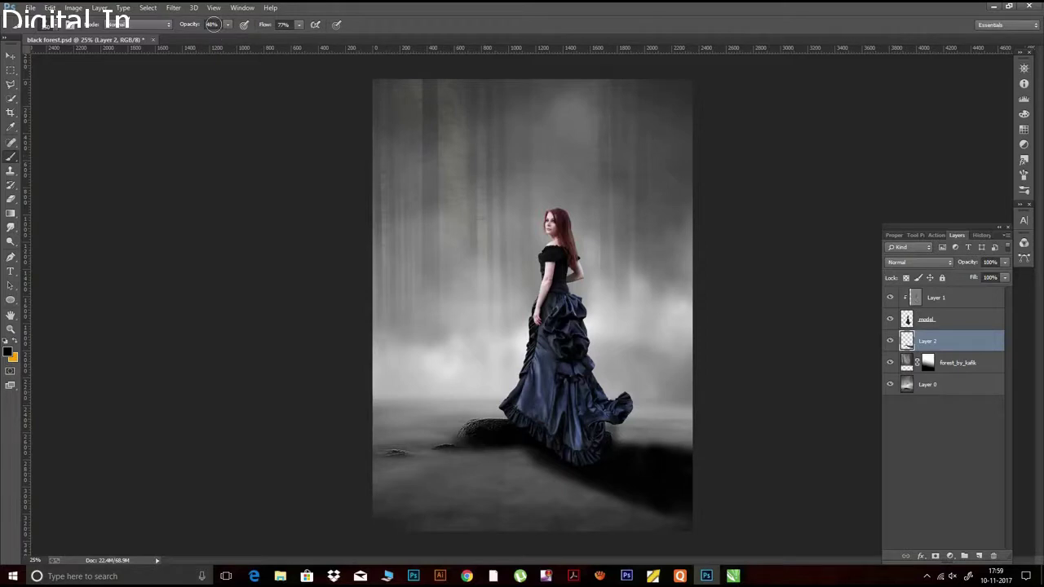
left_click(173, 8)
mouse_move(179, 138)
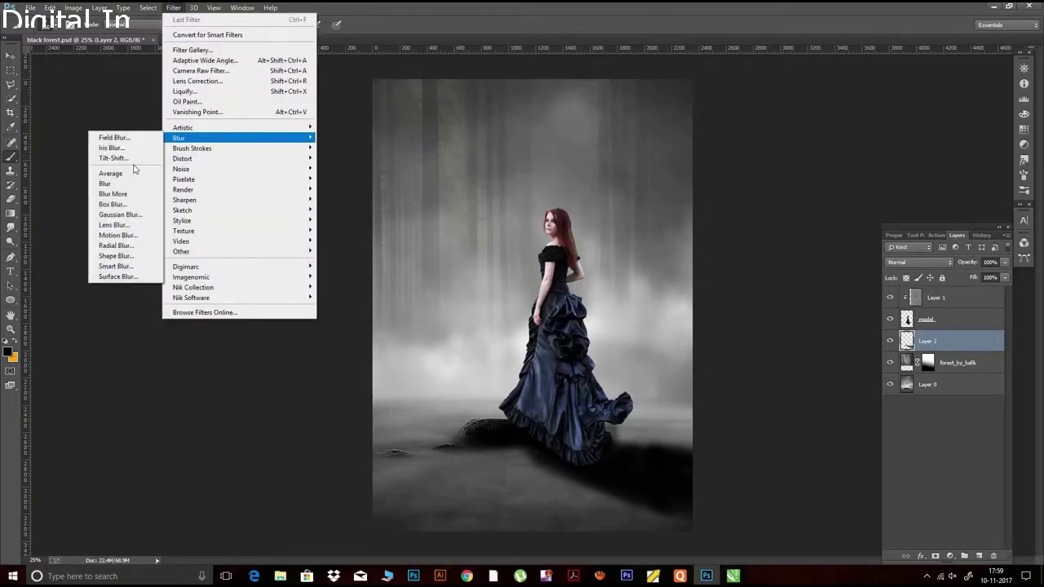
Blur the Layer 2 shadow with a 46.9 px Gaussian Blur and lower its opacity
left_click(124, 217)
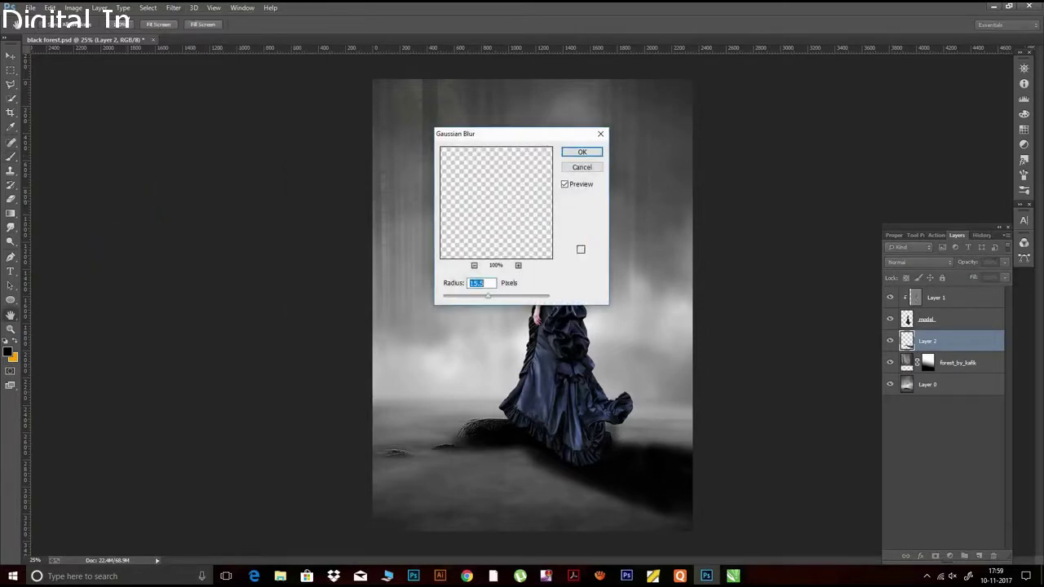
left_click_drag(487, 296, 500, 302)
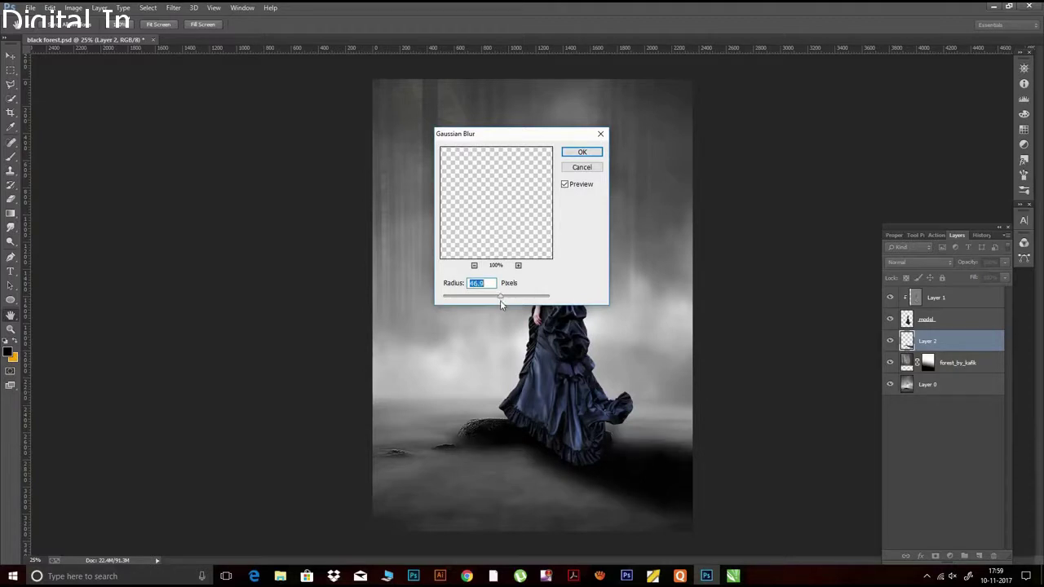
left_click(582, 153)
key("b")
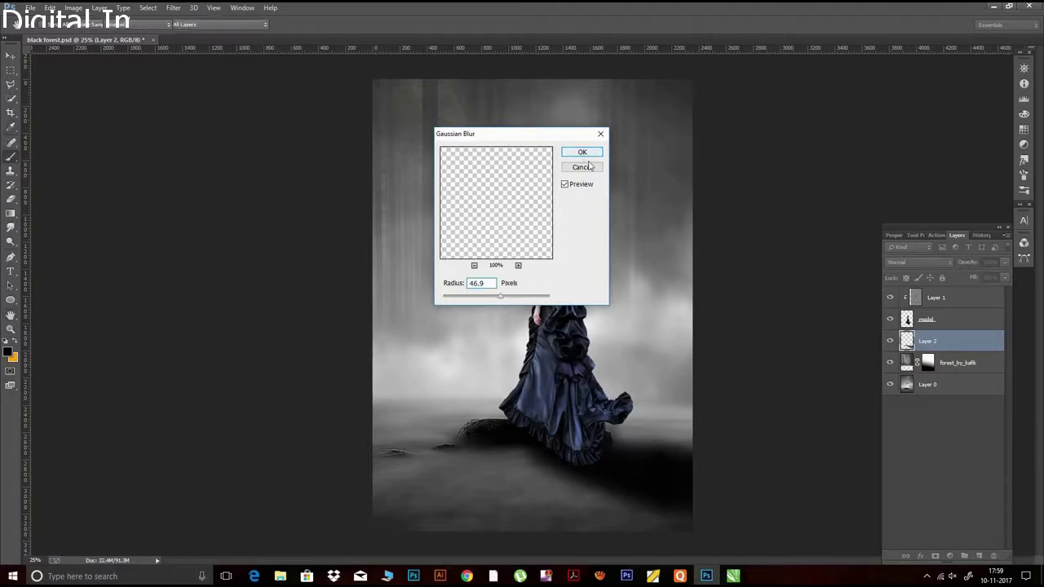
left_click_drag(969, 262, 959, 269)
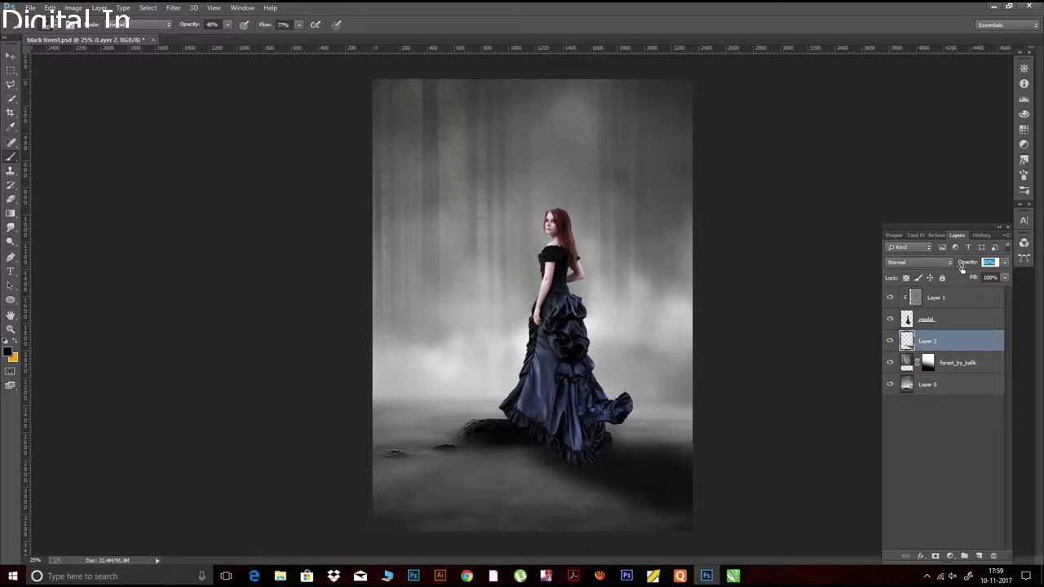
Set the shadow layer to 85% opacity and ready a 4% opacity Eraser
key("Return")
left_click(12, 199)
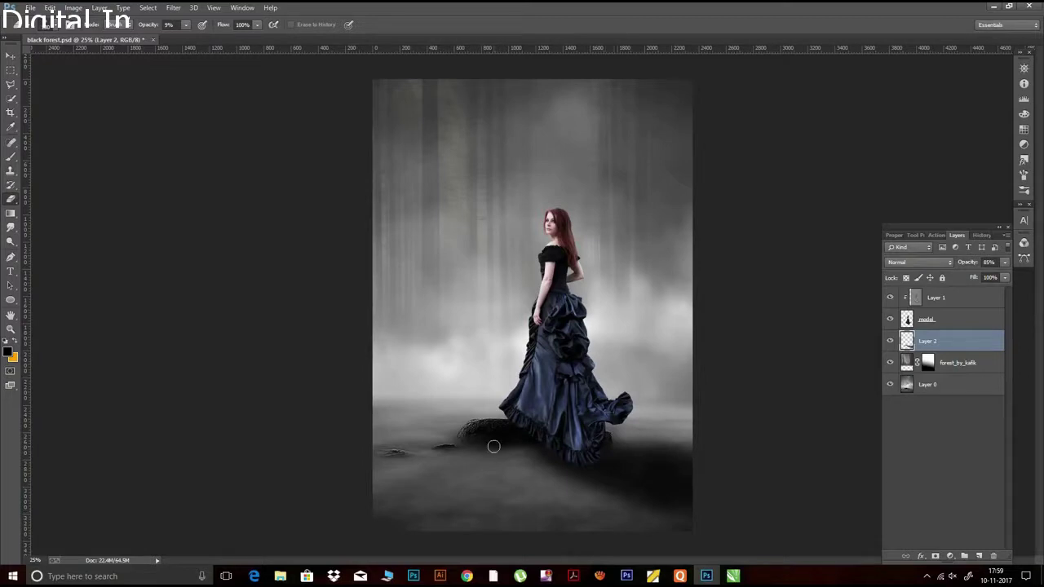
left_click_drag(150, 25, 139, 24)
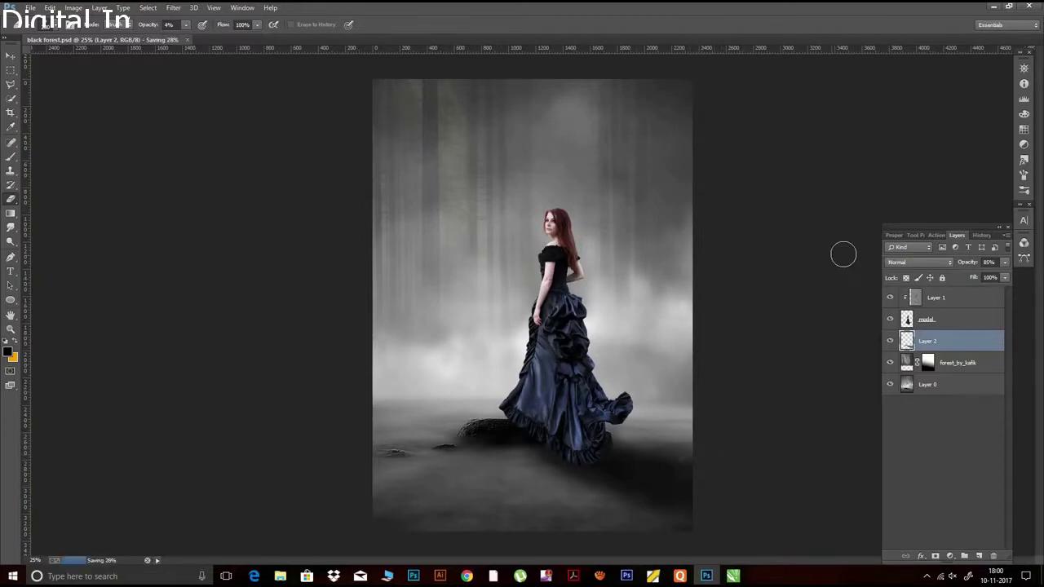
left_click(944, 319)
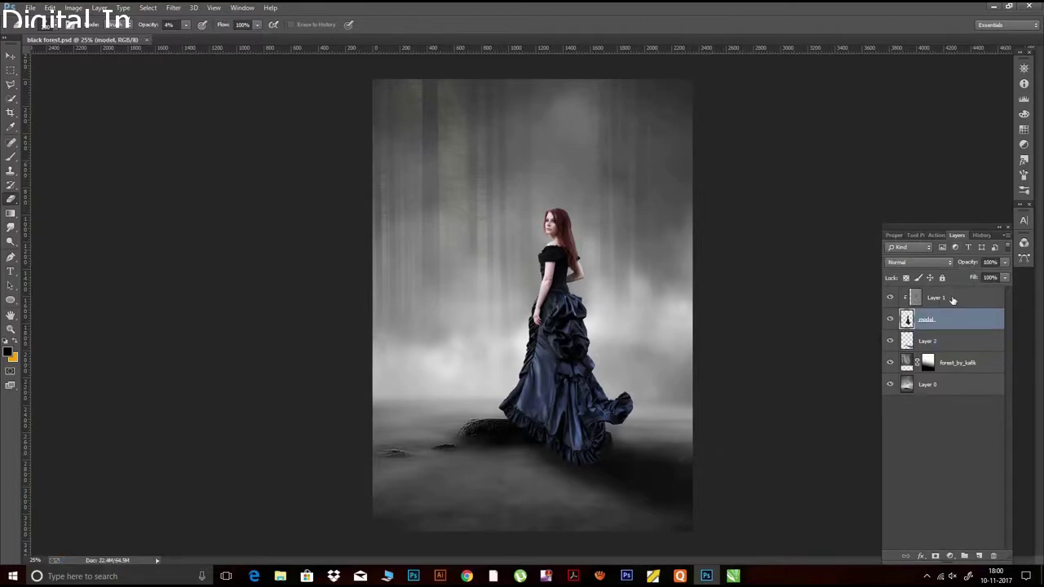
Clip a Brightness/Contrast layer to Layer 1 with Brightness -38 and Contrast 15
left_click(951, 297)
left_click(951, 556)
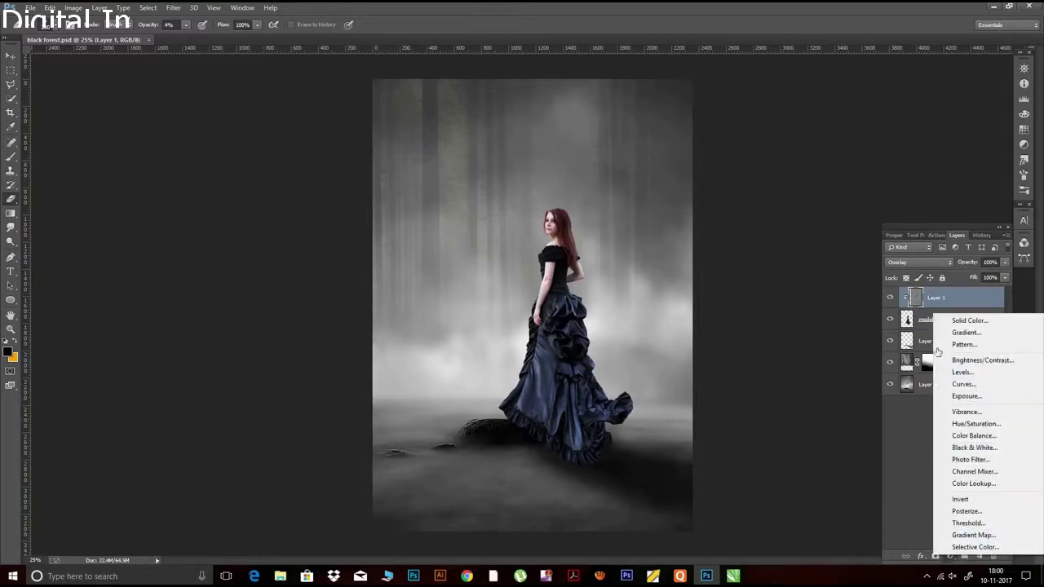
left_click(955, 357)
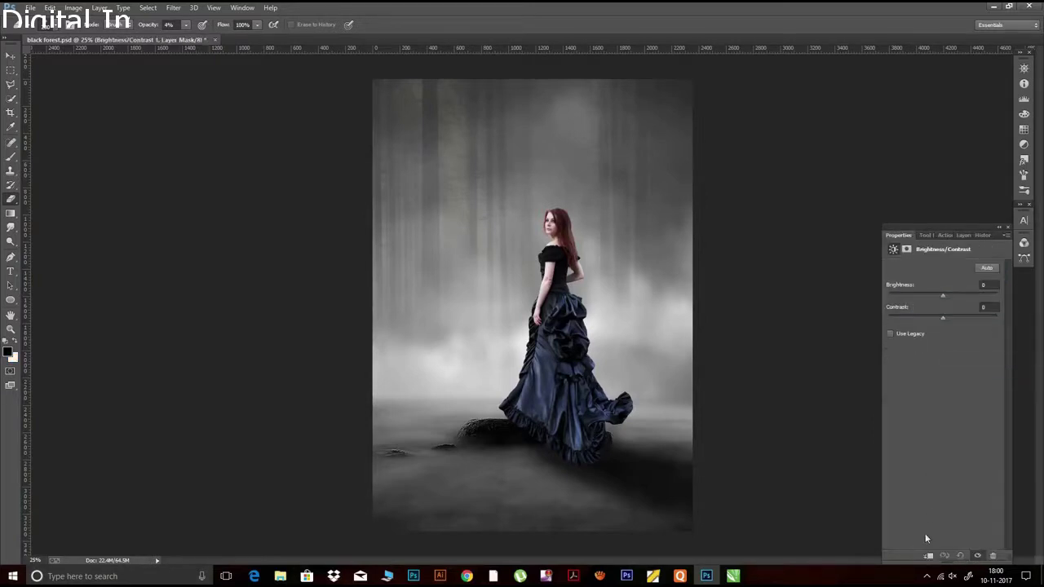
left_click(930, 556)
left_click_drag(943, 295, 928, 295)
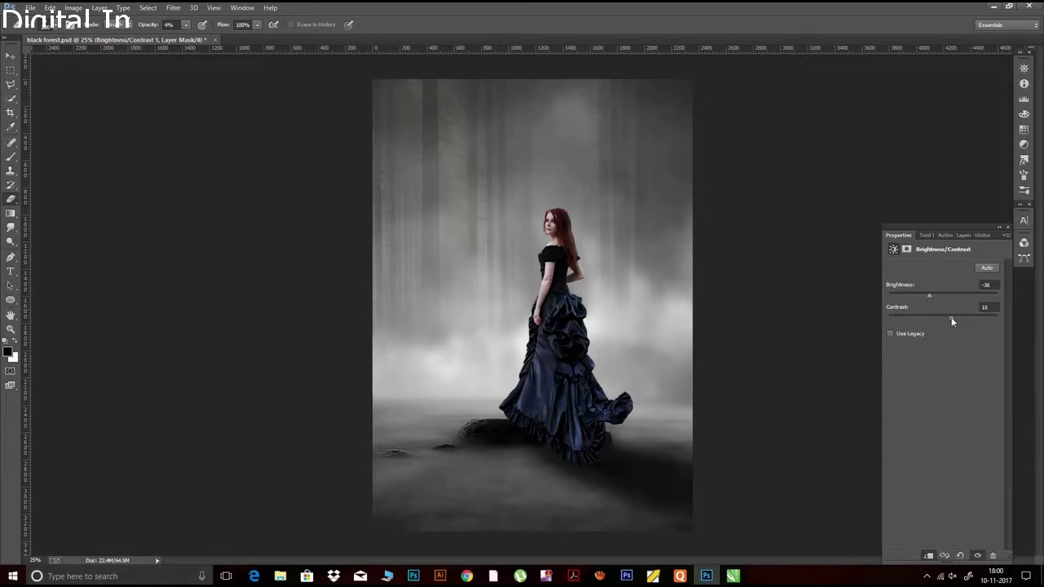
left_click(963, 235)
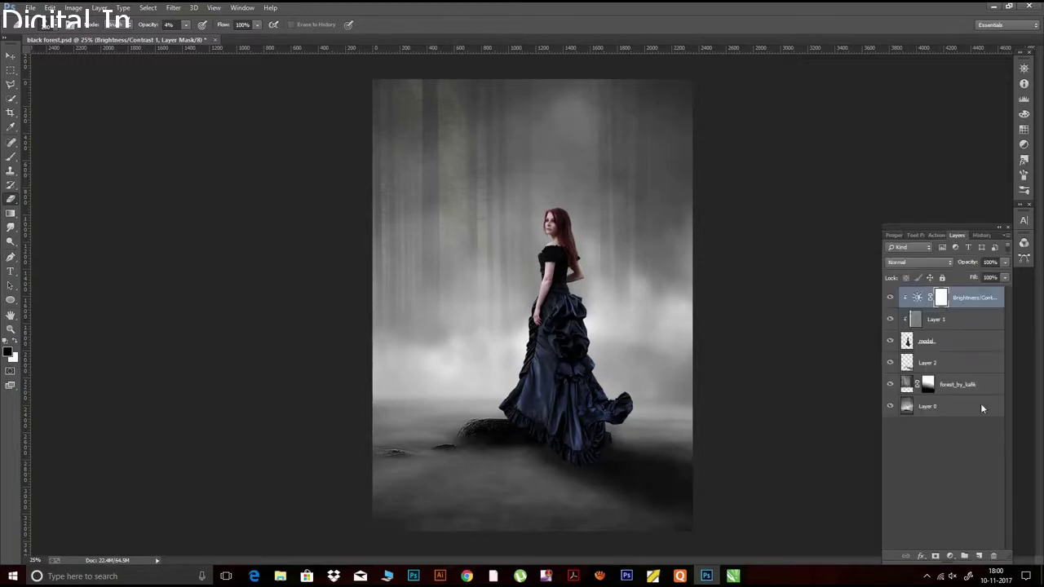
Clip a Levels layer with inputs 9, 1.05 and 227 on top, and save
left_click(950, 555)
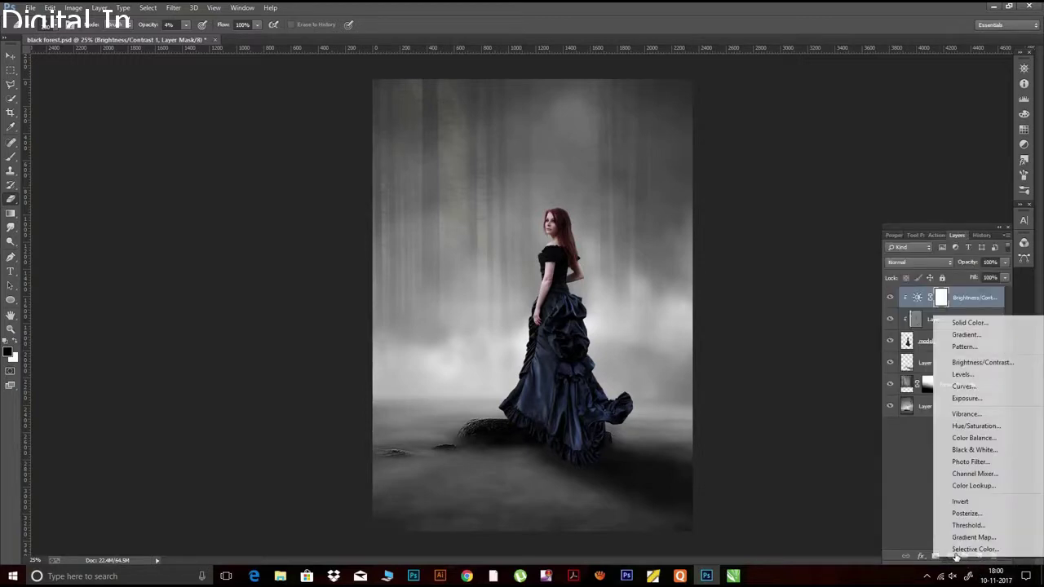
left_click(964, 374)
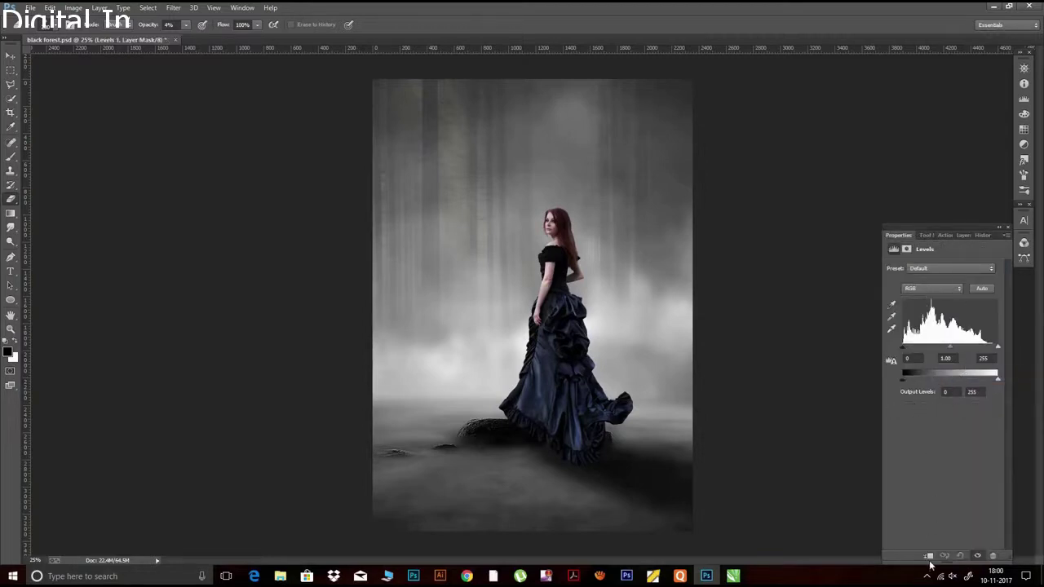
left_click(929, 557)
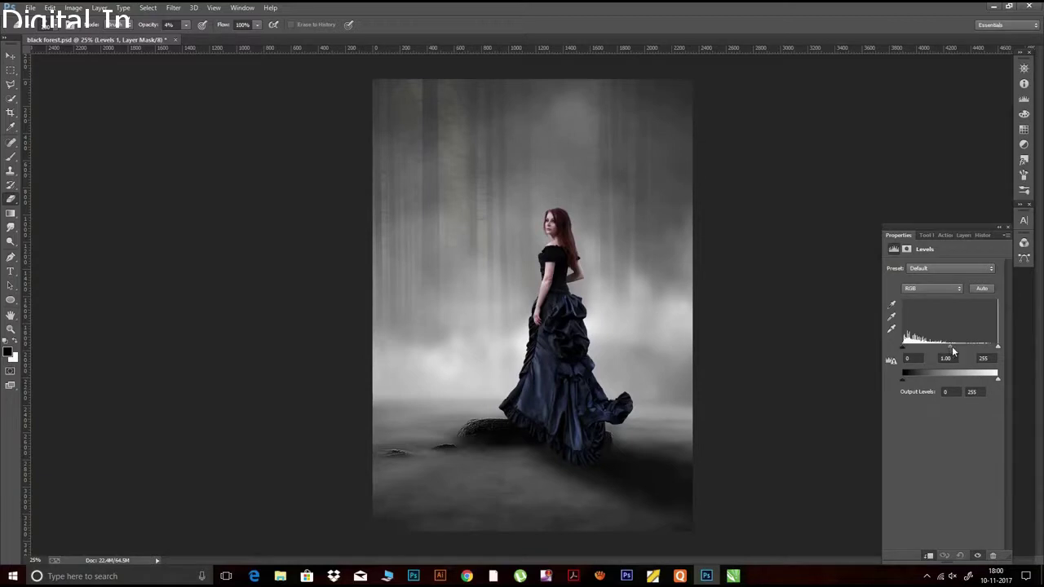
left_click_drag(998, 347, 908, 349)
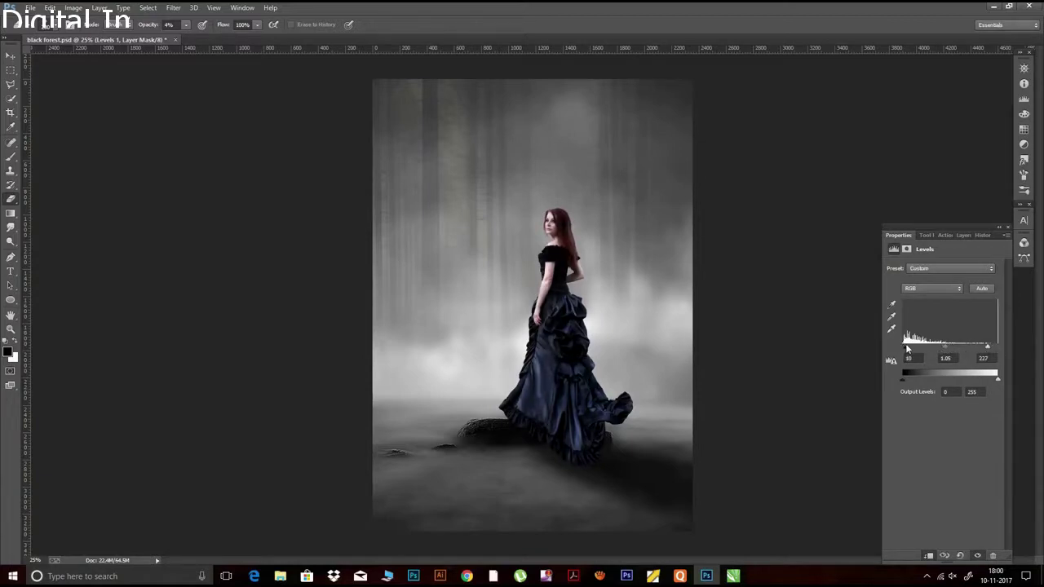
left_click(965, 235)
key("ctrl+s")
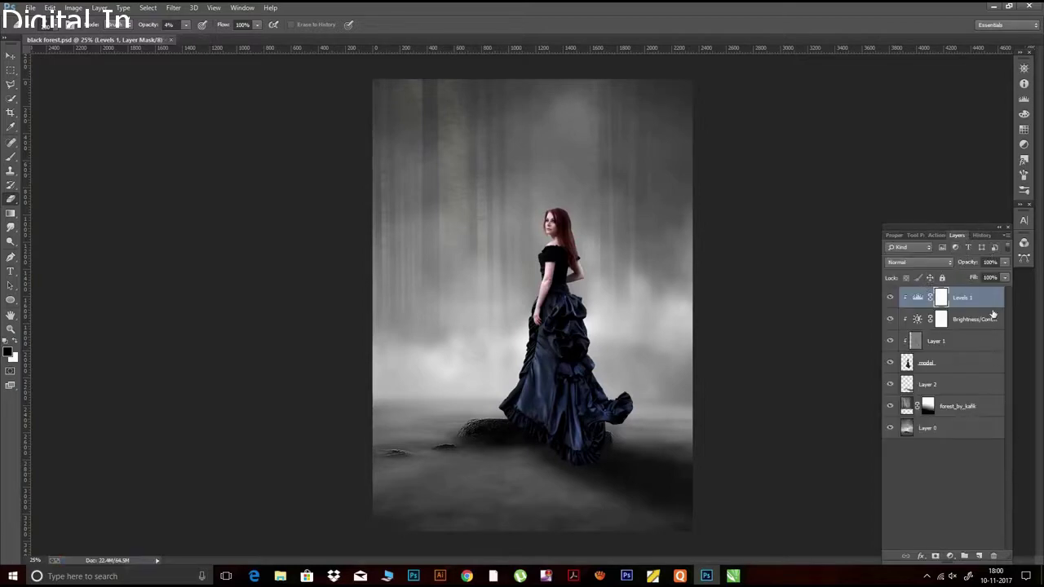
left_click(944, 384)
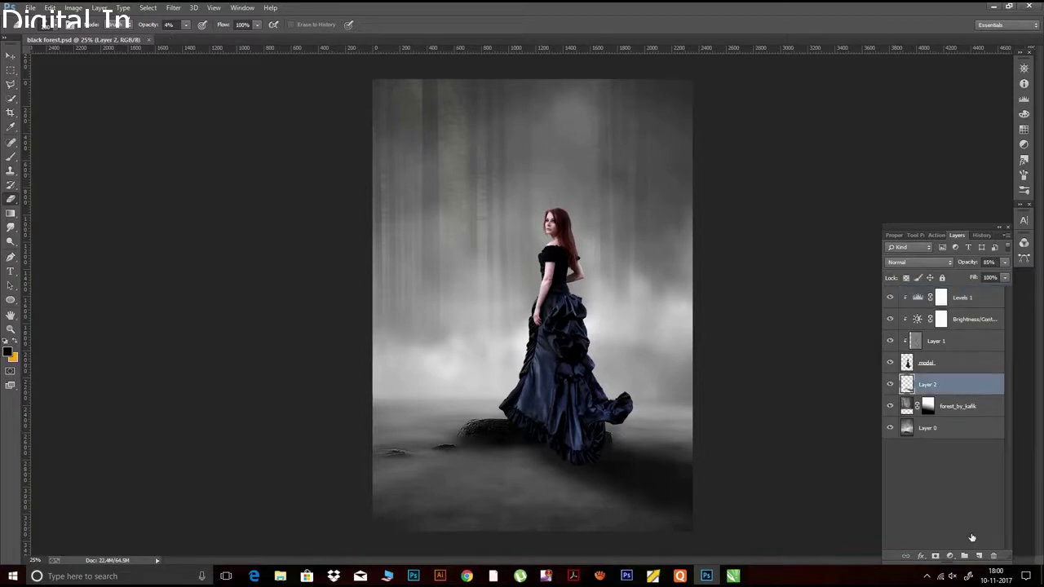
Add Layer 3 and set the brush colour to a light grey sampled from the canvas
left_click(980, 555)
left_click(10, 156)
left_click(57, 25)
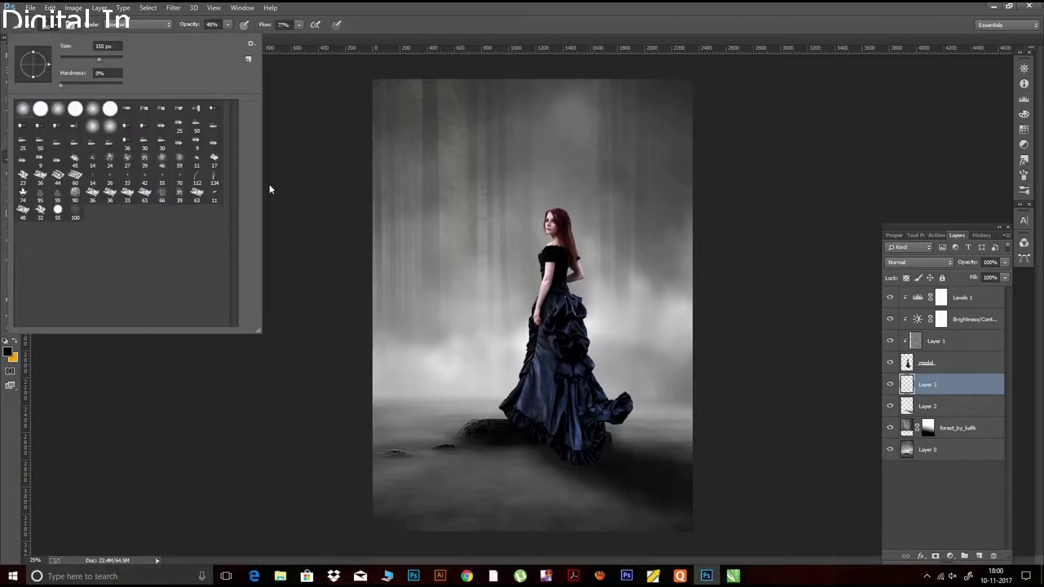
left_click(251, 43)
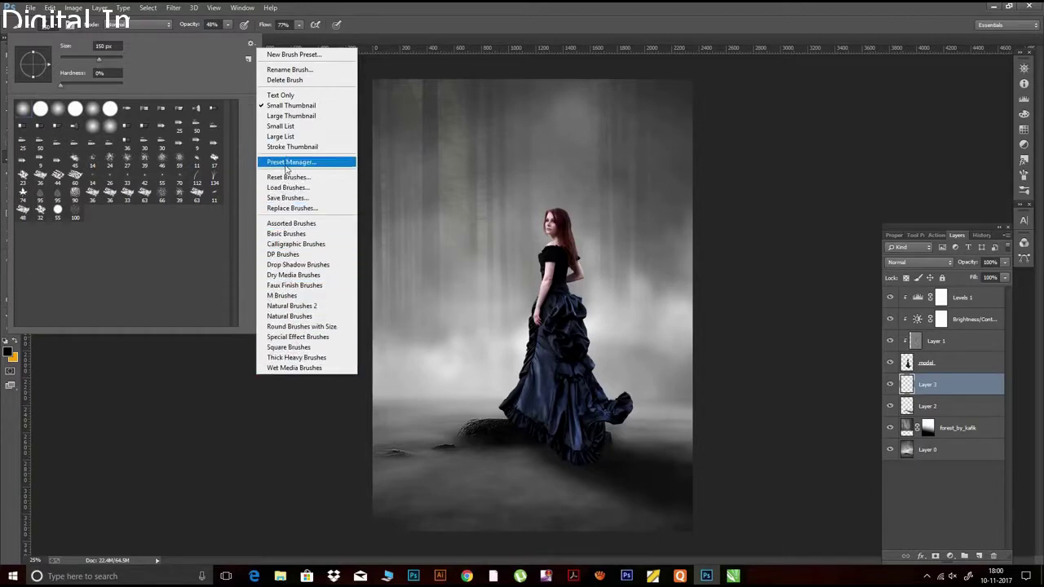
left_click(24, 113)
left_click(56, 33)
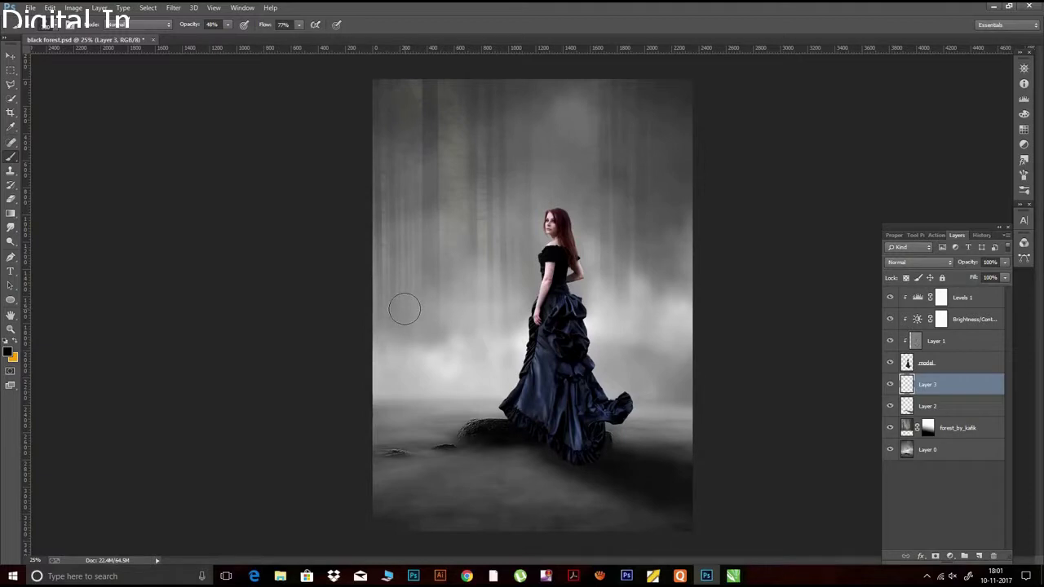
left_click(15, 341)
left_click(8, 353)
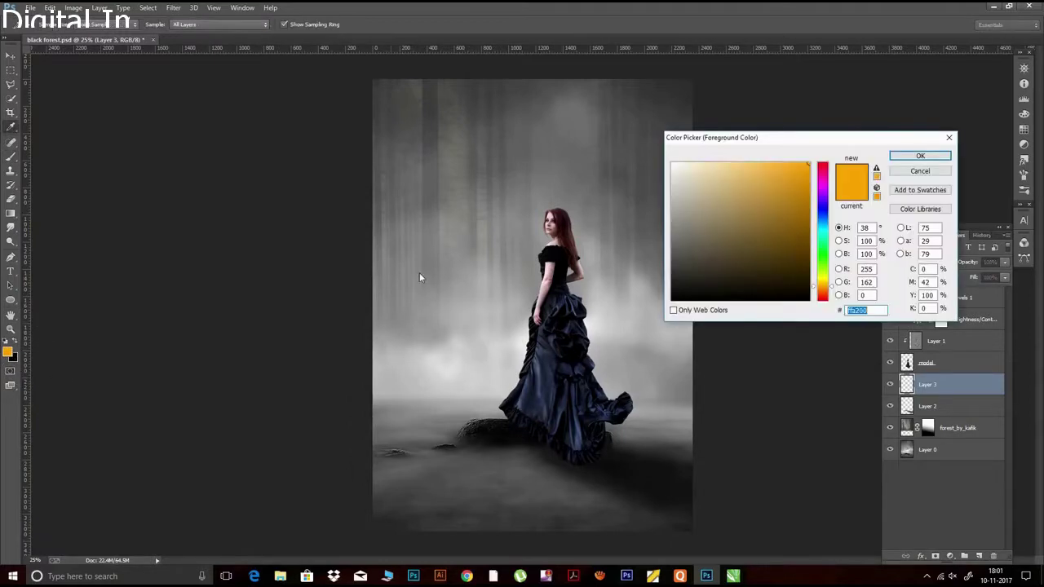
left_click(471, 333)
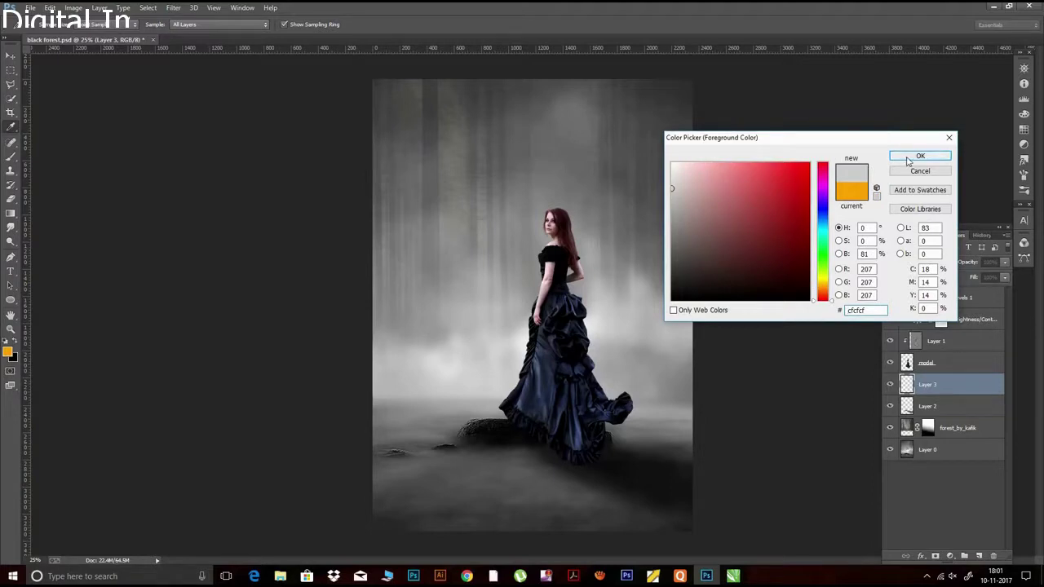
left_click(913, 156)
Brush faint mist over the upper-left fog at 8%, then 11% opacity
left_click(208, 26)
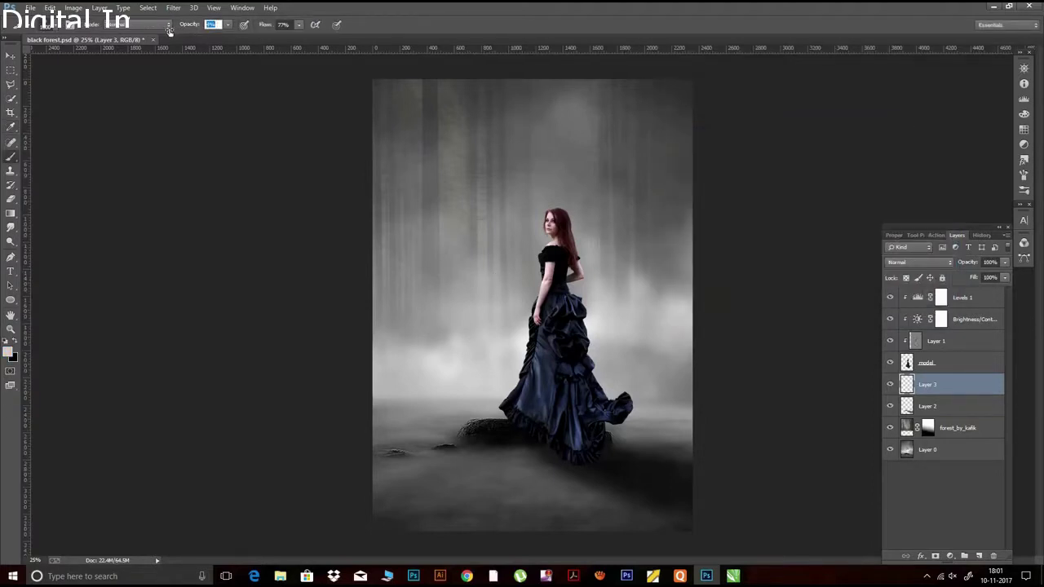
type("8")
key("Return")
left_click_drag(432, 181, 456, 324)
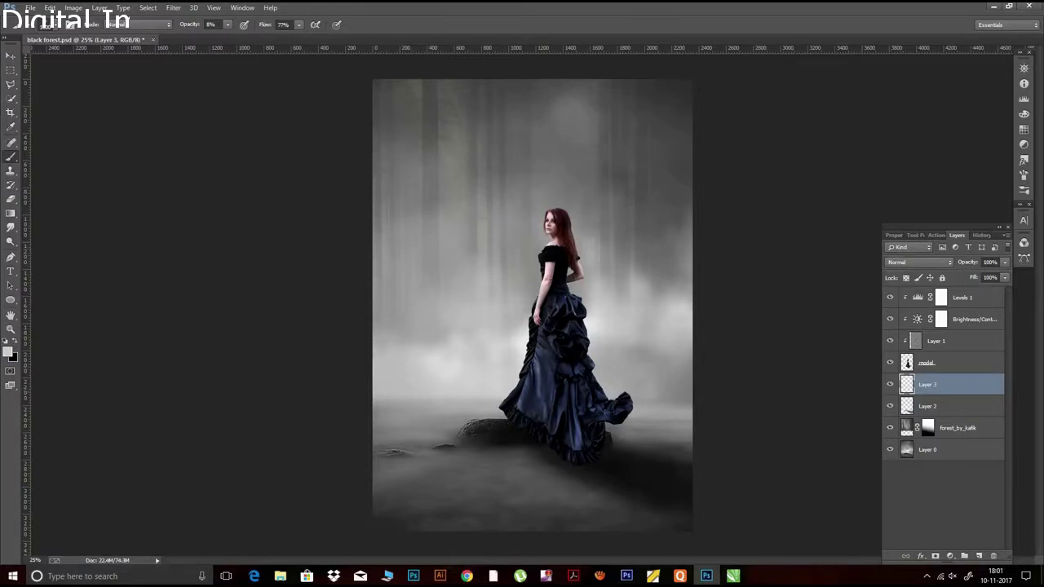
left_click_drag(181, 29, 183, 30)
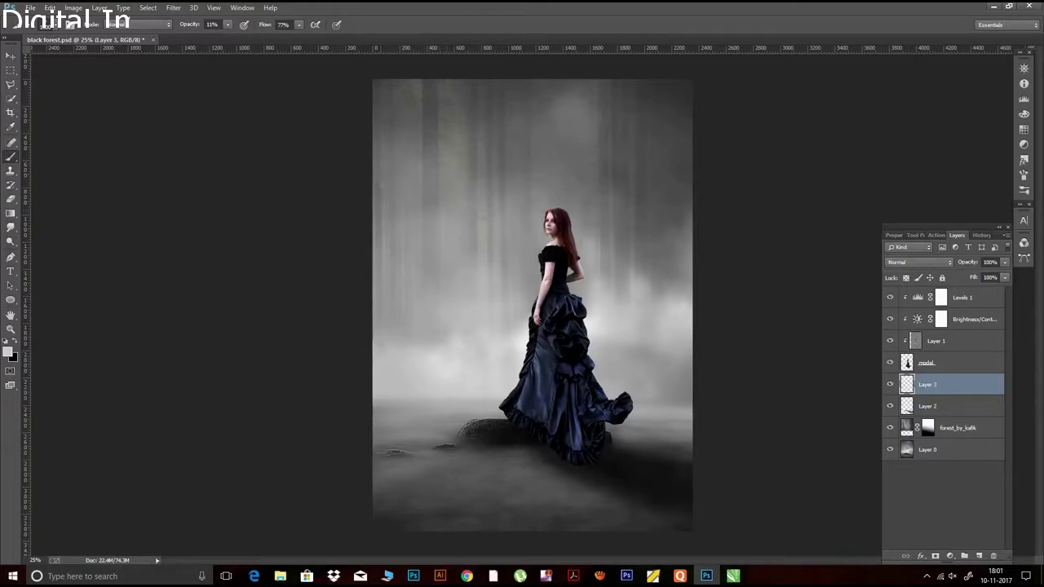
left_click_drag(398, 166, 384, 155)
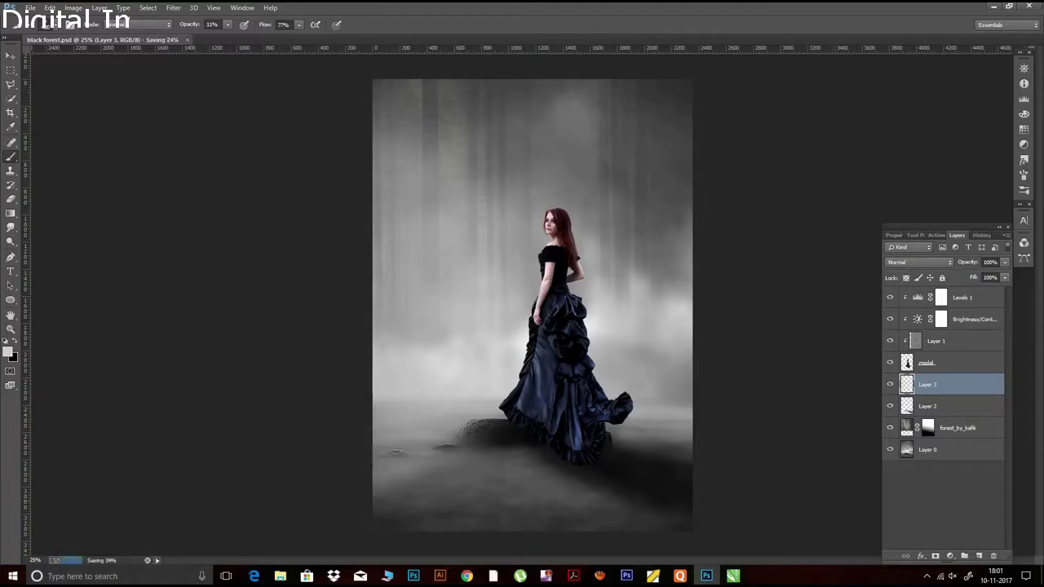
left_click(961, 452)
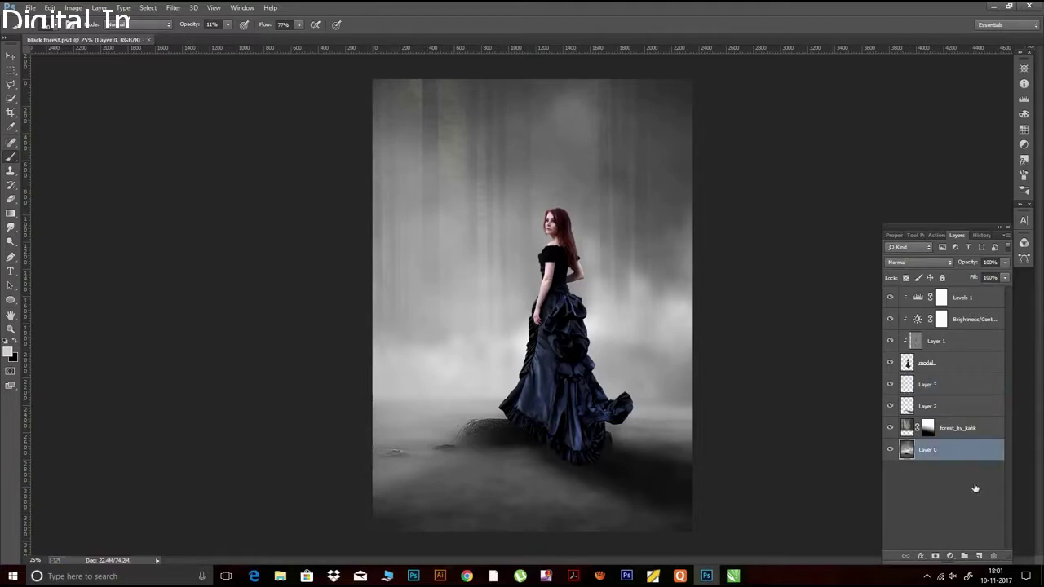
Add an Overlay layer above Layer 0 and brush mist over the lower-left fog and rock
left_click(980, 556)
left_click(909, 262)
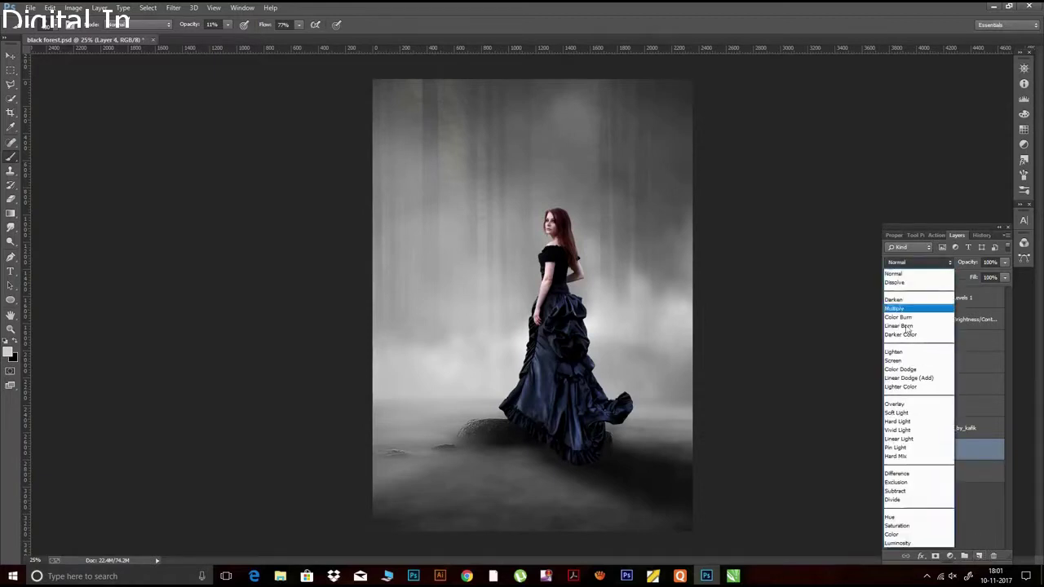
left_click(906, 400)
left_click_drag(462, 466, 362, 438)
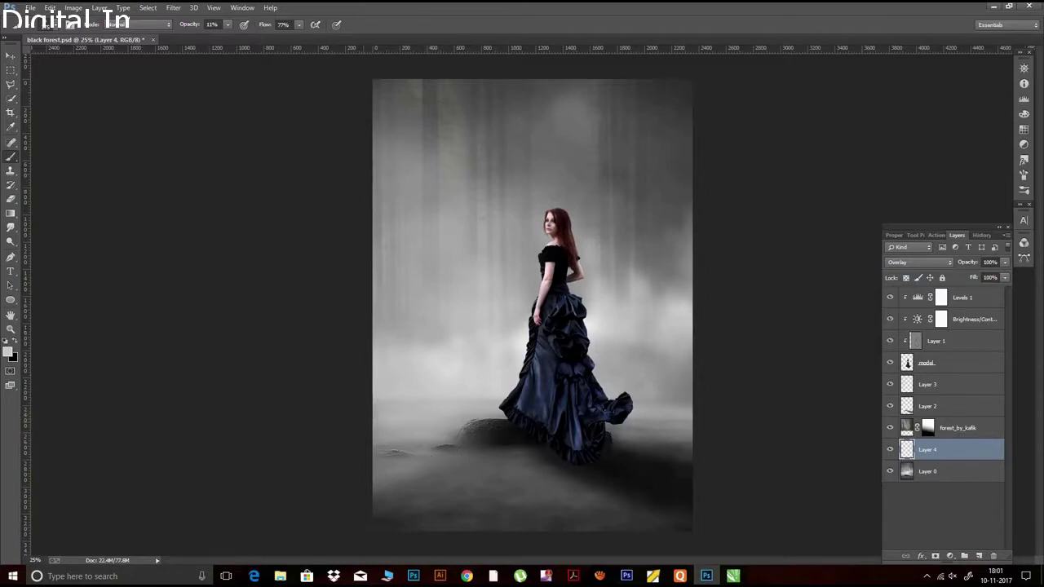
left_click_drag(494, 424, 480, 431)
Switch the brush colour to #ececec at 9% opacity
left_click(190, 25)
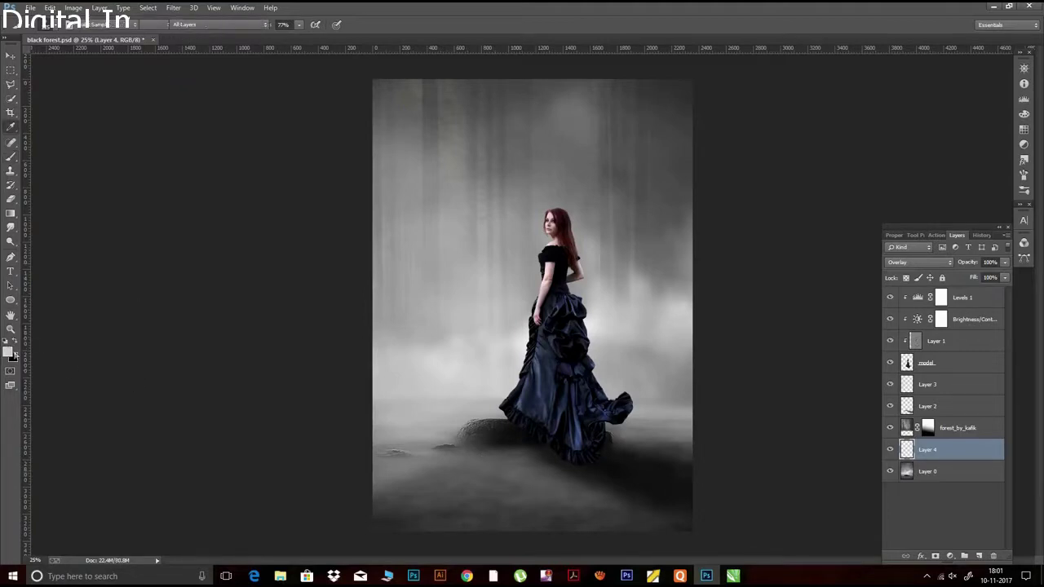
left_click(8, 352)
left_click(674, 172)
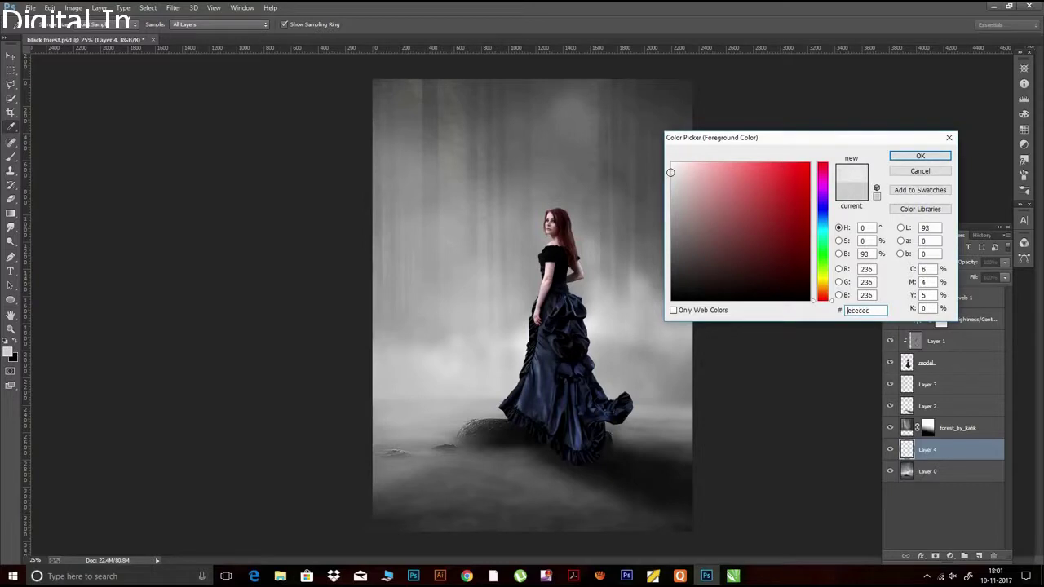
left_click(919, 156)
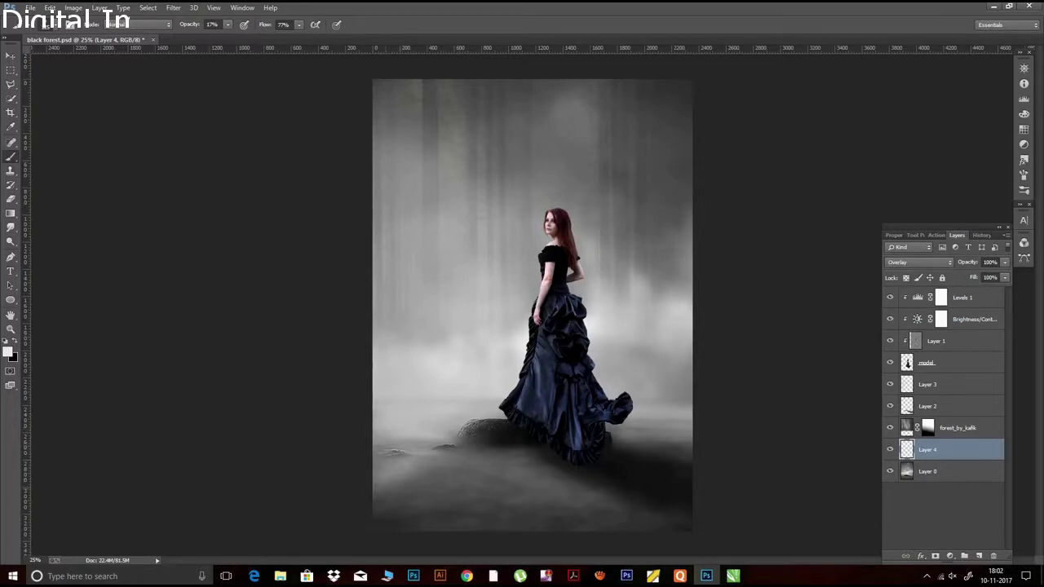
left_click(211, 23)
type("9")
key("Return")
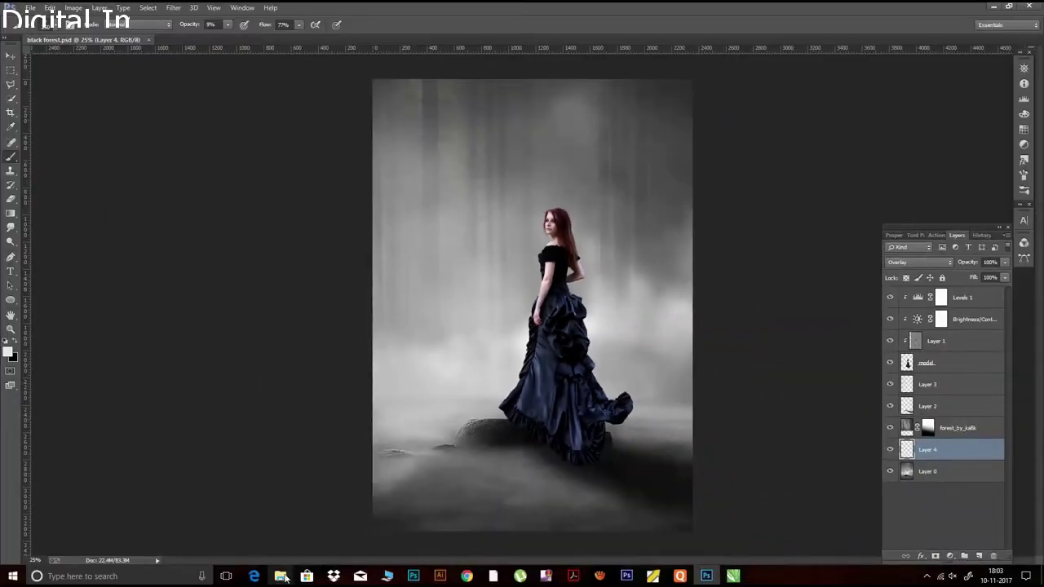
mouse_move(279, 576)
left_click(319, 534)
Preview the in_the_color_of_blue photo from the Blck Forest folder, then return to Photoshop
double_click(359, 104)
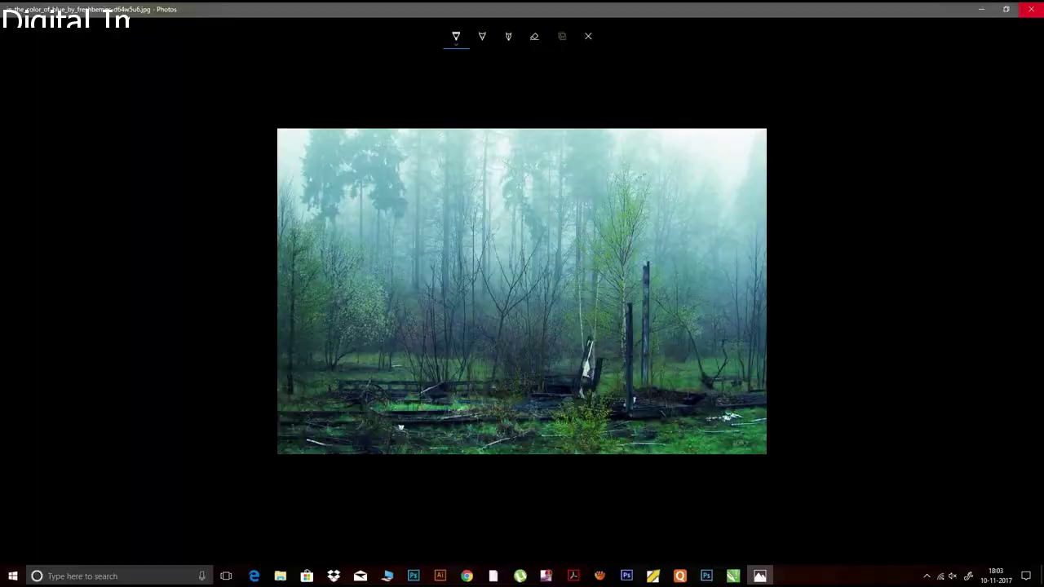
left_click(1030, 9)
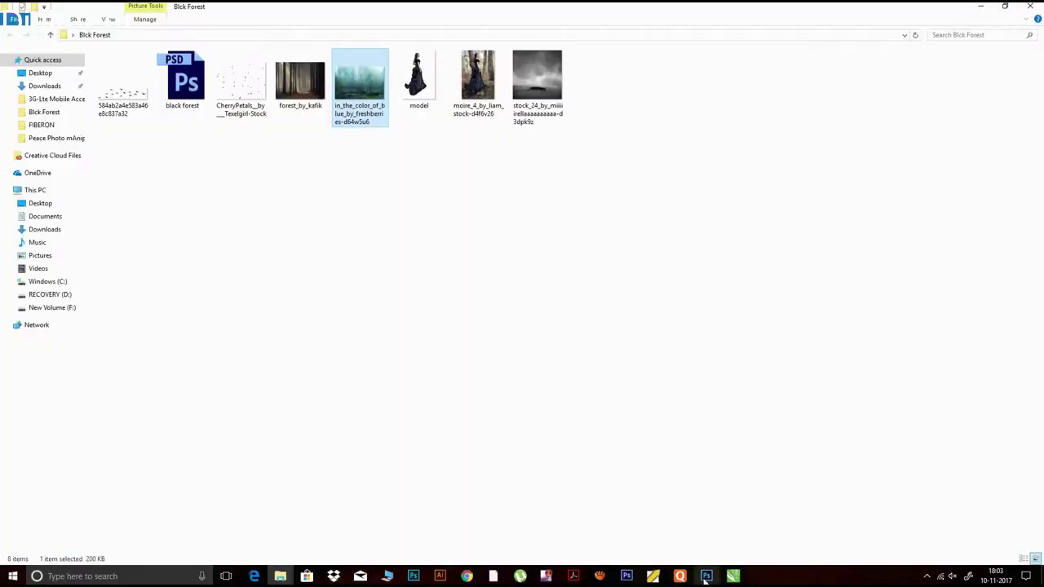
left_click(707, 576)
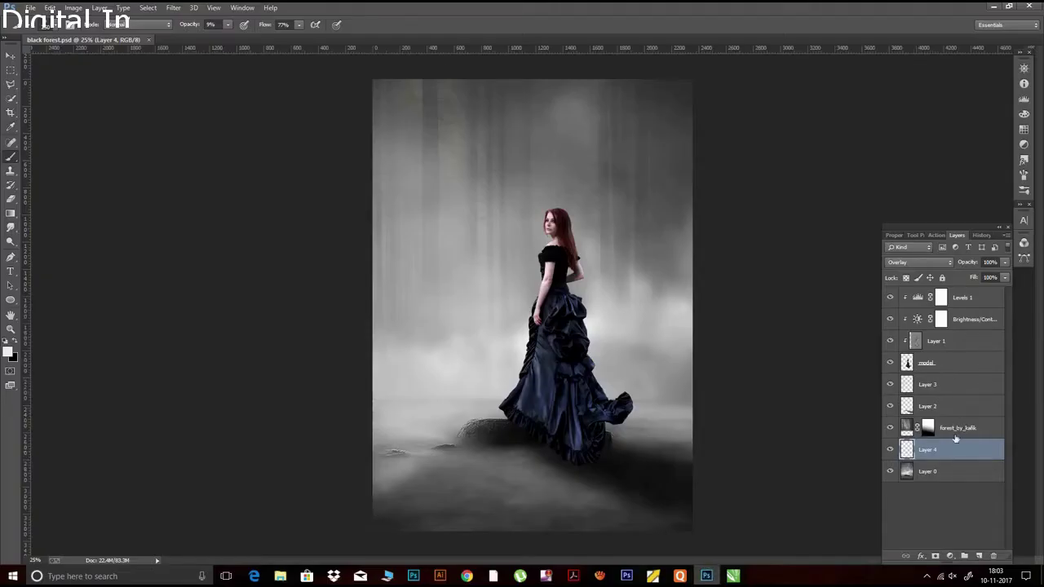
Place in_the_color_of_blue as an embedded layer above forest_by_kafik
left_click(952, 427)
left_click(30, 7)
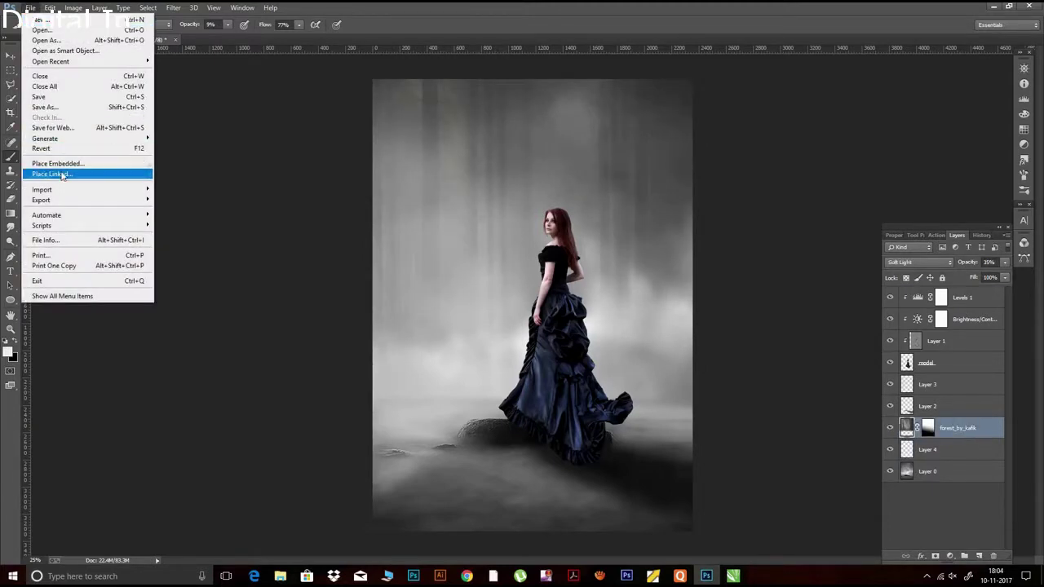
left_click(62, 164)
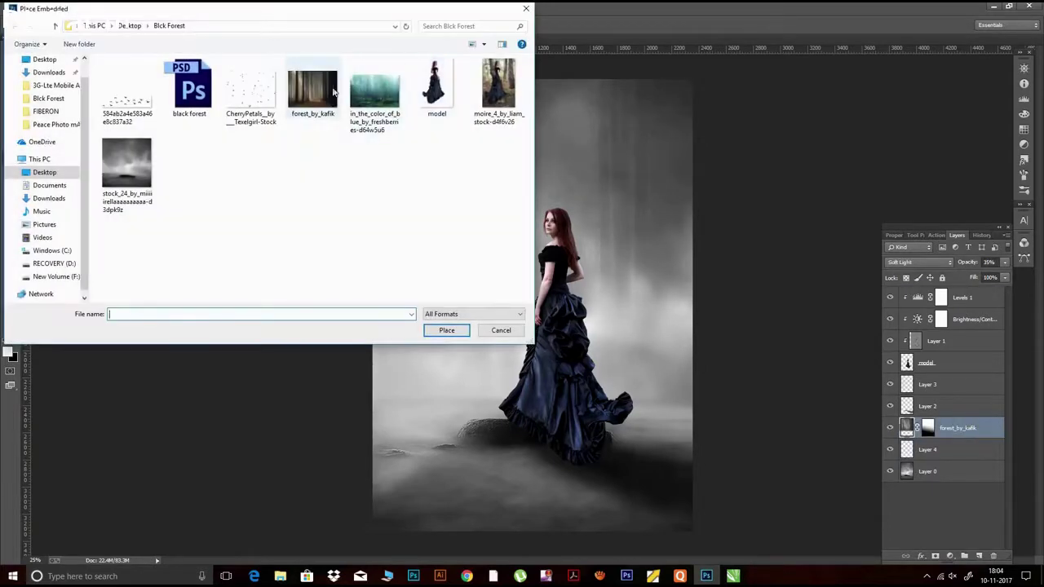
left_click(363, 98)
left_click(446, 330)
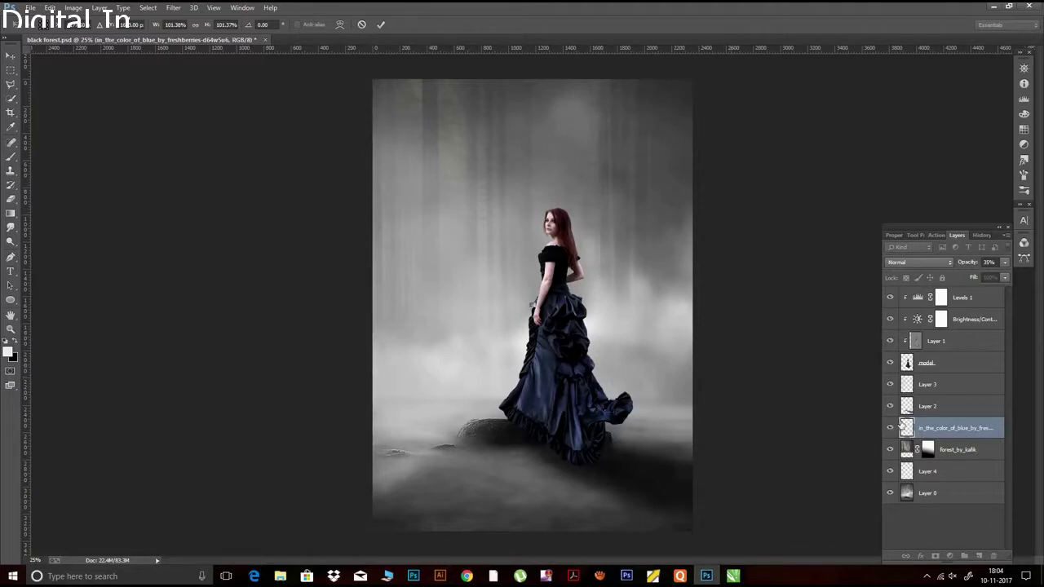
key("Return")
key("b")
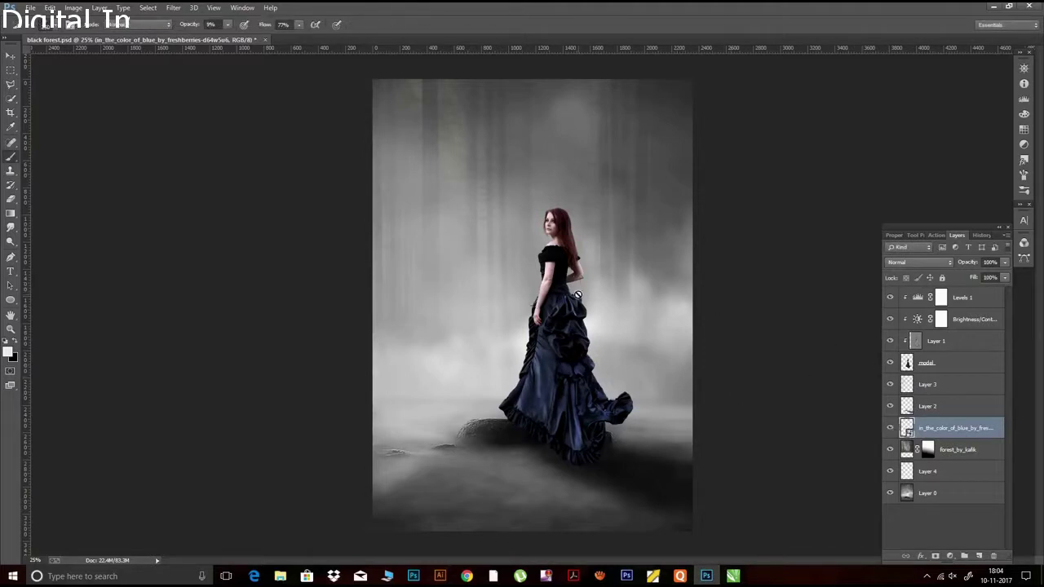
Discard the placed layer and drag the photo in from the Blck Forest folder instead
key("ctrl+t")
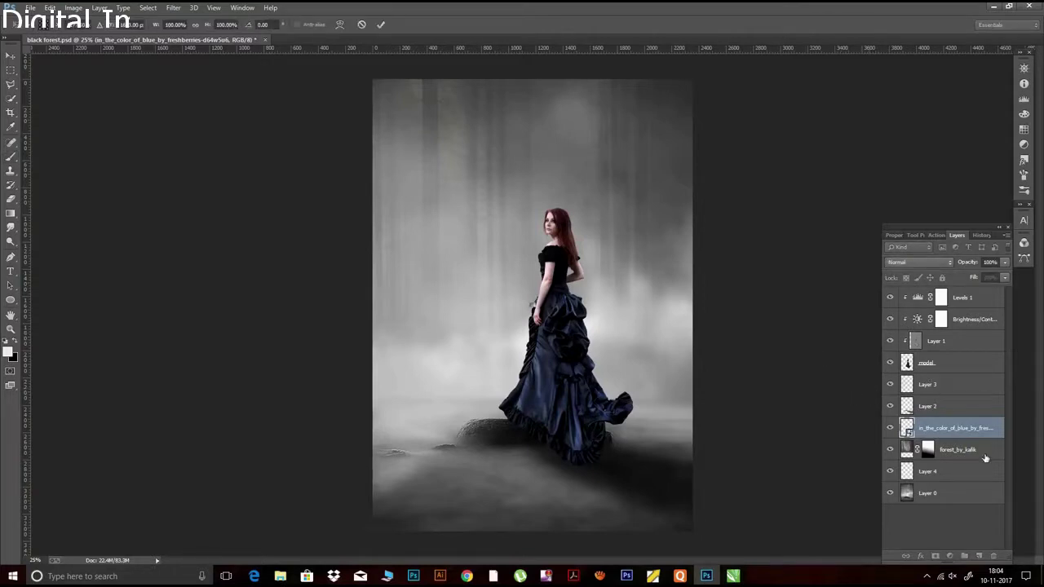
key("Return")
key("b")
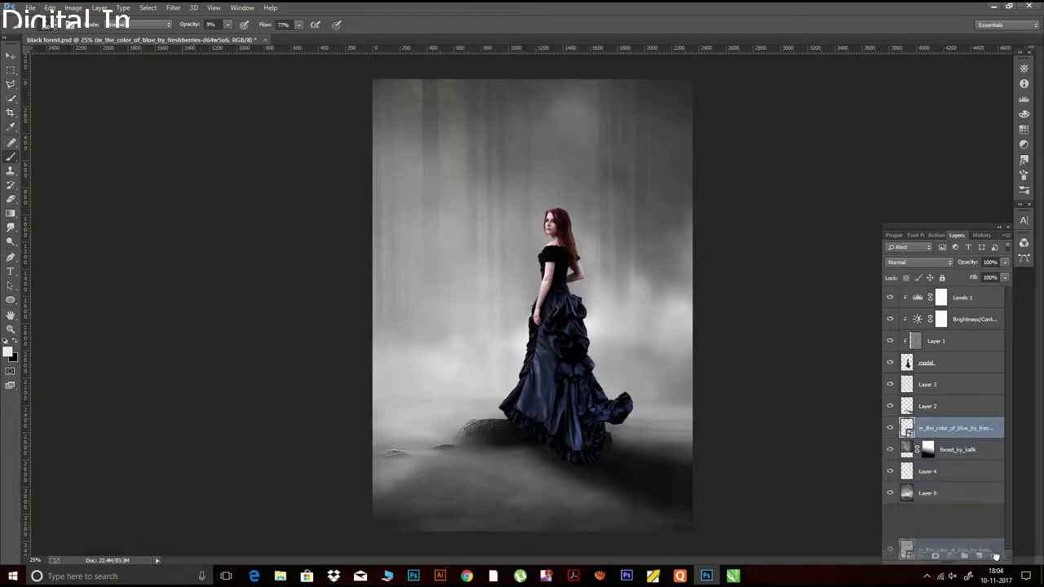
key("alt+shift+f")
key("ctrl+e")
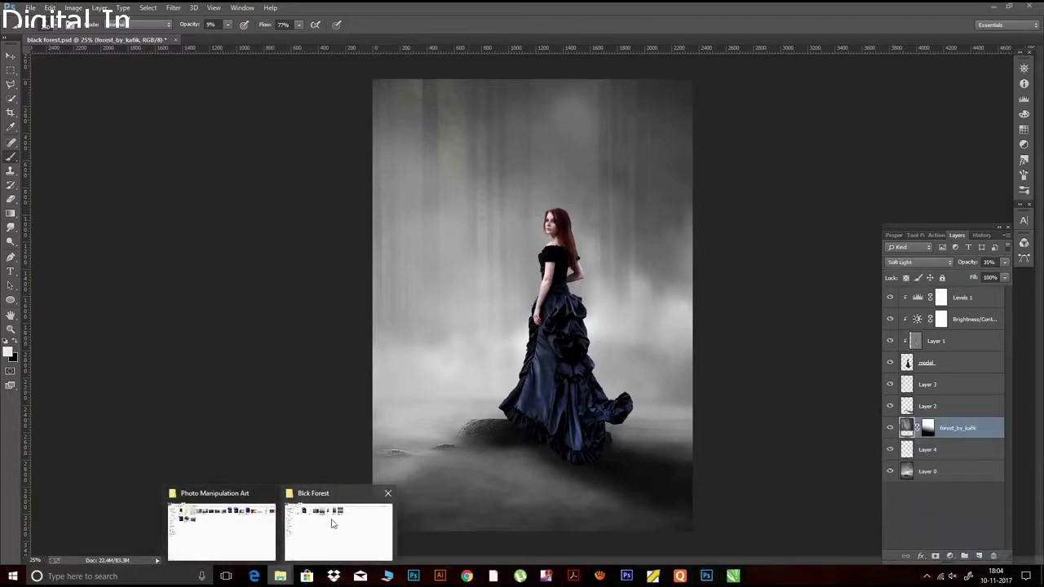
mouse_move(279, 576)
left_click(334, 525)
left_click_drag(344, 114, 720, 578)
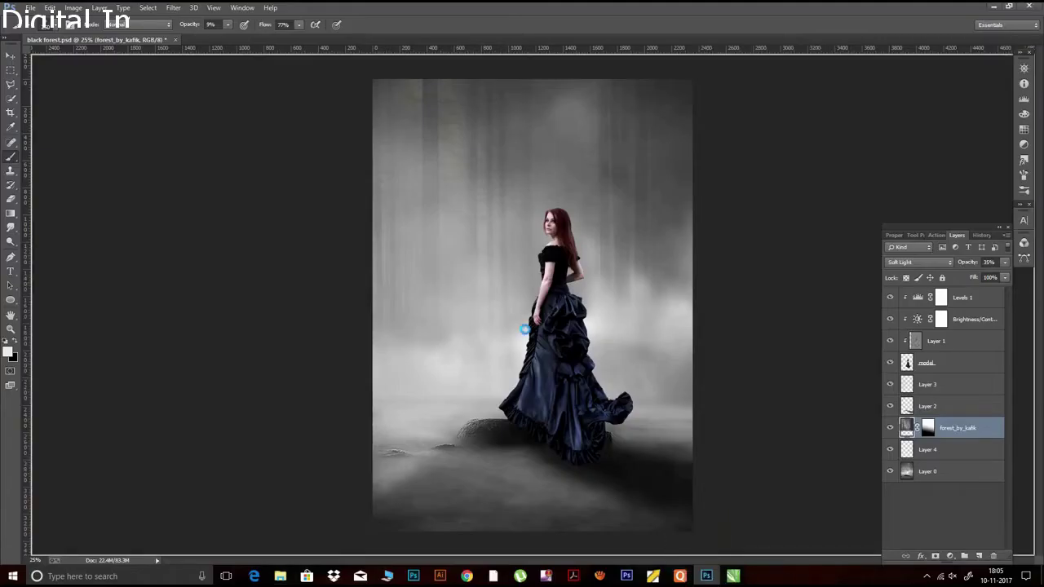
mouse_move(720, 575)
left_mouse_down()
mouse_move(526, 326)
mouse_move(685, 188)
left_mouse_up()
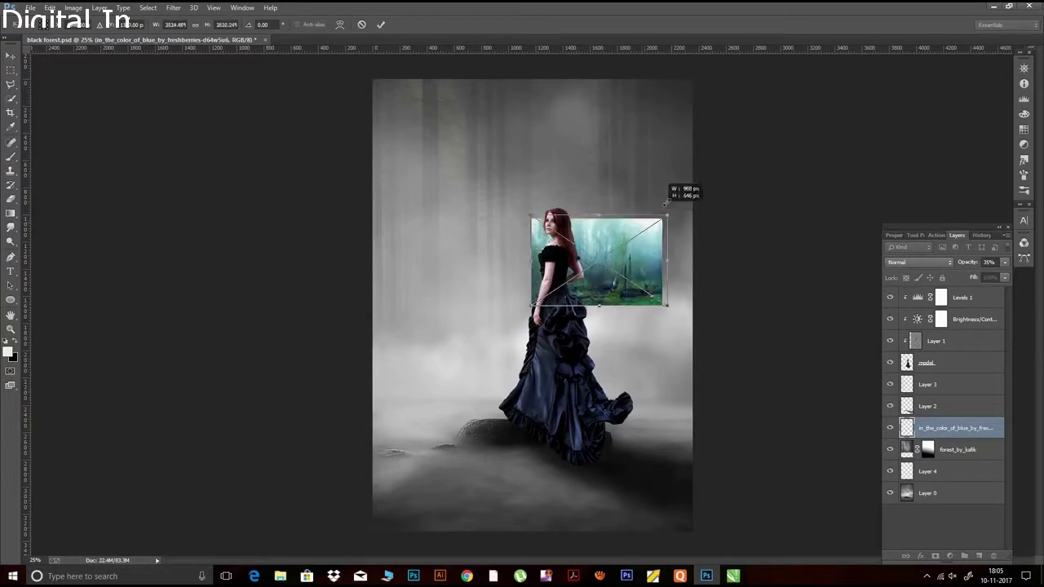
Resize the forest image to full width and stretch it up to the canvas top
mouse_move(635, 254)
left_mouse_down()
mouse_move(529, 237)
mouse_move(464, 127)
left_mouse_up()
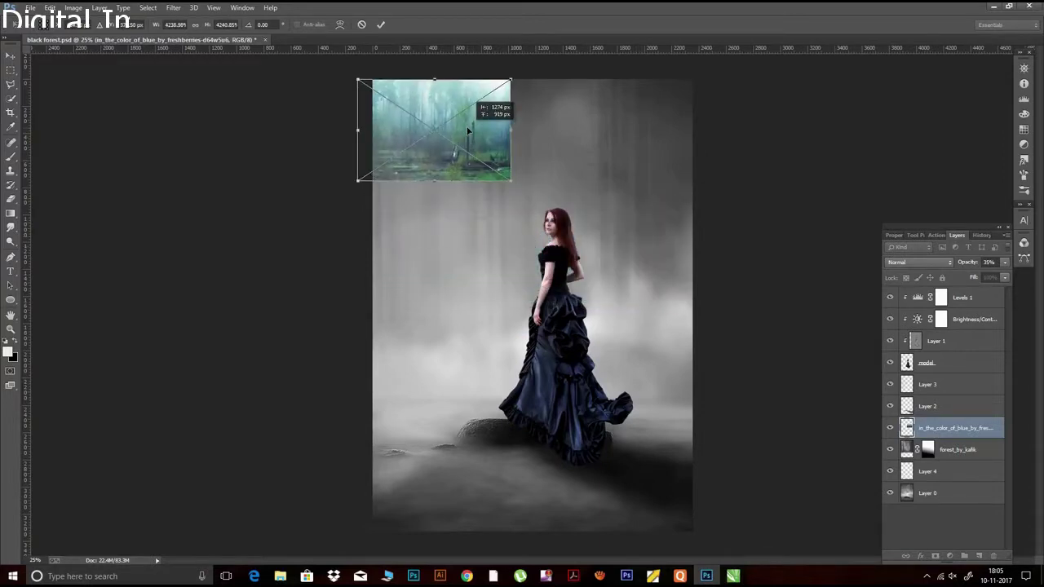
left_click_drag(517, 180, 743, 330)
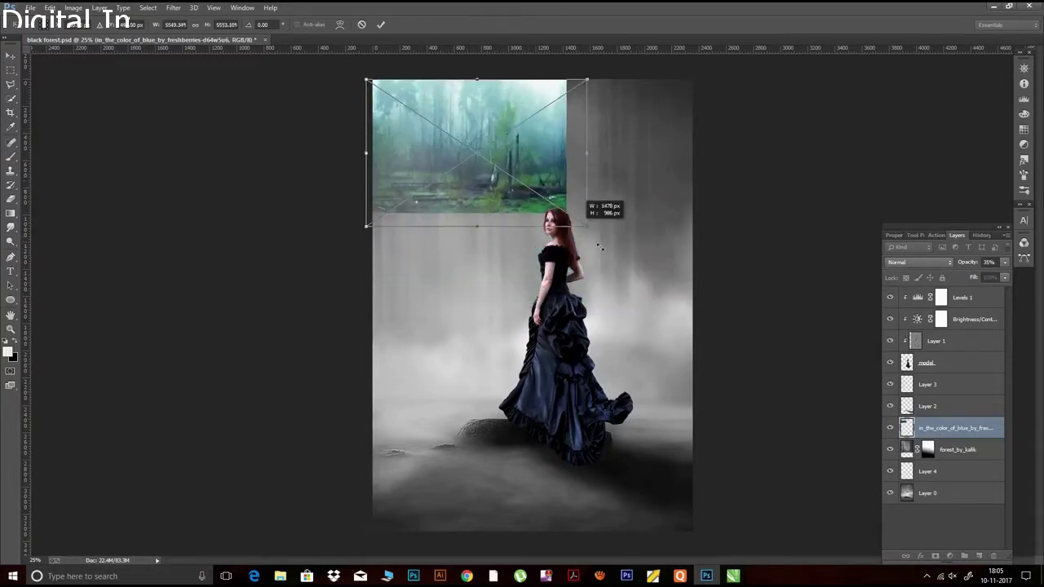
left_click_drag(656, 286, 655, 356)
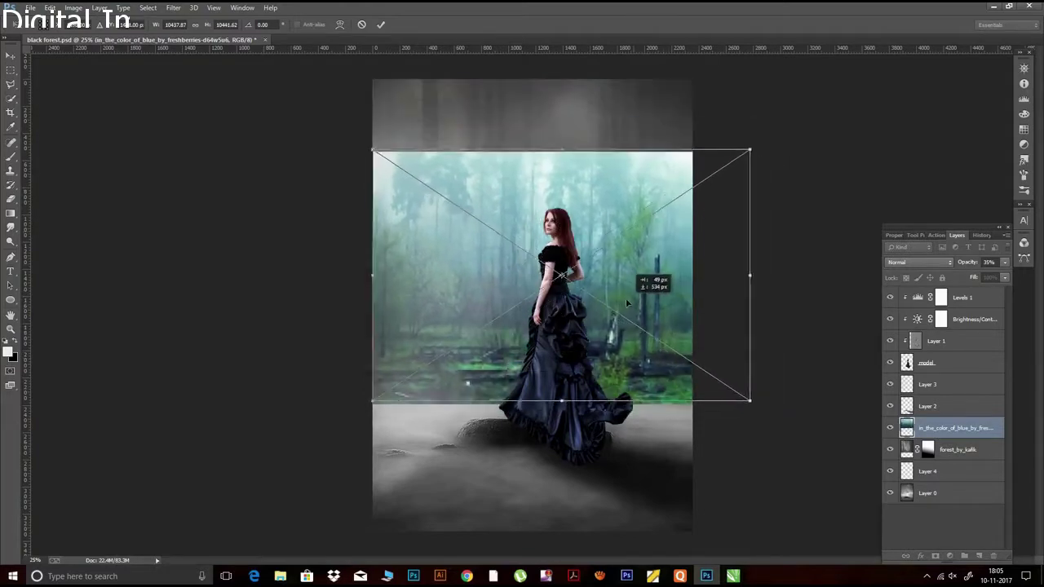
left_click_drag(555, 150, 555, 79)
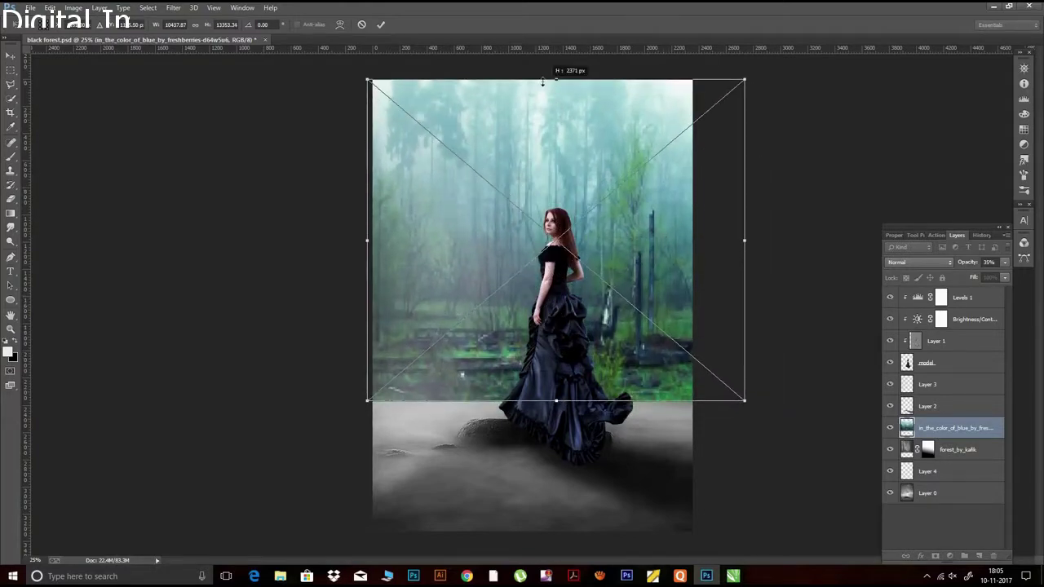
left_click(380, 23)
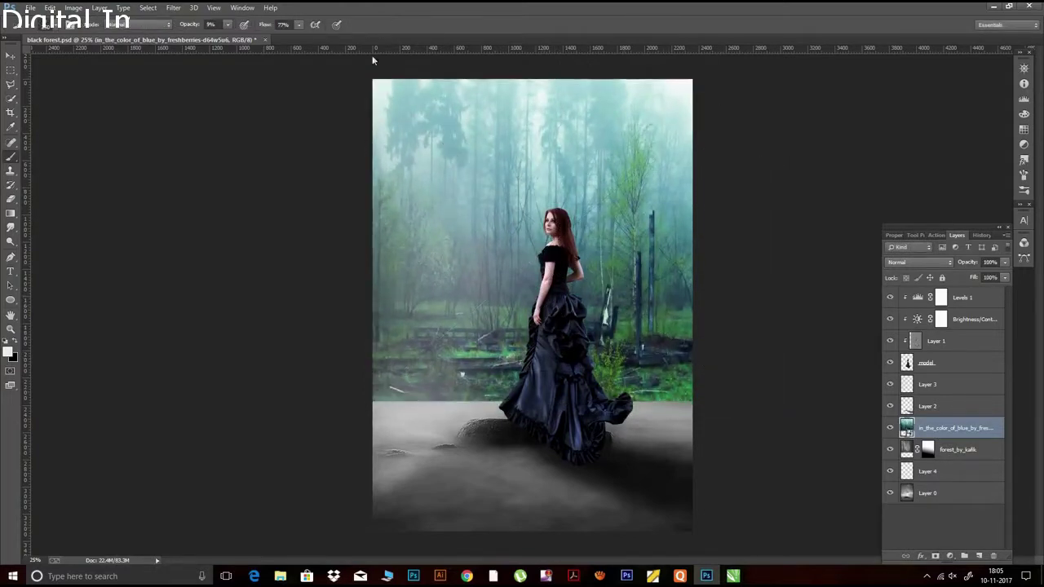
left_click(932, 262)
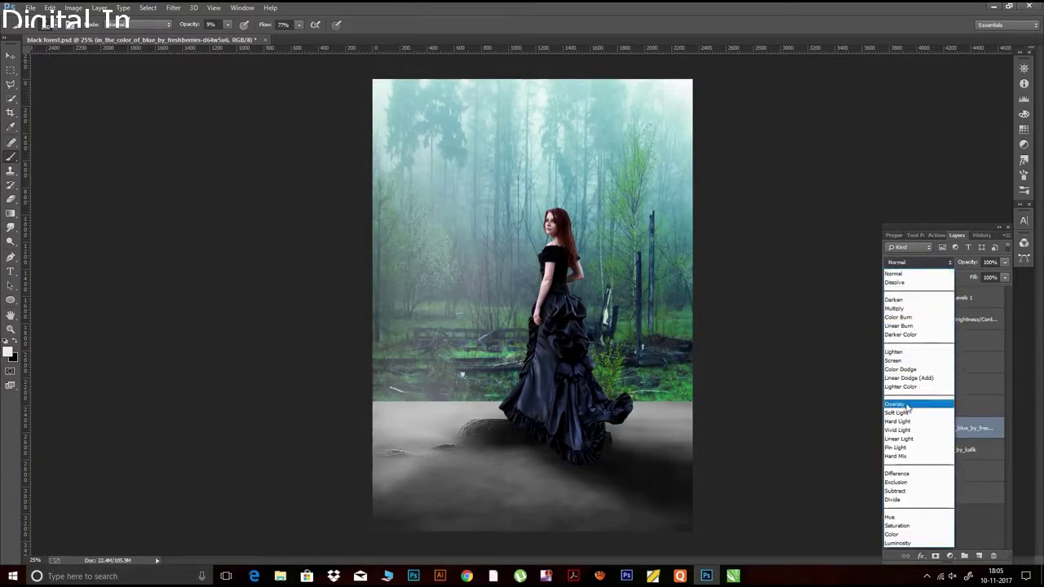
Blend the forest layer in Soft Light at 53% opacity and rasterize it
left_click(904, 414)
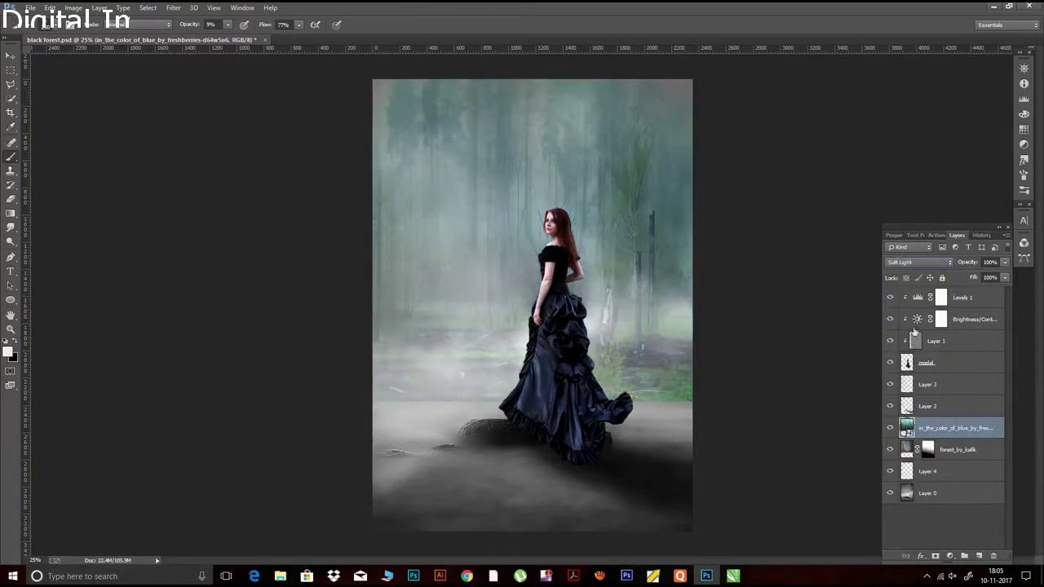
left_click_drag(965, 262, 958, 265)
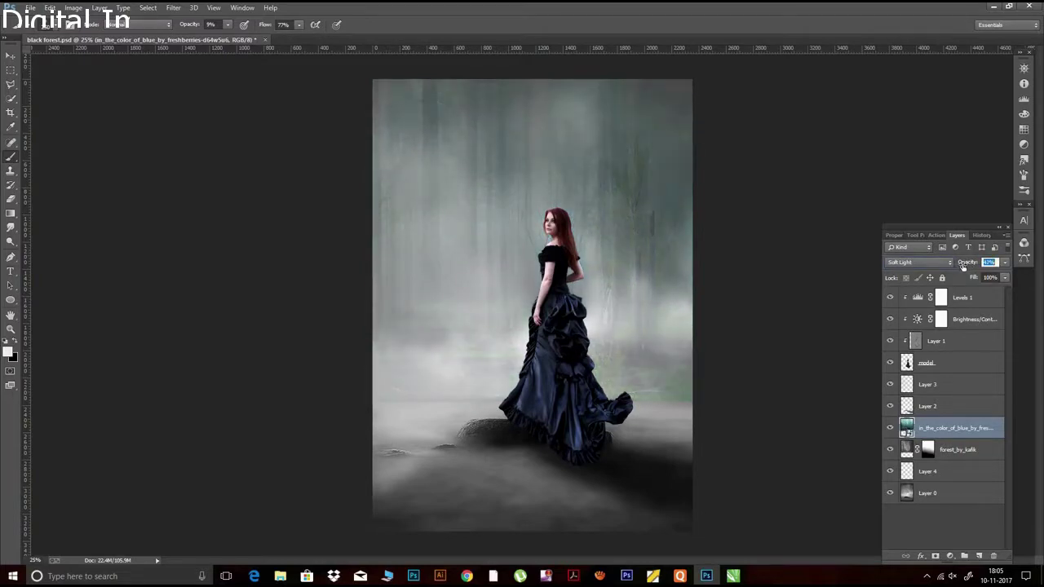
left_click_drag(968, 267, 967, 272)
right_click(931, 429)
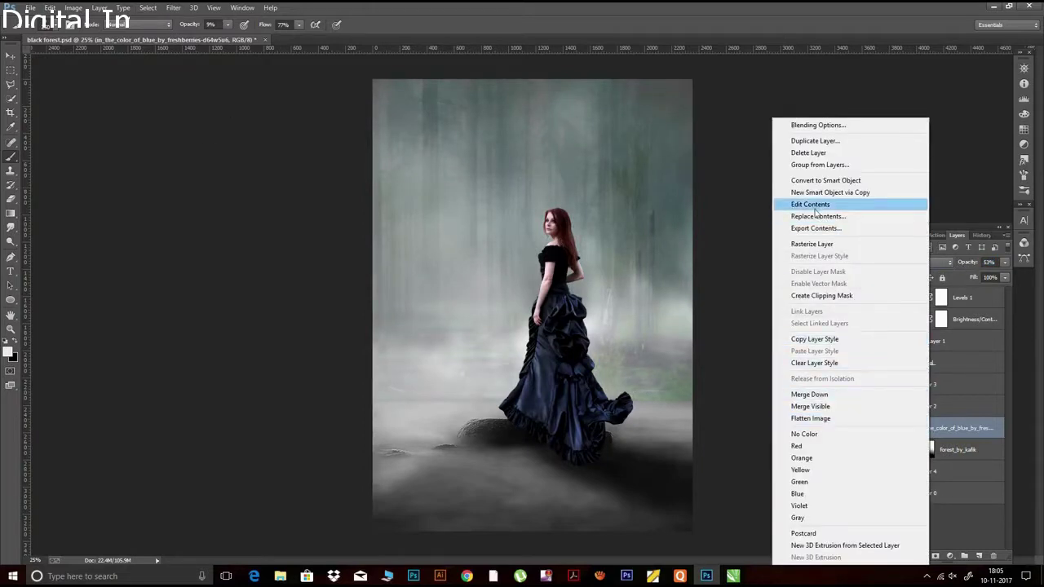
left_click(812, 245)
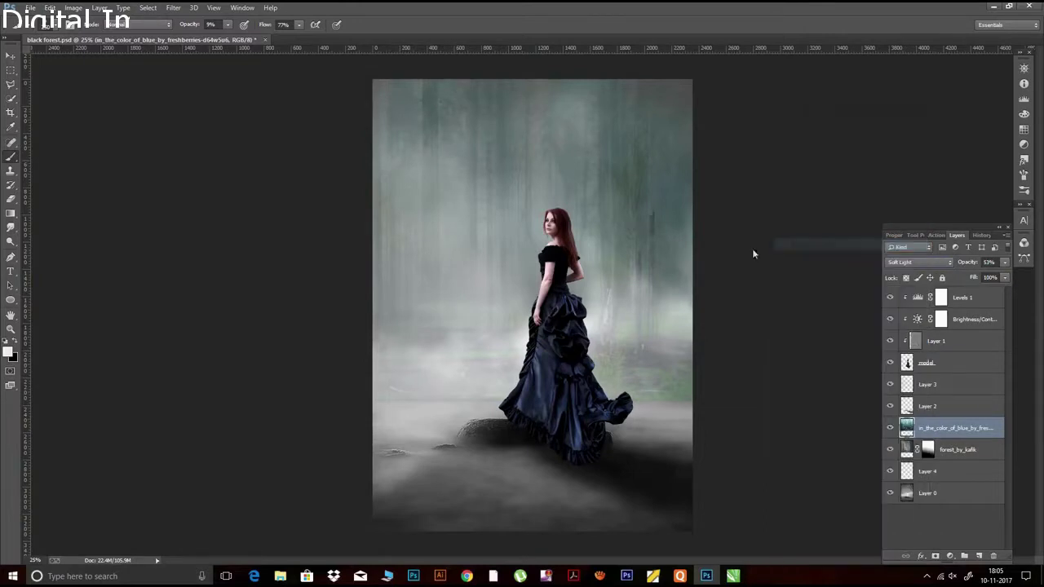
left_click(73, 8)
mouse_move(89, 35)
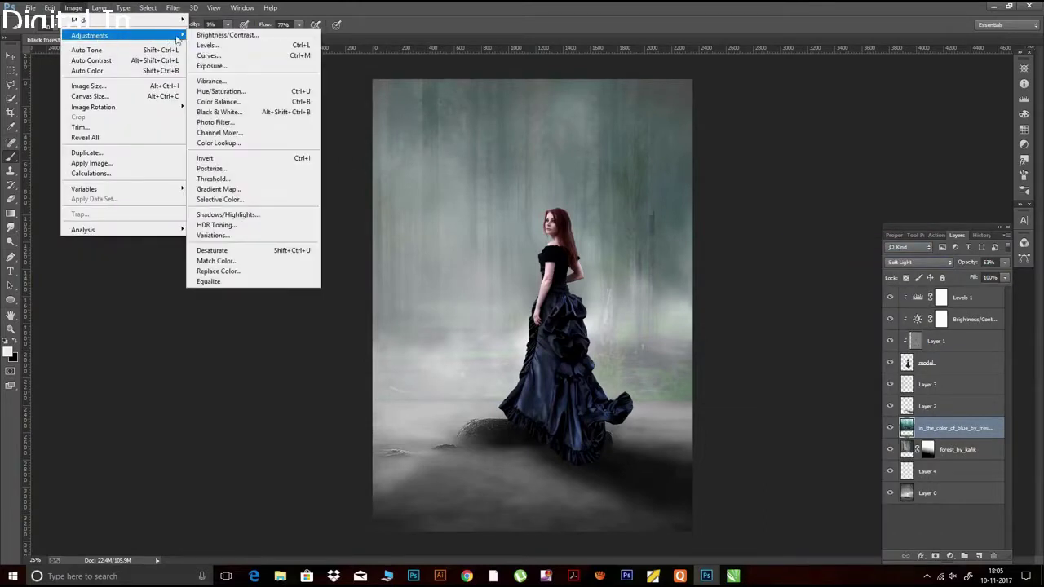
Convert the forest layer to default Black & White and add a layer mask to it
left_click(240, 112)
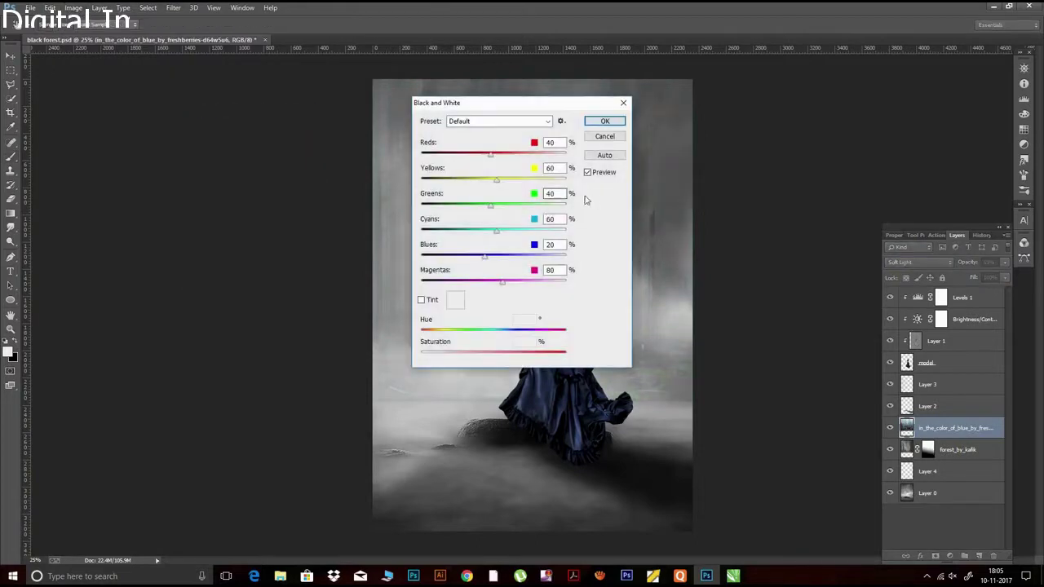
left_click(601, 121)
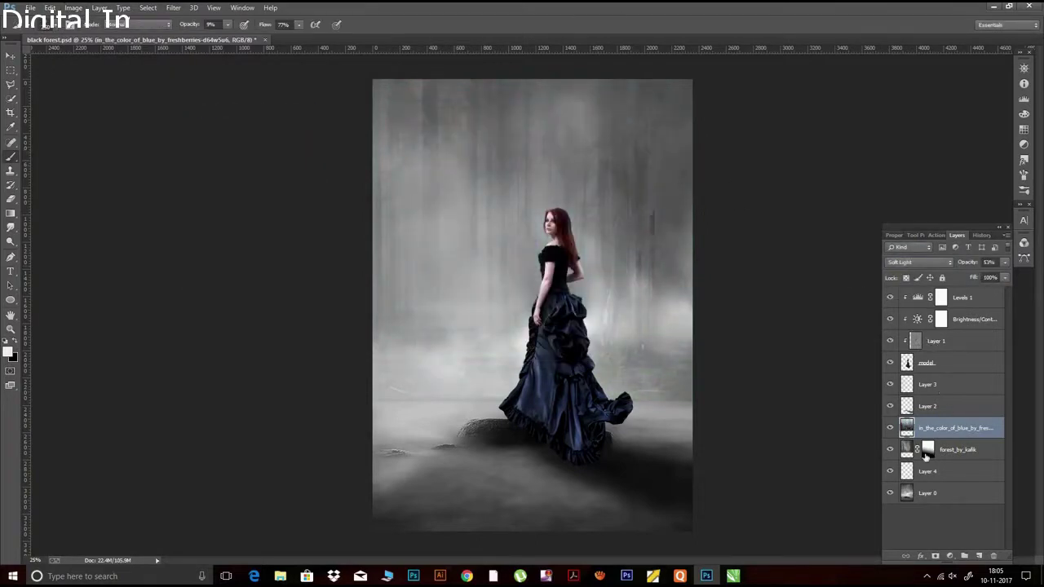
left_click(936, 556)
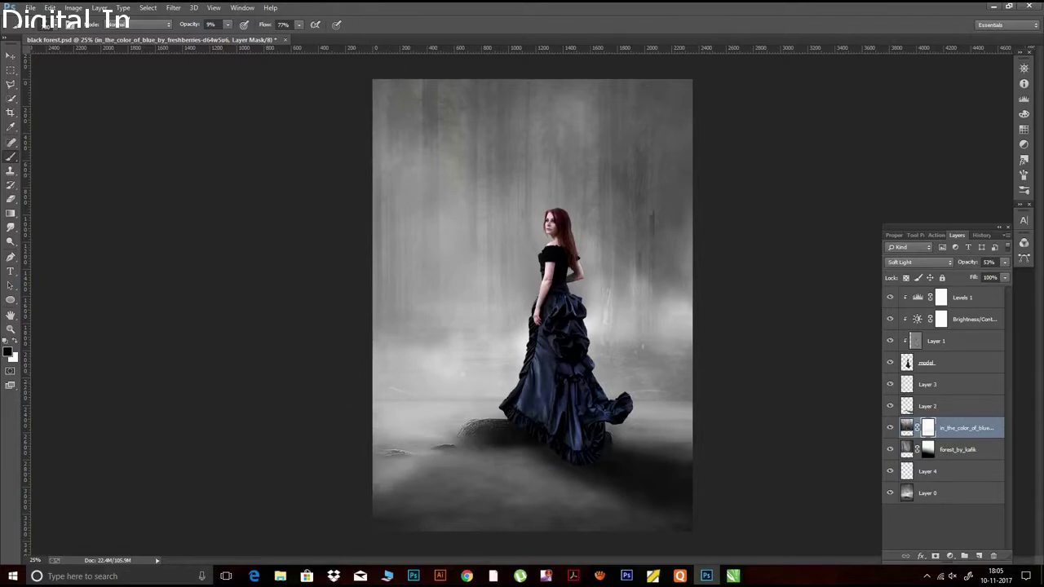
Set brush opacity to about 20%, then flip the forest texture horizontally with Free Transform
left_click_drag(189, 27, 224, 28)
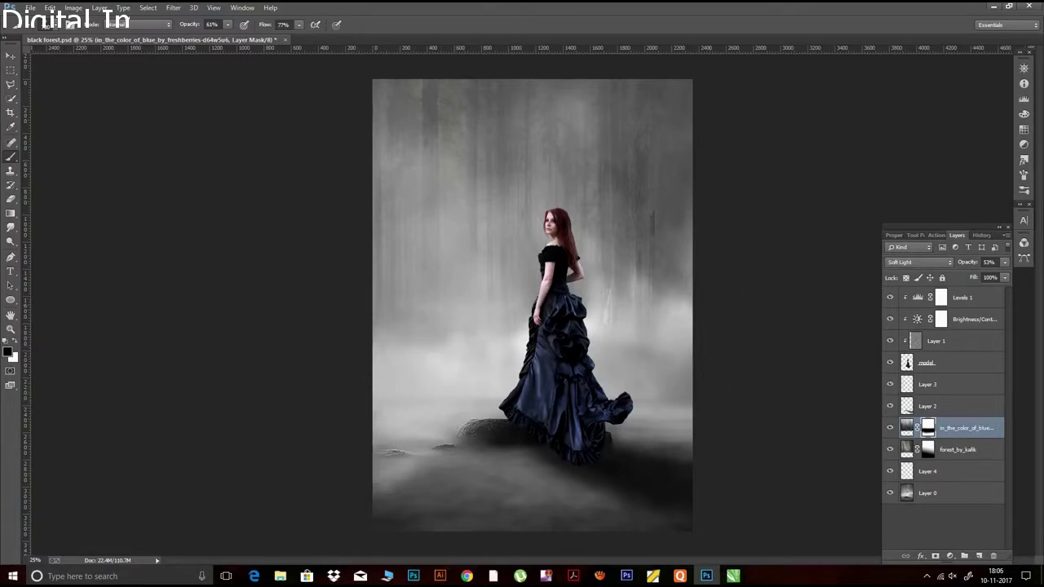
key("ctrl+t")
right_click(618, 266)
left_click(690, 427)
Stretch the flipped texture across the full canvas width above the rock, and set its opacity to 74%
left_click_drag(617, 213, 622, 210)
left_click_drag(744, 76, 710, 238)
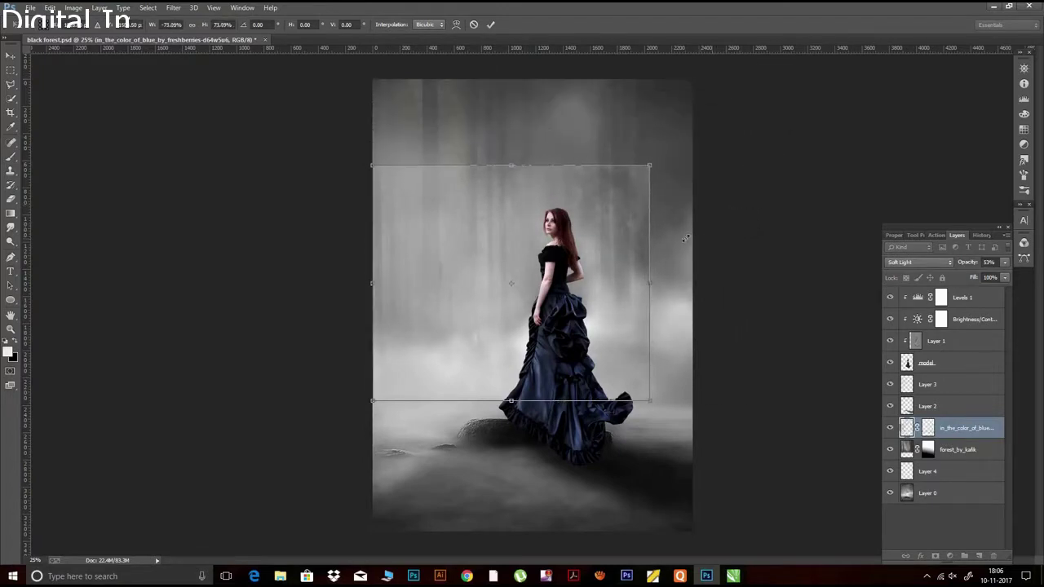
left_click_drag(648, 284, 693, 269)
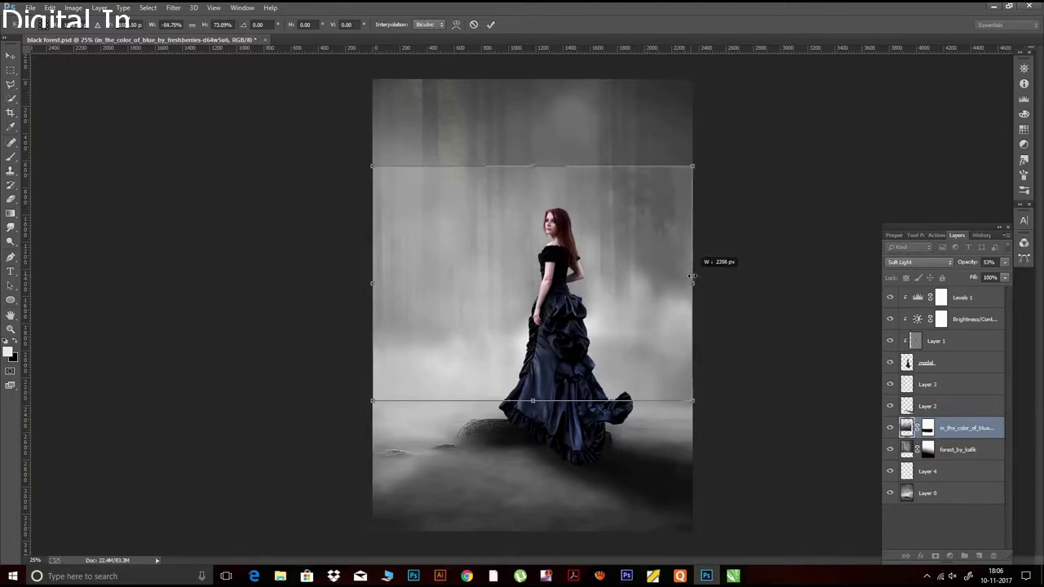
left_click_drag(535, 165, 535, 158)
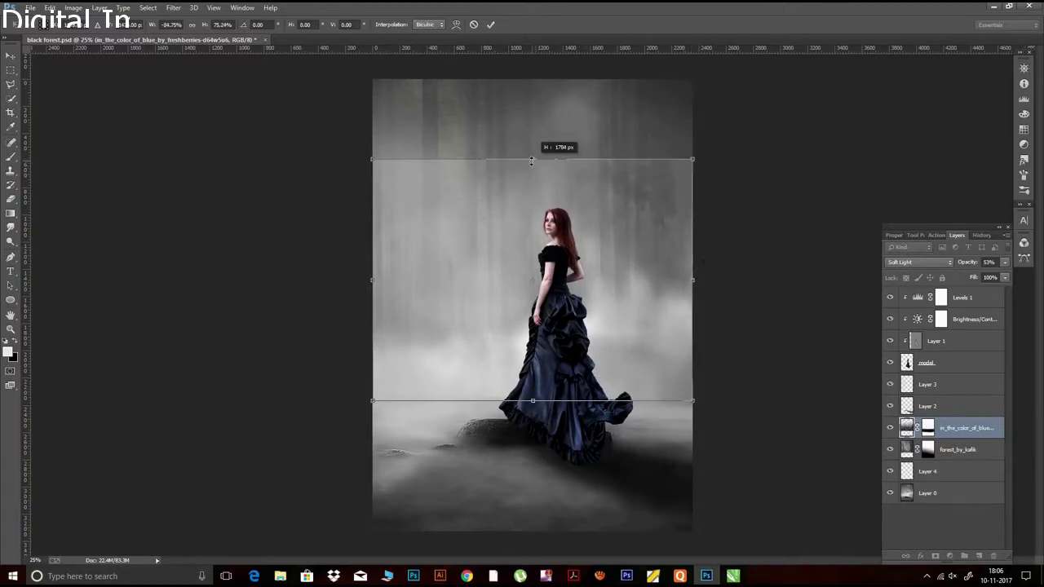
left_click(490, 24)
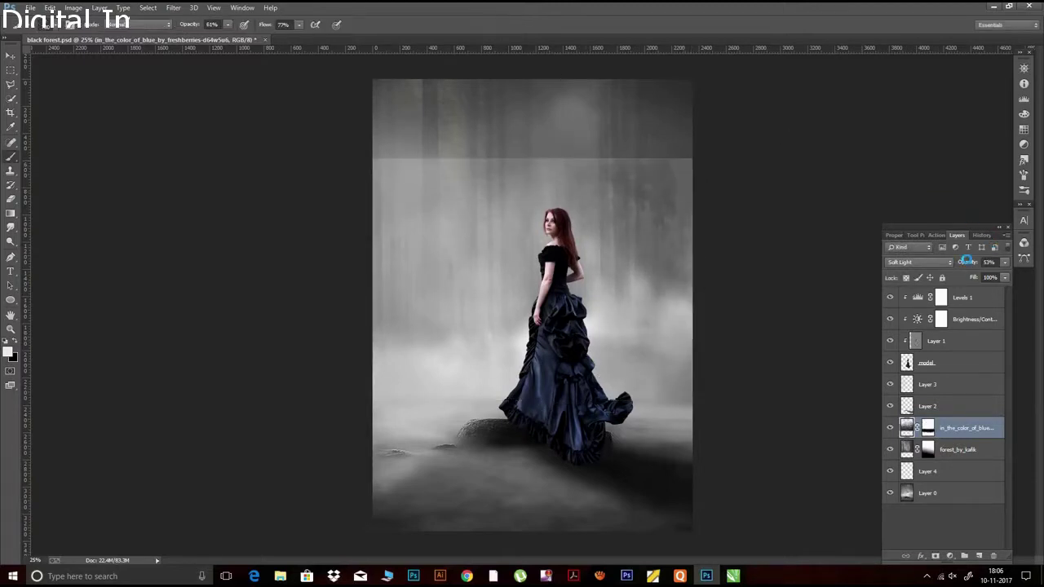
left_click_drag(966, 263, 991, 263)
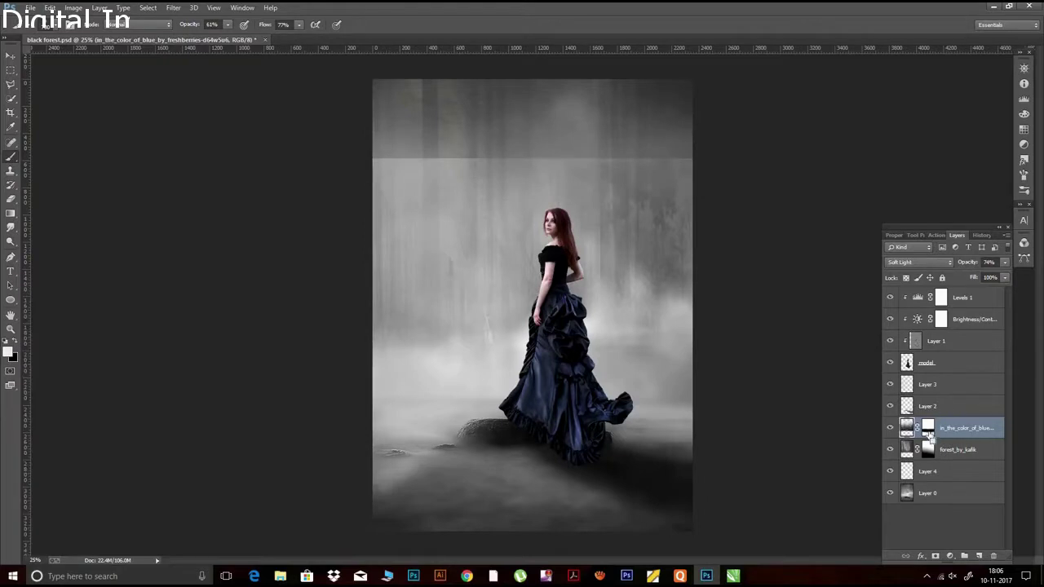
Test-paint the texture layer's mask over the upper band, then delete that texture layer
left_click(930, 429)
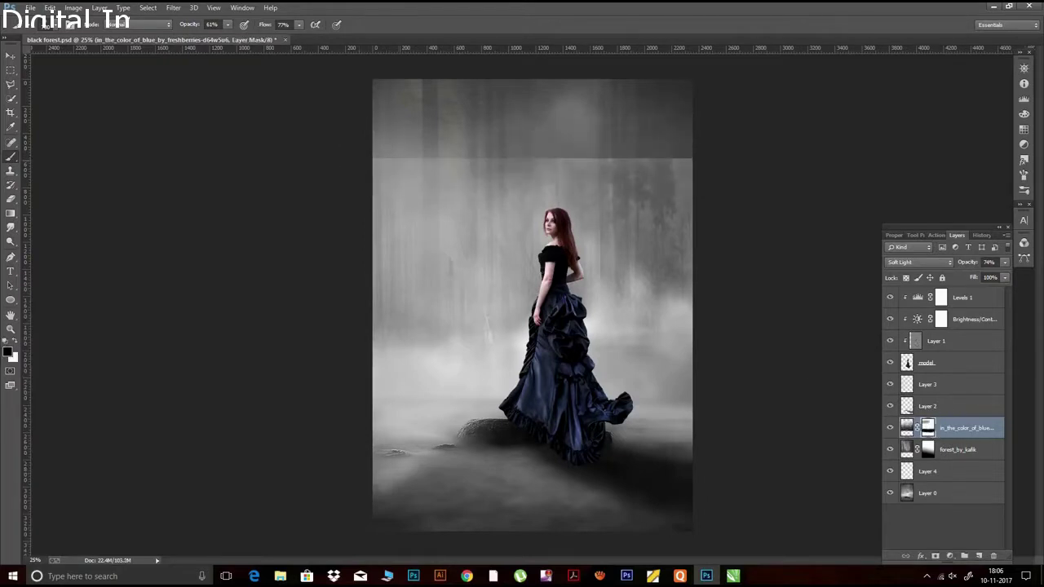
left_click_drag(431, 105, 543, 147)
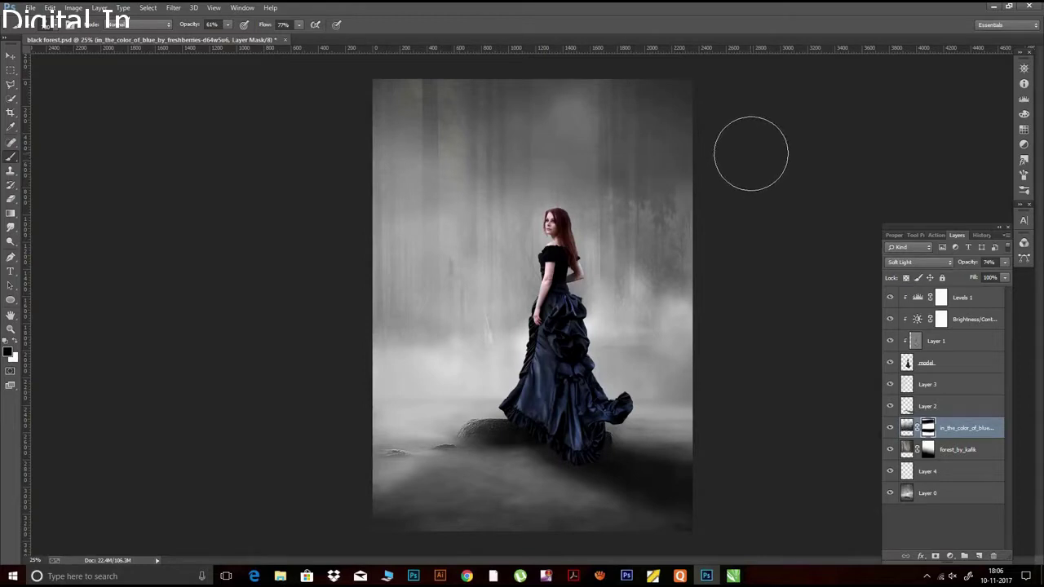
left_click_drag(968, 428, 990, 551)
key("x")
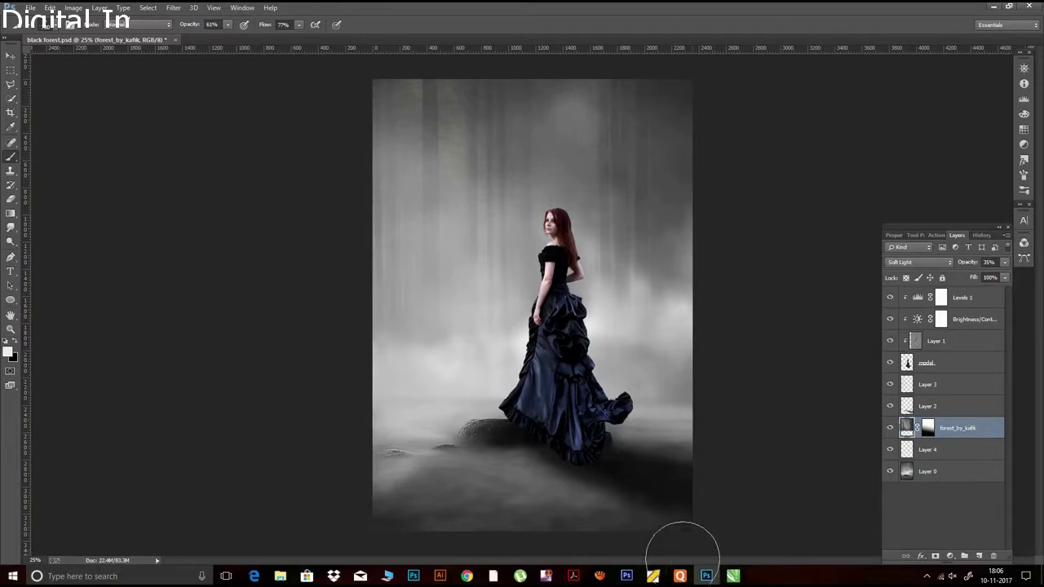
left_click(599, 576)
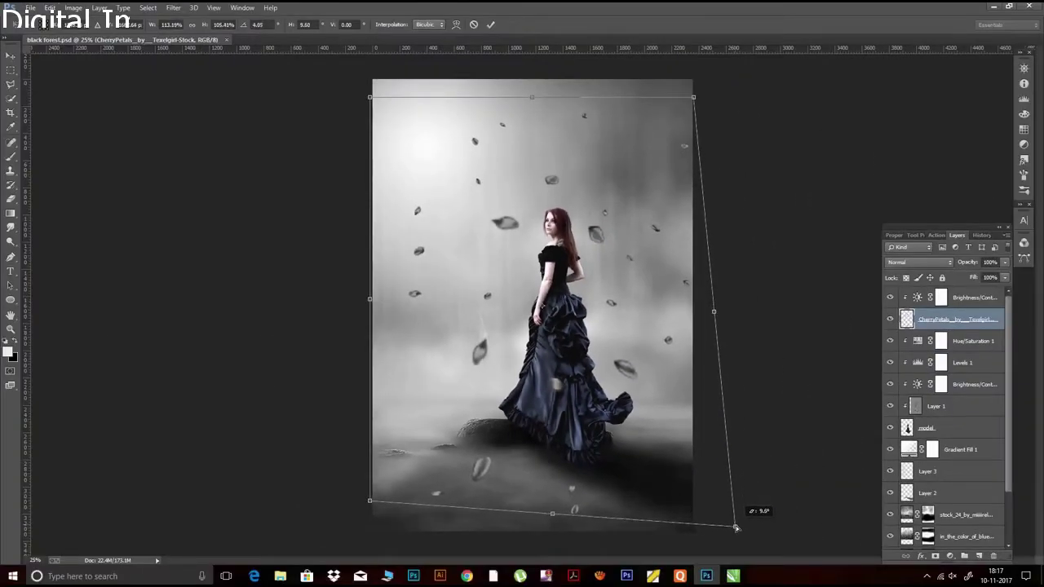
Skew the petals layer by moving its top-left, top-right and bottom-left corners, then commit
left_click_drag(736, 527, 735, 525)
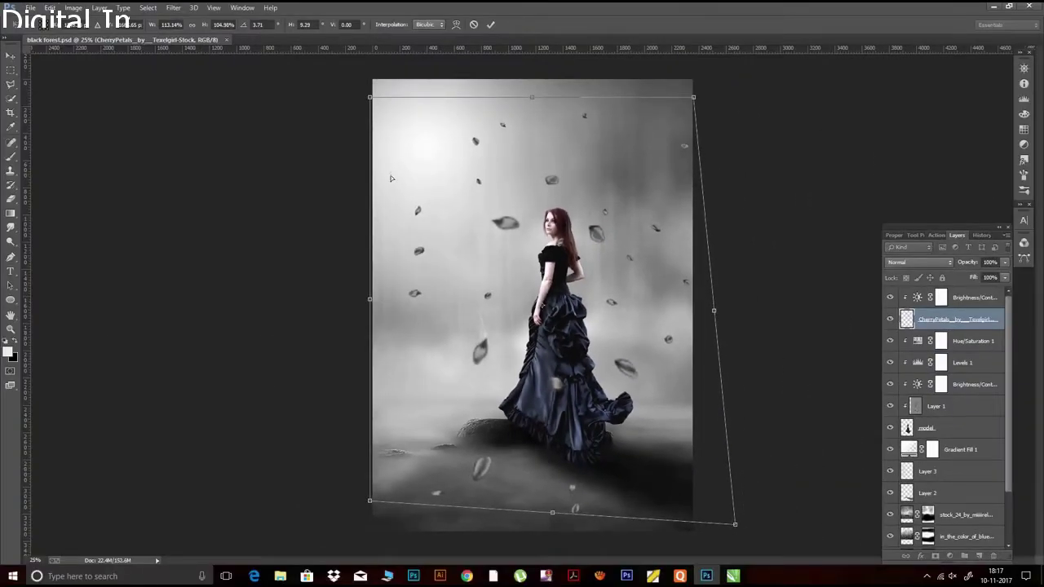
left_click_drag(371, 97, 358, 72)
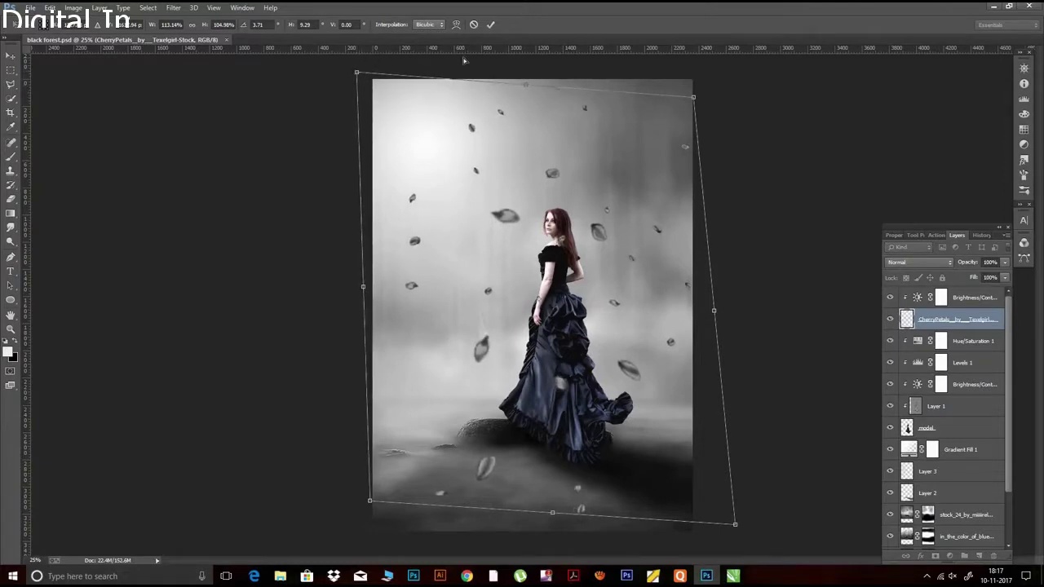
left_click_drag(692, 96, 680, 115)
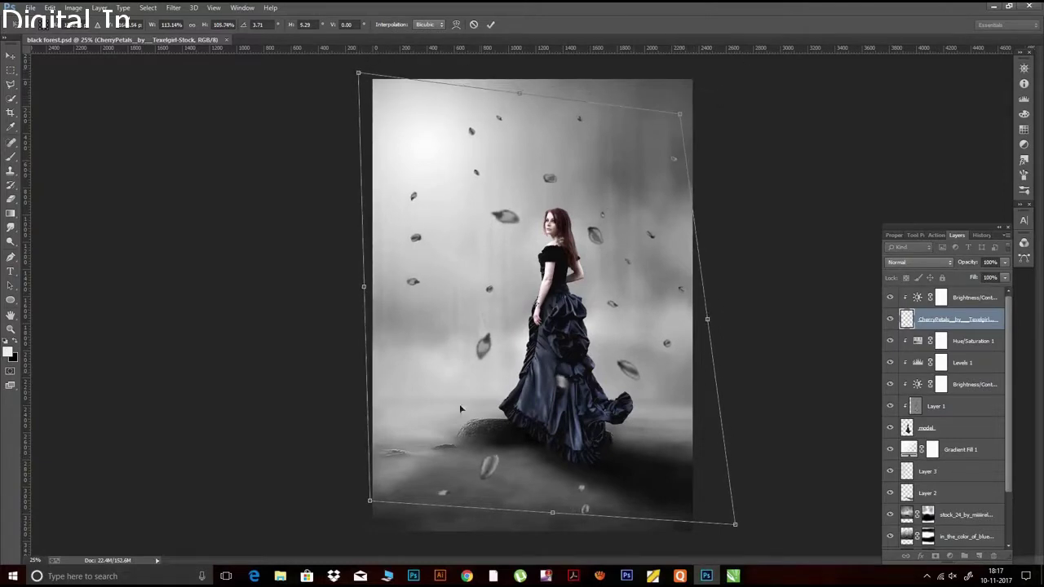
left_click_drag(369, 503, 377, 493)
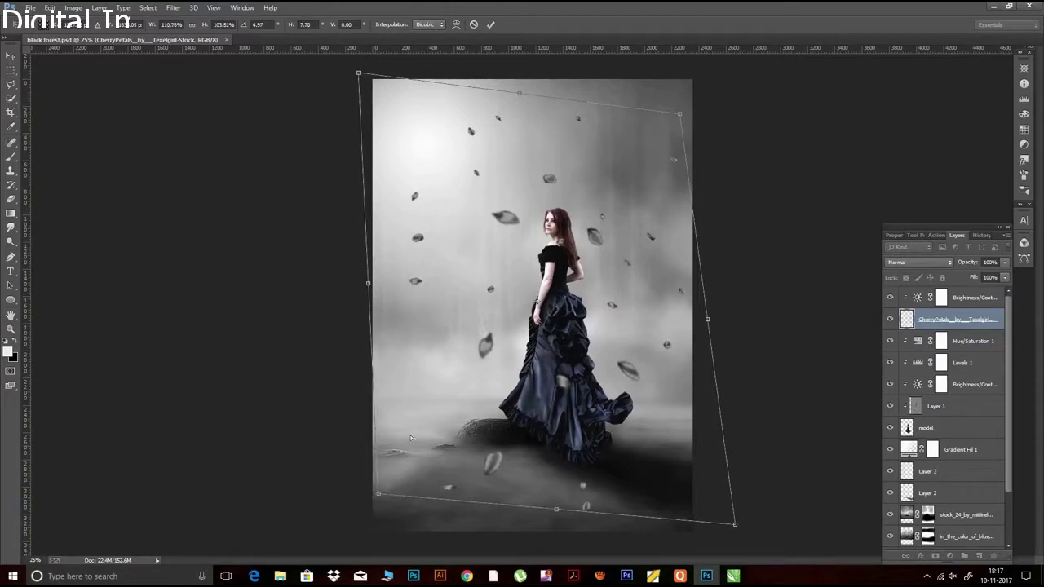
left_click(491, 25)
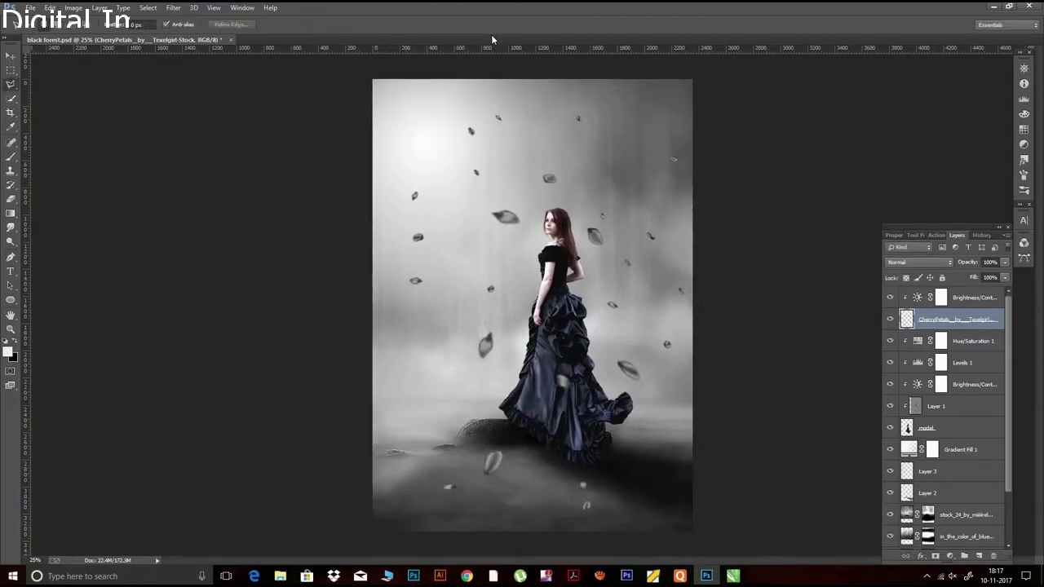
left_click(600, 576)
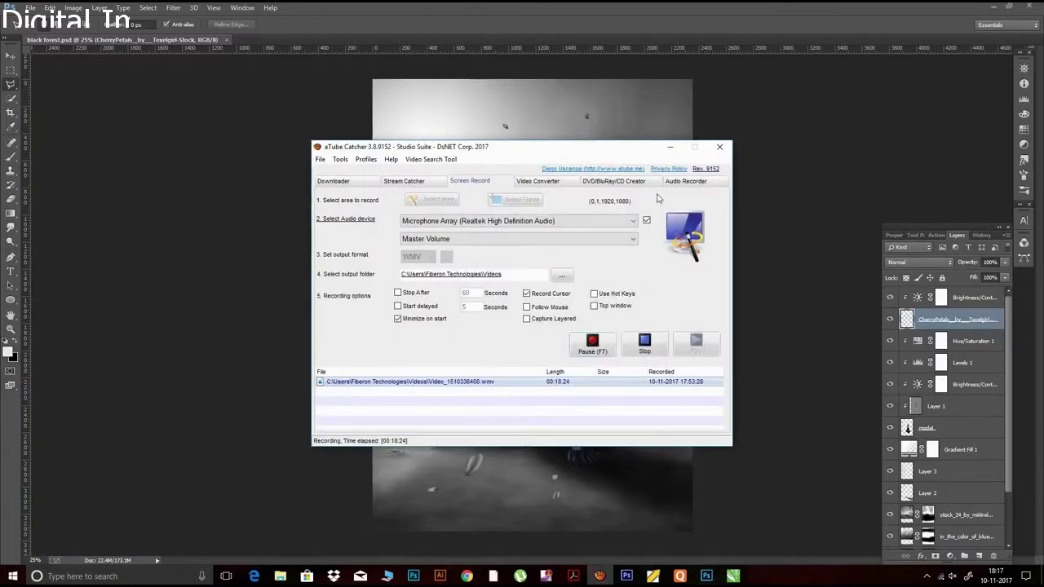
Compare the scene with and without the petals, then re-distort all four CherryPetals corners and commit
left_click(670, 147)
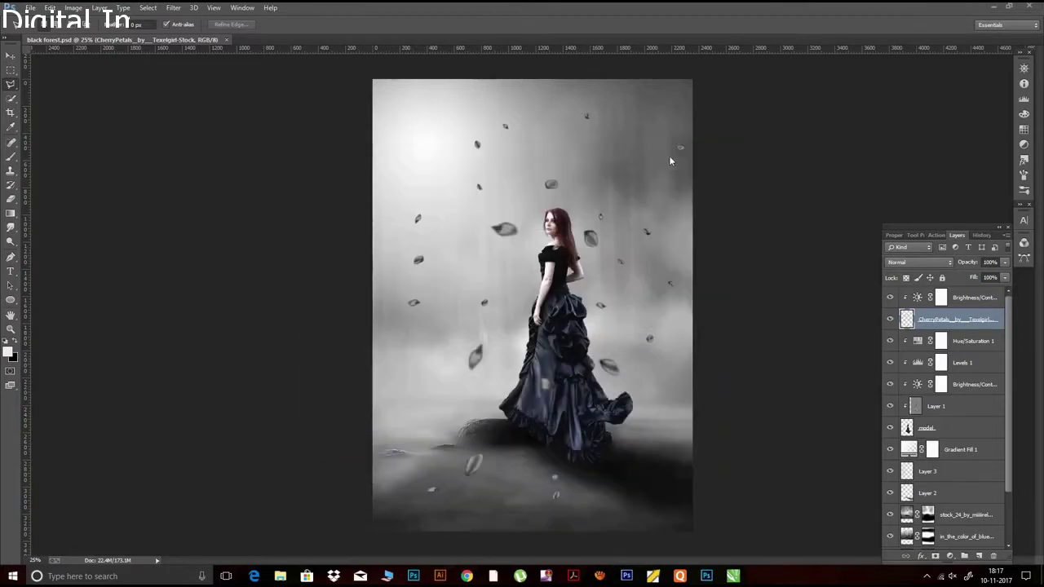
left_click(890, 319)
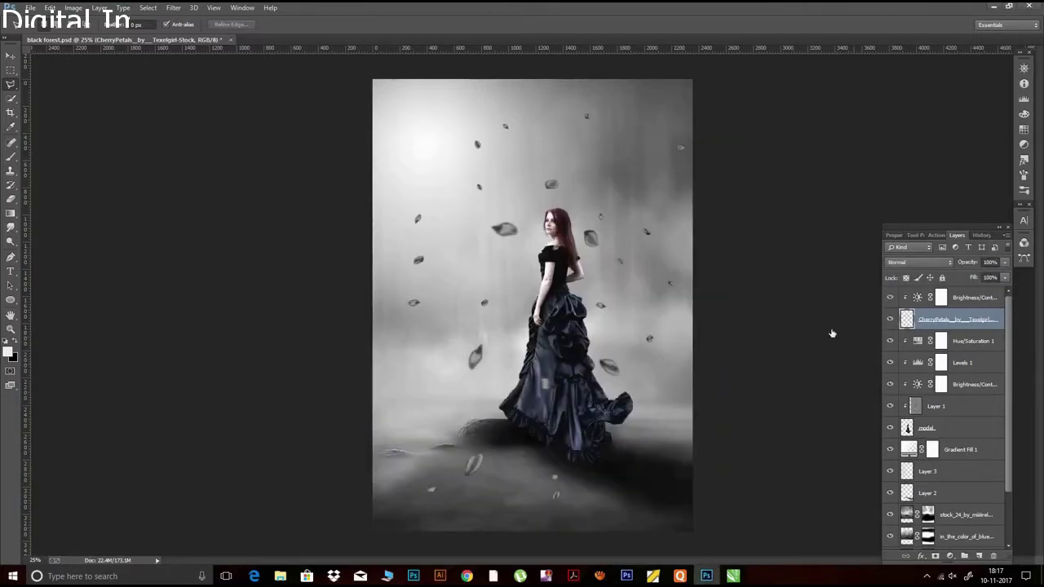
key("ctrl+t")
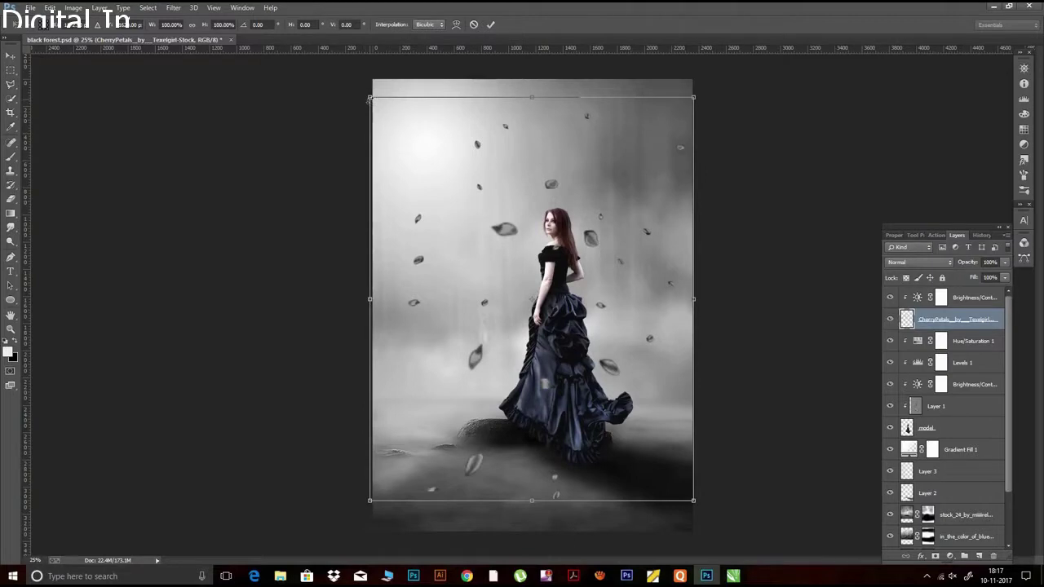
left_click_drag(371, 98, 350, 69)
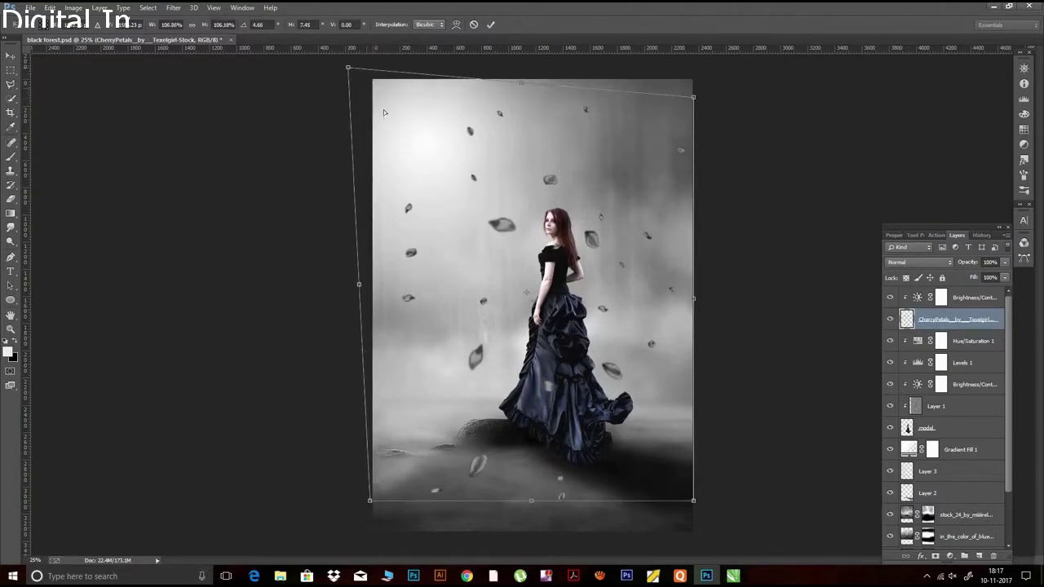
left_click_drag(695, 499, 740, 545)
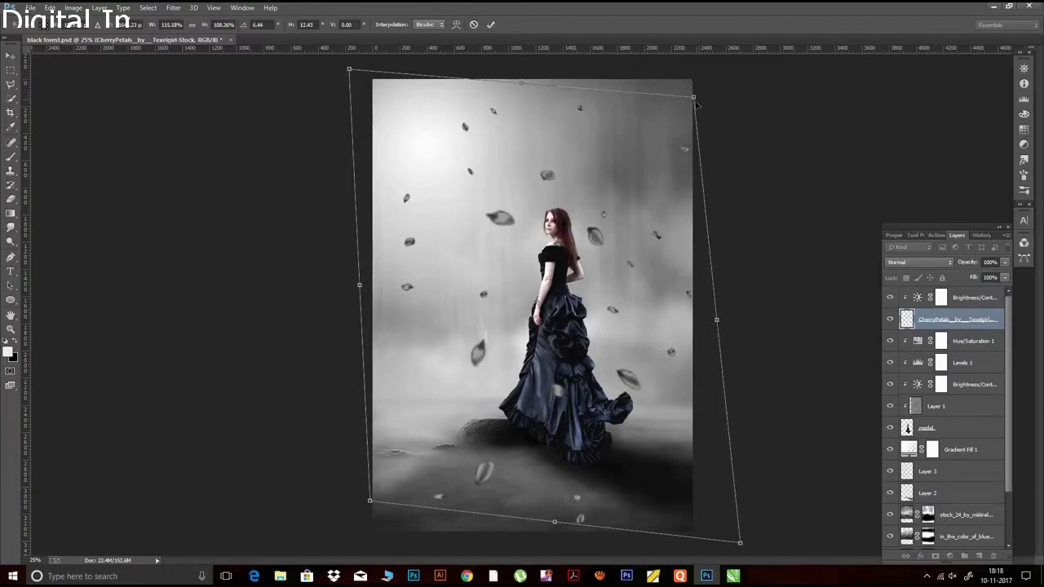
left_click_drag(694, 98, 677, 111)
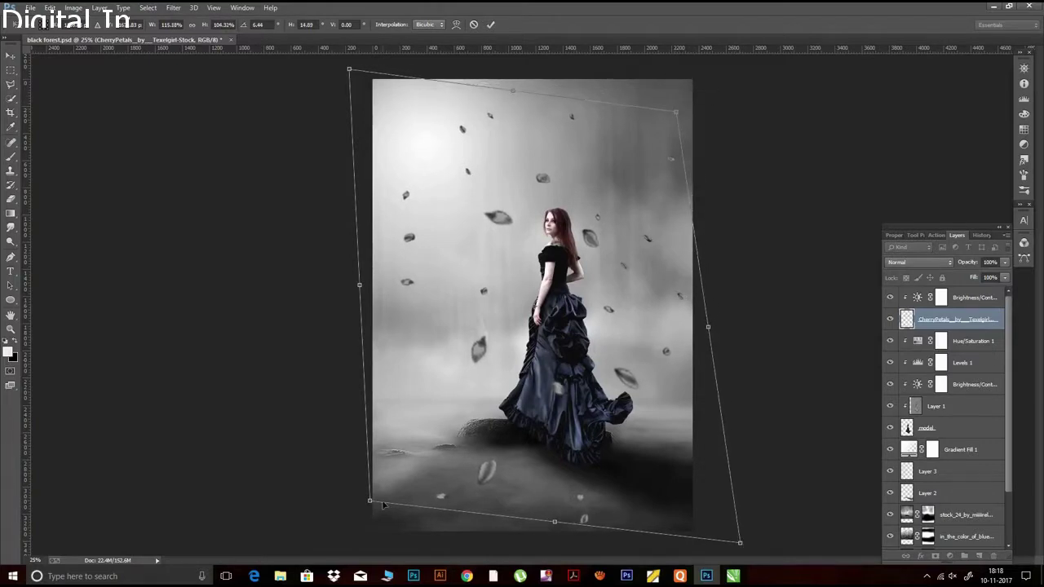
left_click_drag(370, 505, 381, 489)
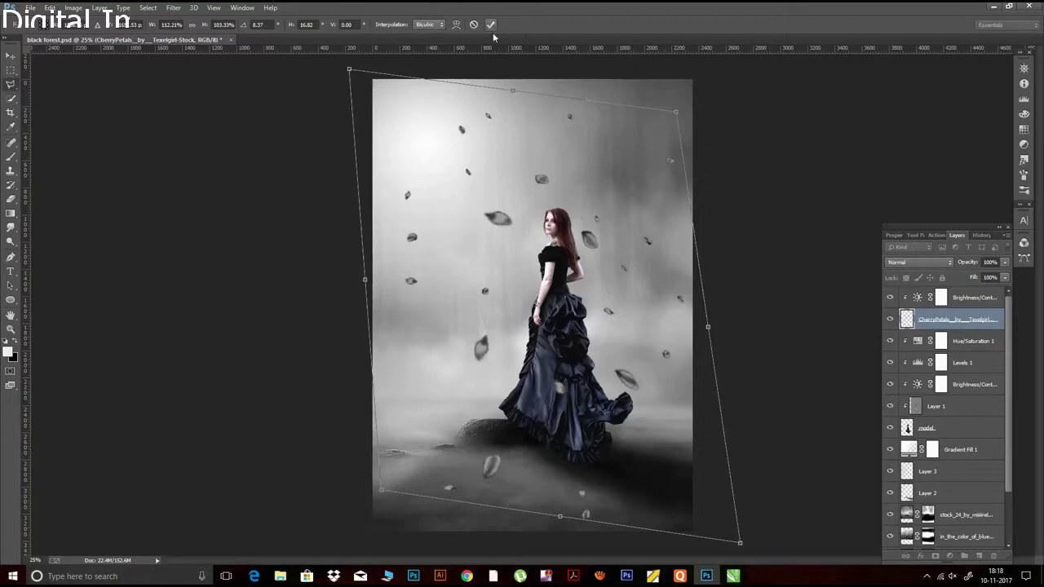
key("Return")
left_click(173, 7)
mouse_move(179, 138)
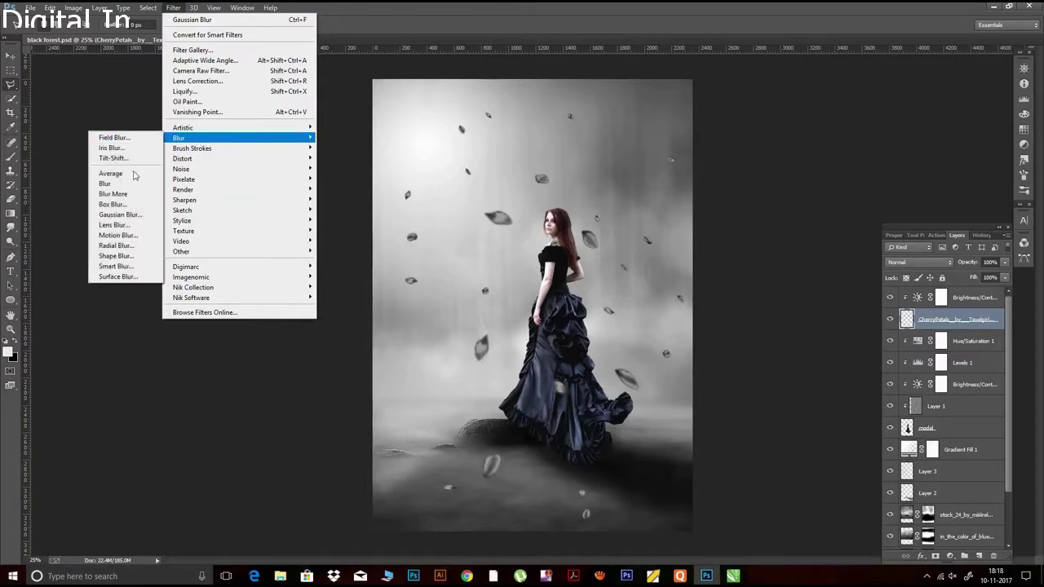
Apply a Motion Blur to the petals at a -53° angle and 24 pixels distance
left_click(135, 229)
type("-10")
left_click(843, 289)
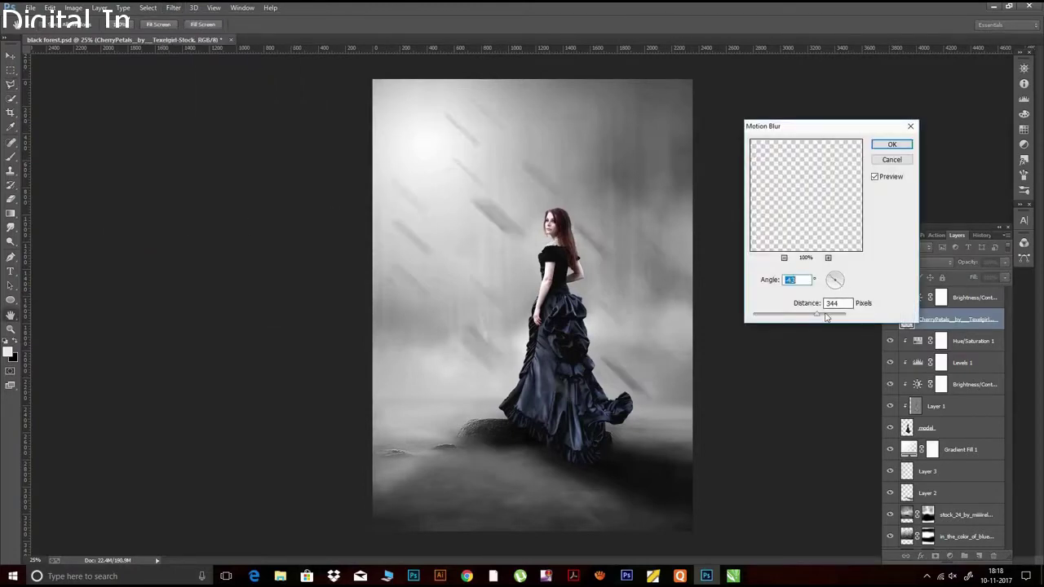
mouse_move(820, 318)
left_mouse_down()
mouse_move(778, 329)
mouse_move(764, 317)
left_mouse_up()
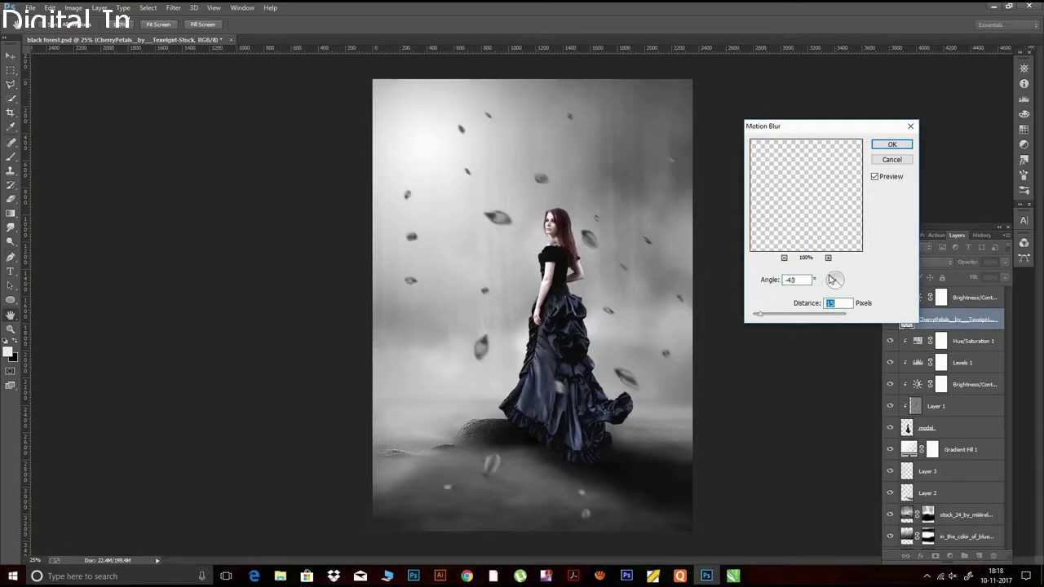
left_click_drag(832, 280, 833, 280)
left_click_drag(763, 317, 765, 319)
left_click(891, 144)
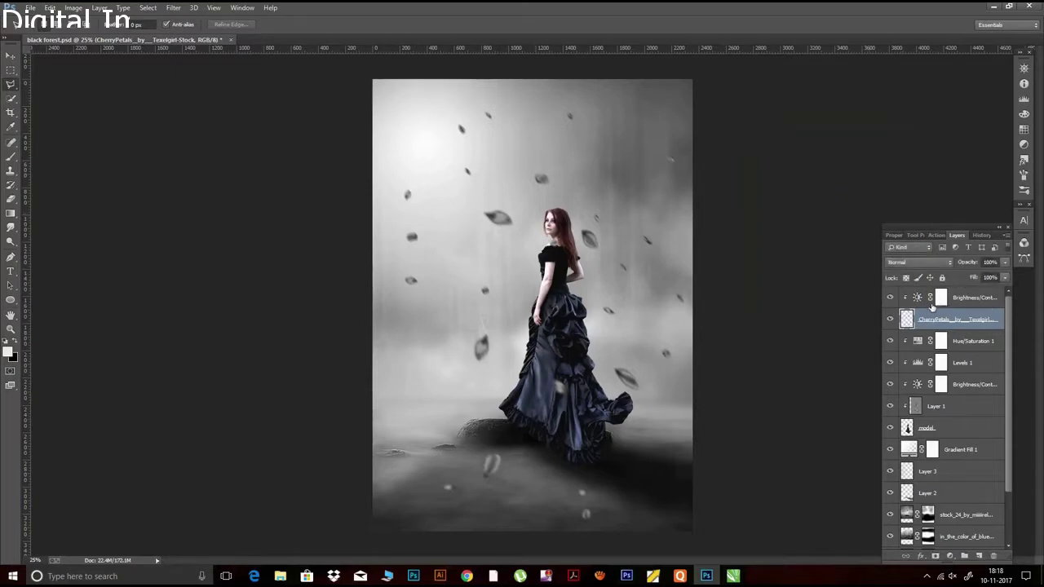
left_click(920, 300)
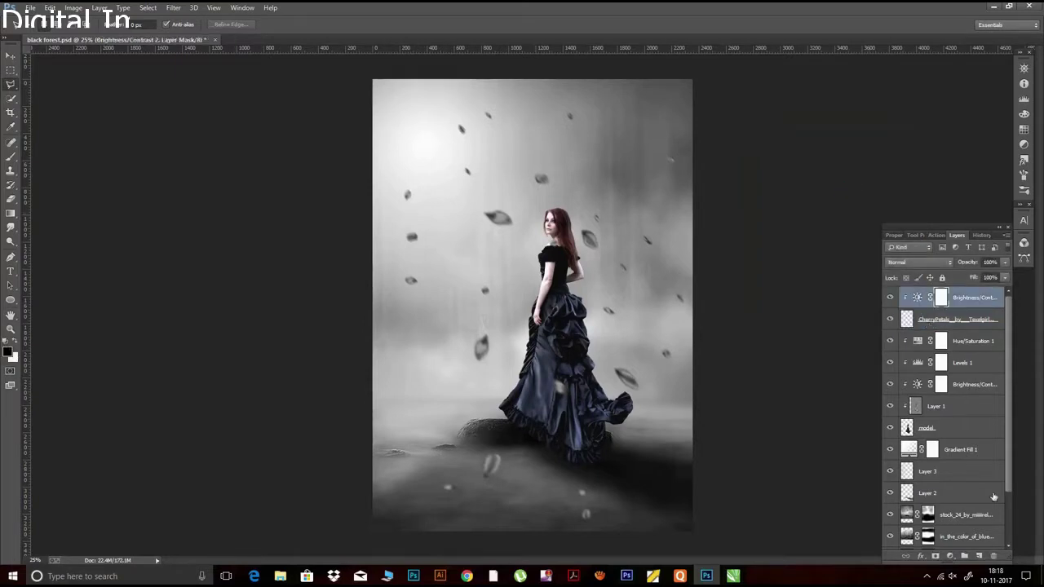
Add a Levels adjustment above the petals with white point 204 and midtones 1.10
left_click(950, 556)
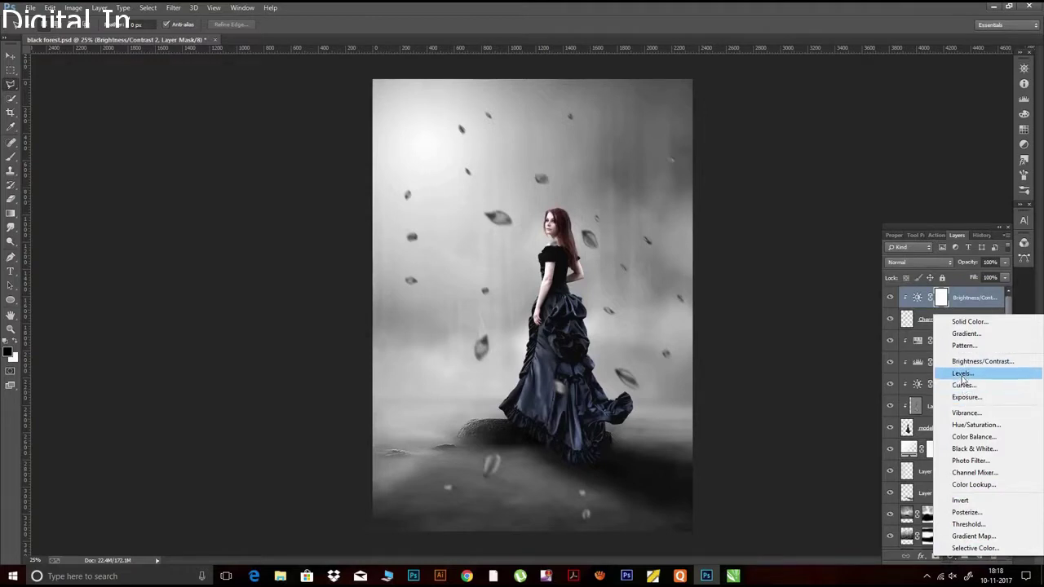
left_click(963, 373)
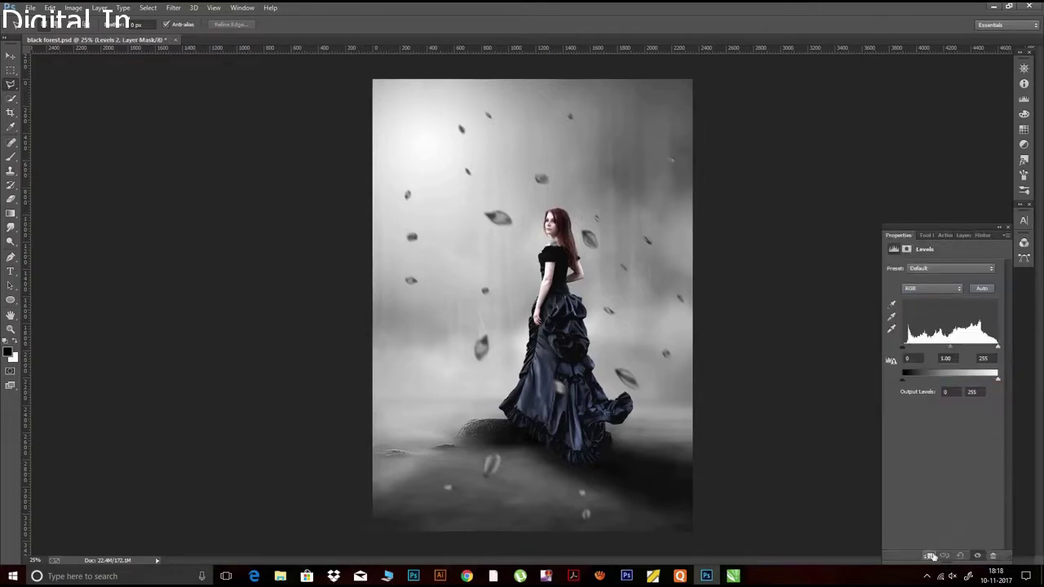
left_click_drag(997, 348, 947, 350)
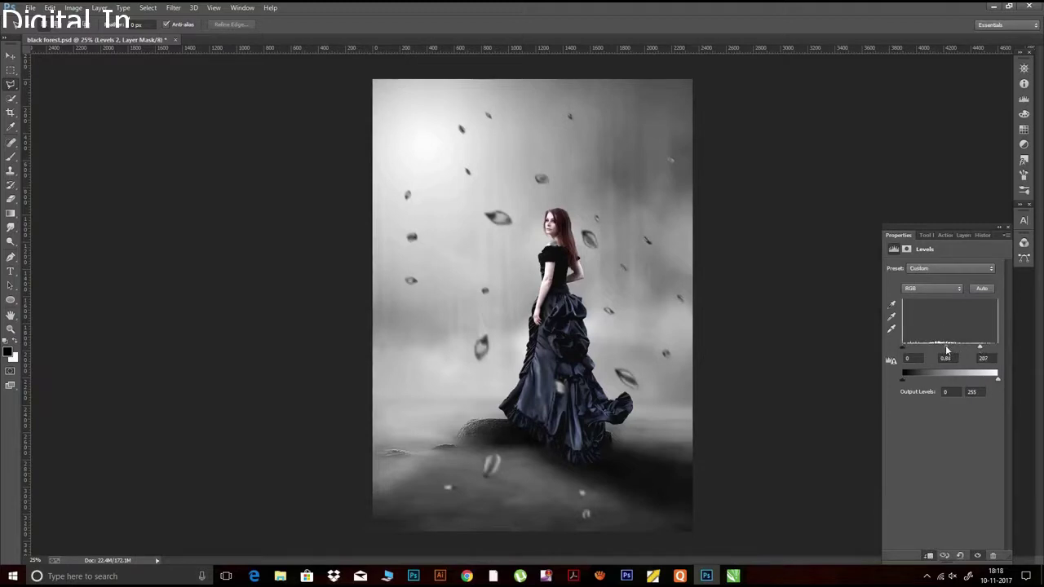
left_click_drag(946, 351, 919, 349)
left_click(971, 235)
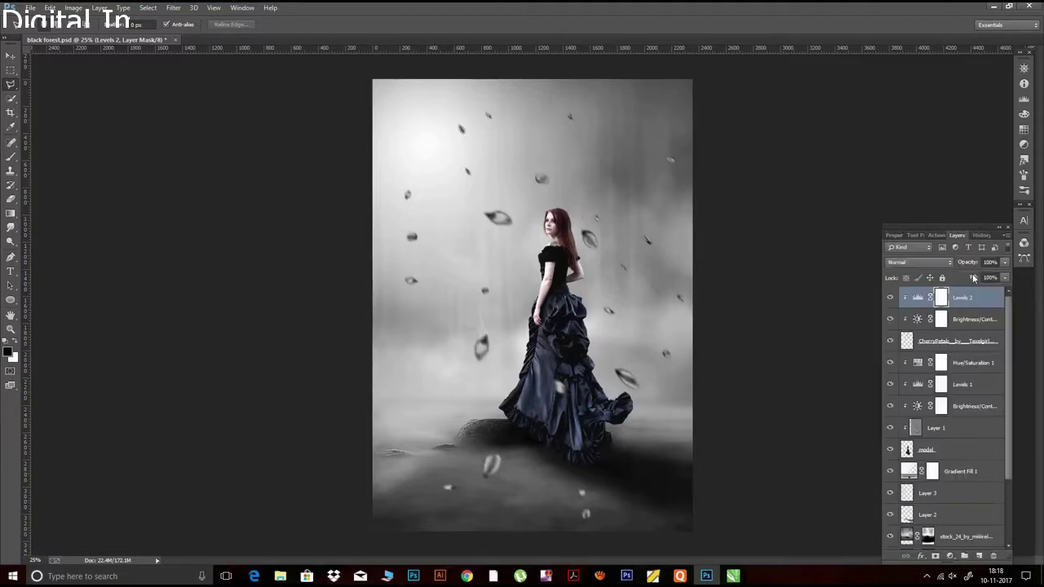
Add a clipped Color Balance layer with midtones -19, -5, +15, then save the document
left_click(950, 557)
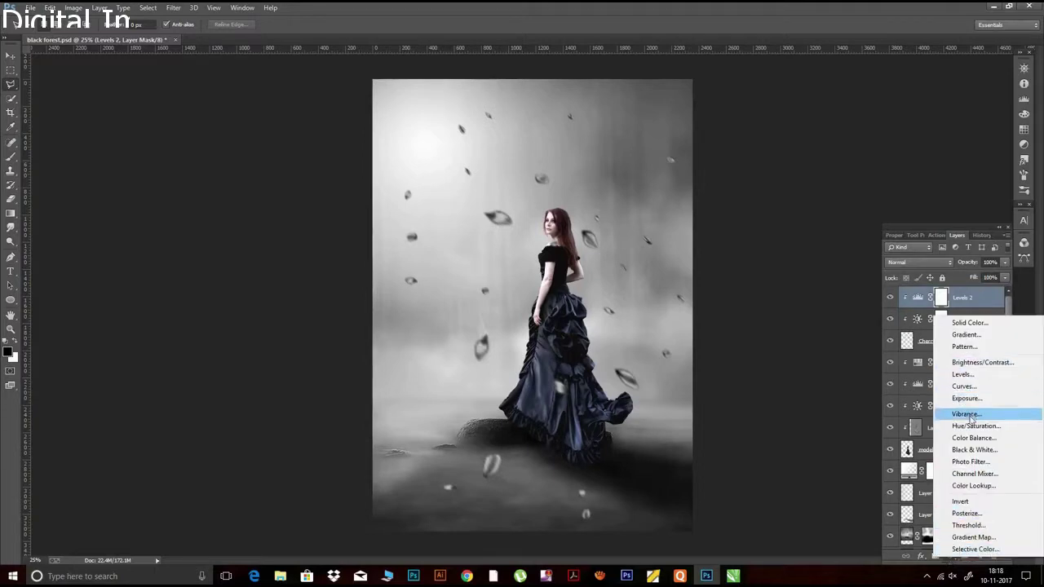
left_click(974, 438)
left_click(930, 557)
left_click_drag(930, 335, 935, 334)
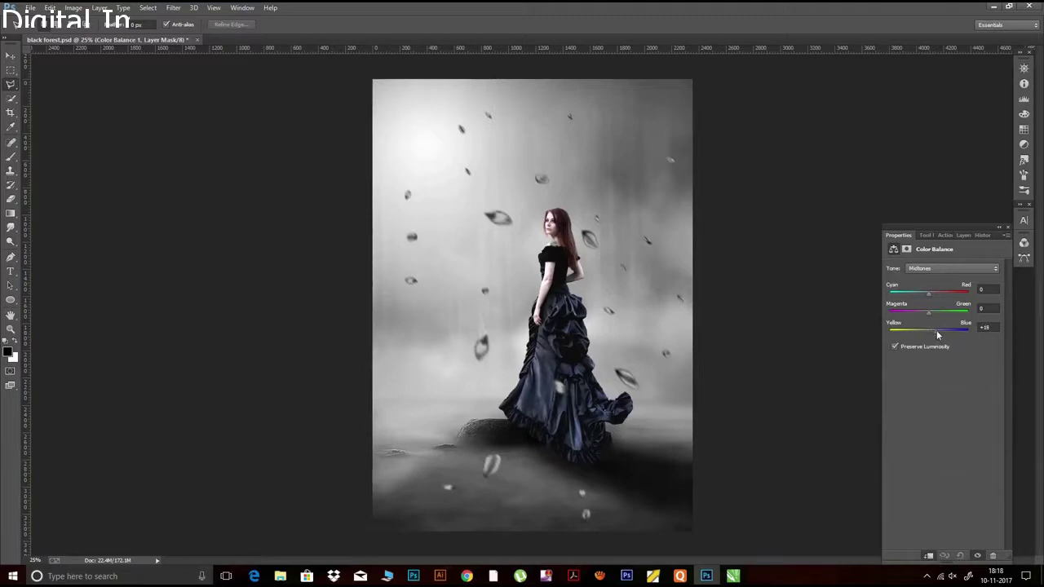
left_click_drag(920, 294, 937, 314)
left_click(963, 236)
key("ctrl+s")
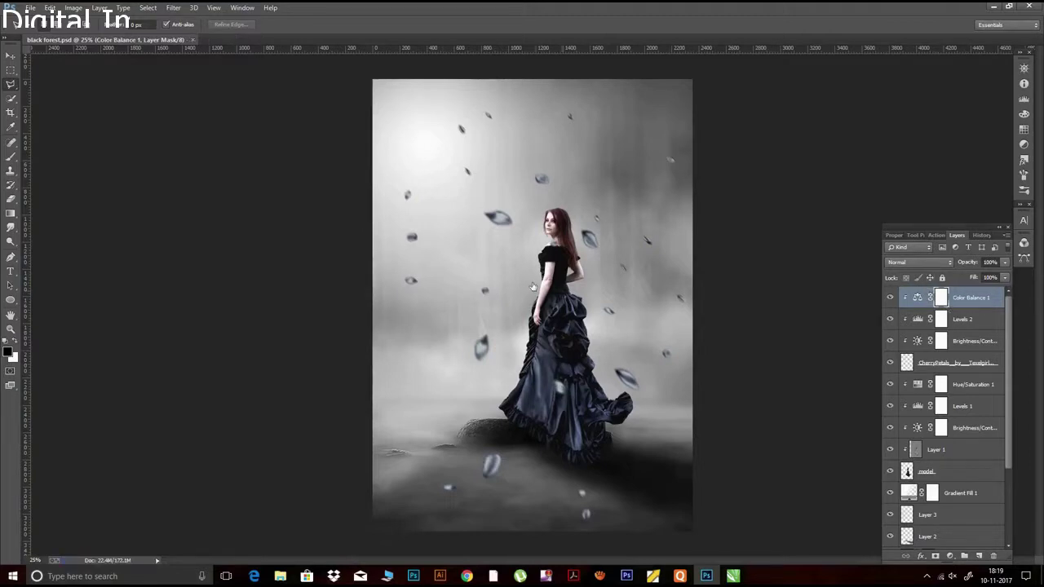
left_click(29, 8)
Place the birds image as an embedded layer, positioned at the top of the sky
left_click(56, 166)
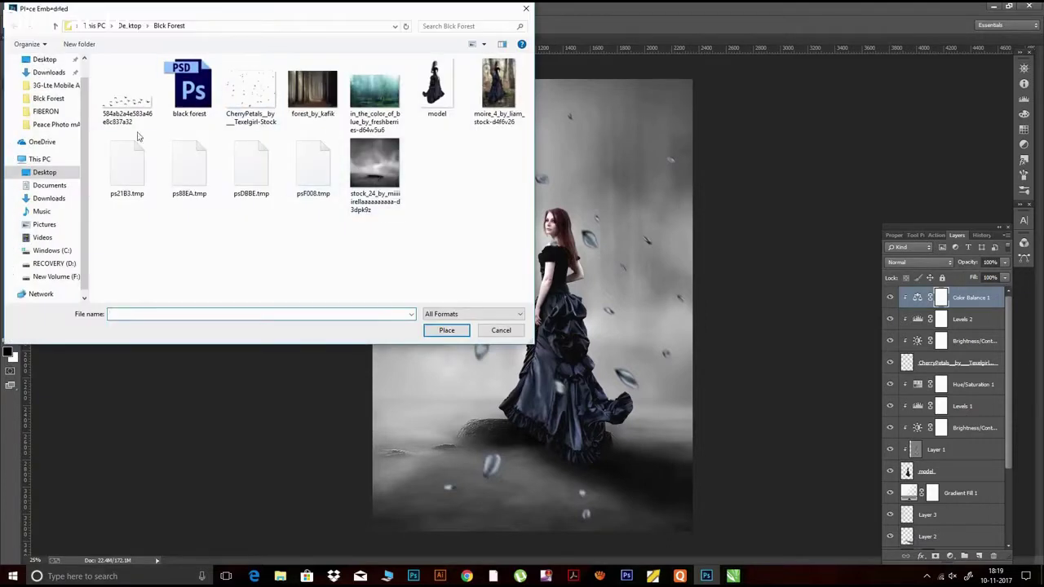
left_click(155, 128)
left_click(445, 332)
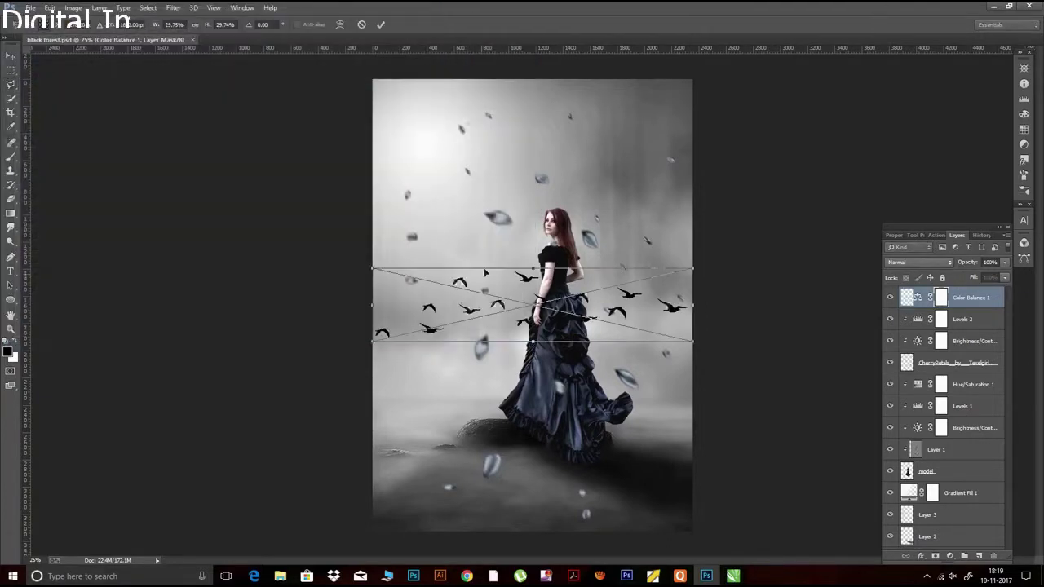
left_click_drag(523, 294, 527, 143)
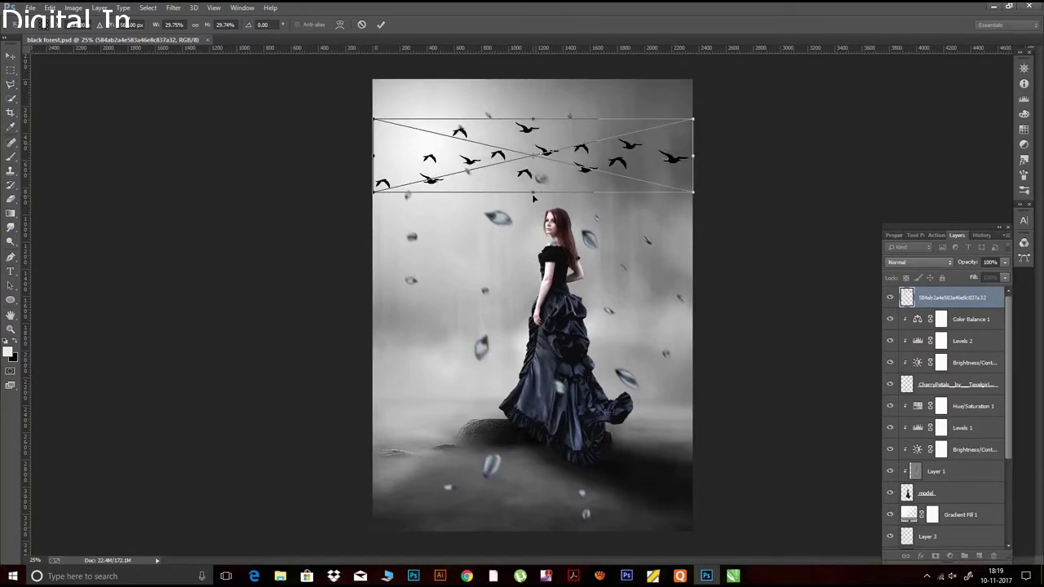
left_click(381, 25)
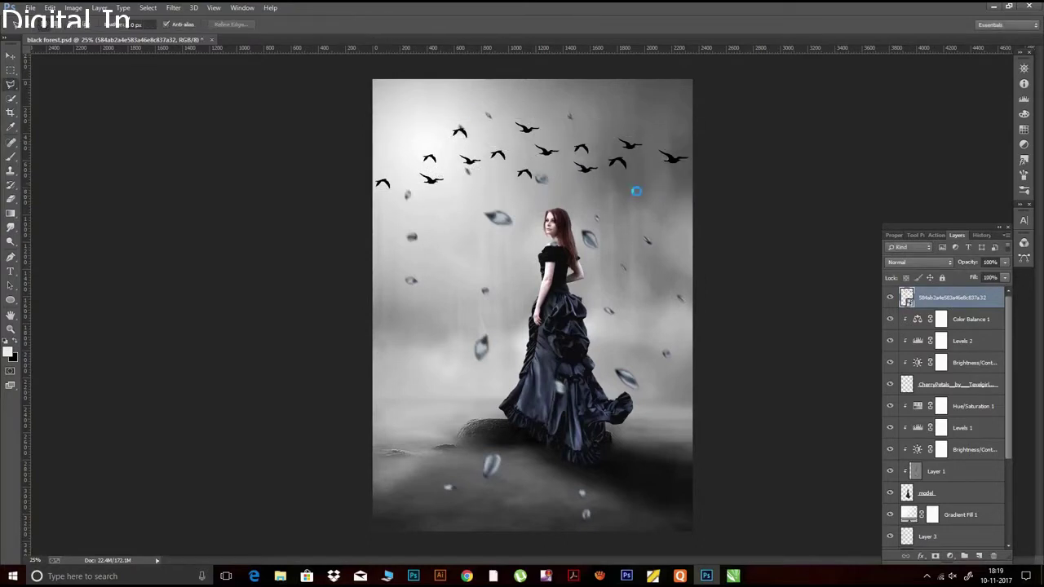
Rasterize the birds layer and lasso-select the central cluster of birds
right_click(955, 303)
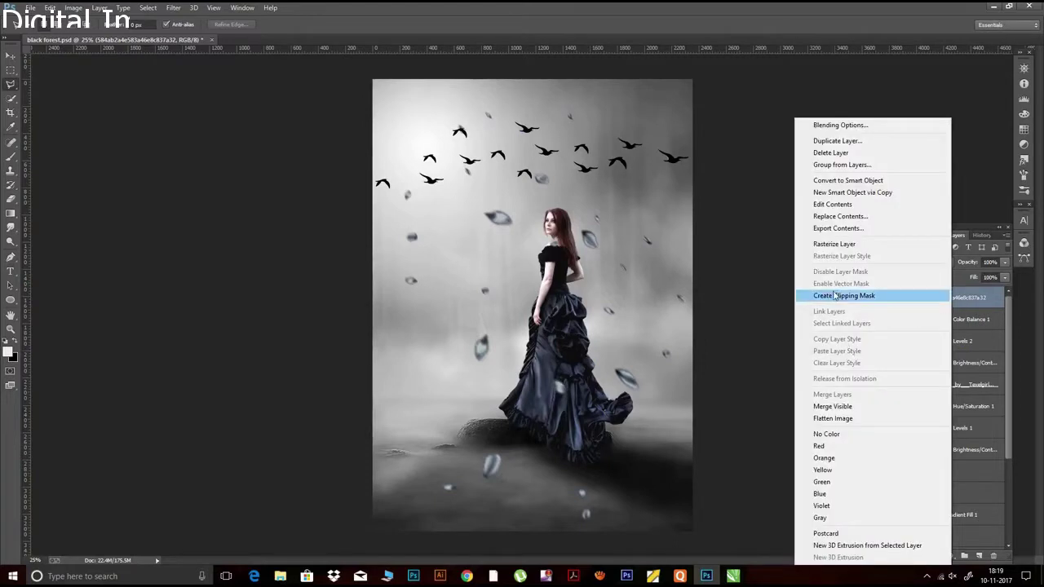
left_click(832, 247)
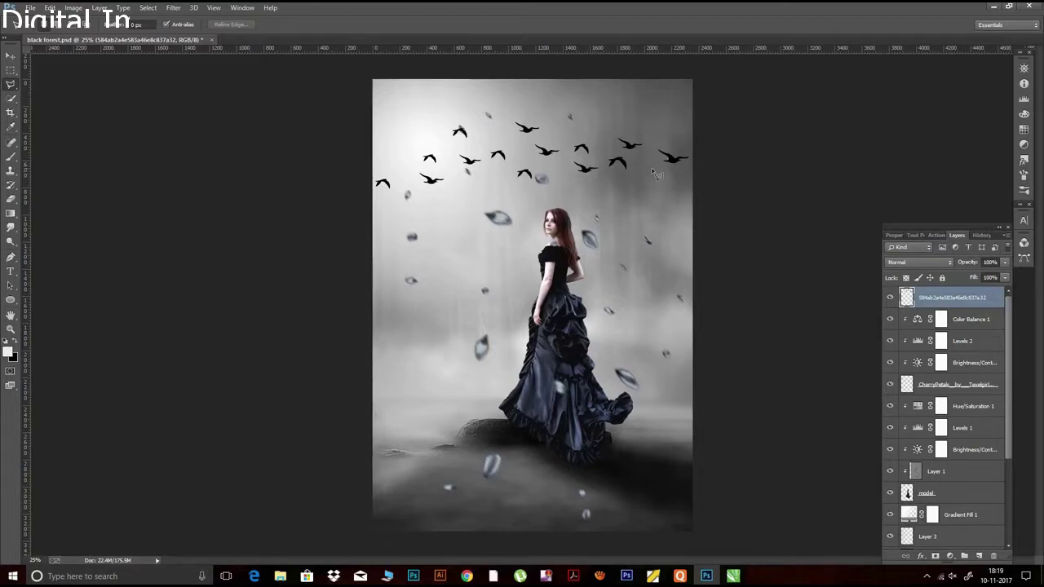
mouse_move(522, 197)
left_mouse_down()
mouse_move(636, 127)
mouse_move(645, 168)
left_mouse_up()
Lasso and delete the central and upper-left birds, keeping a couple
left_click_drag(634, 174, 633, 173)
key("Delete")
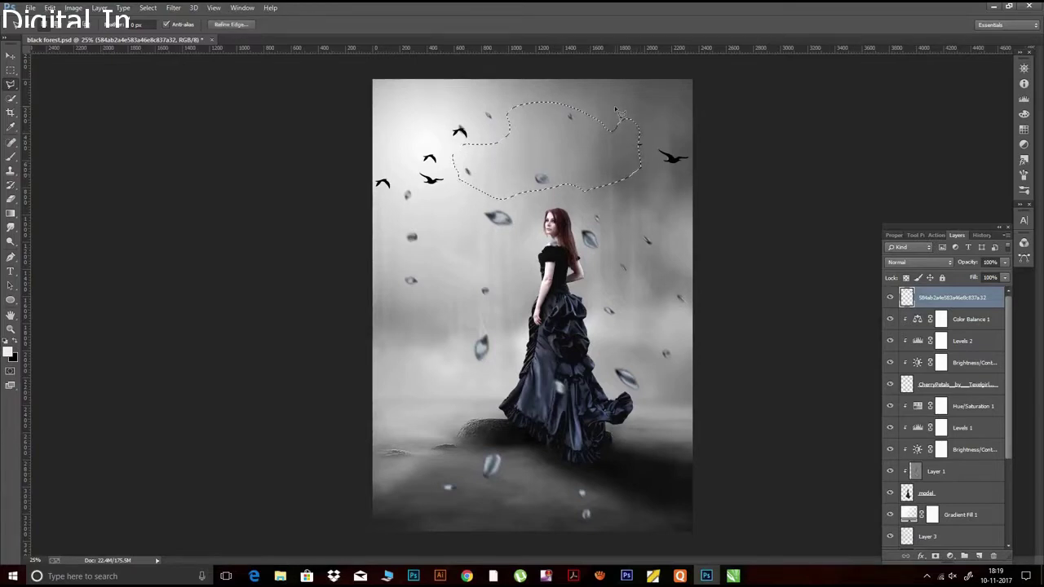
key("ctrl+d")
left_click_drag(642, 163, 635, 132)
left_click(612, 168)
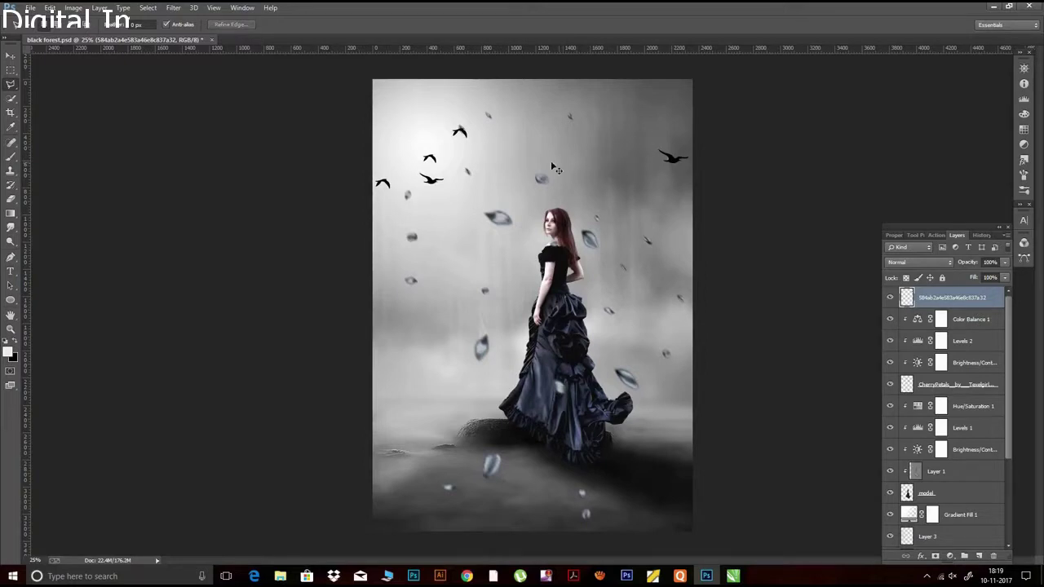
mouse_move(489, 153)
left_mouse_down()
mouse_move(490, 144)
mouse_move(486, 155)
left_mouse_up()
key("Delete")
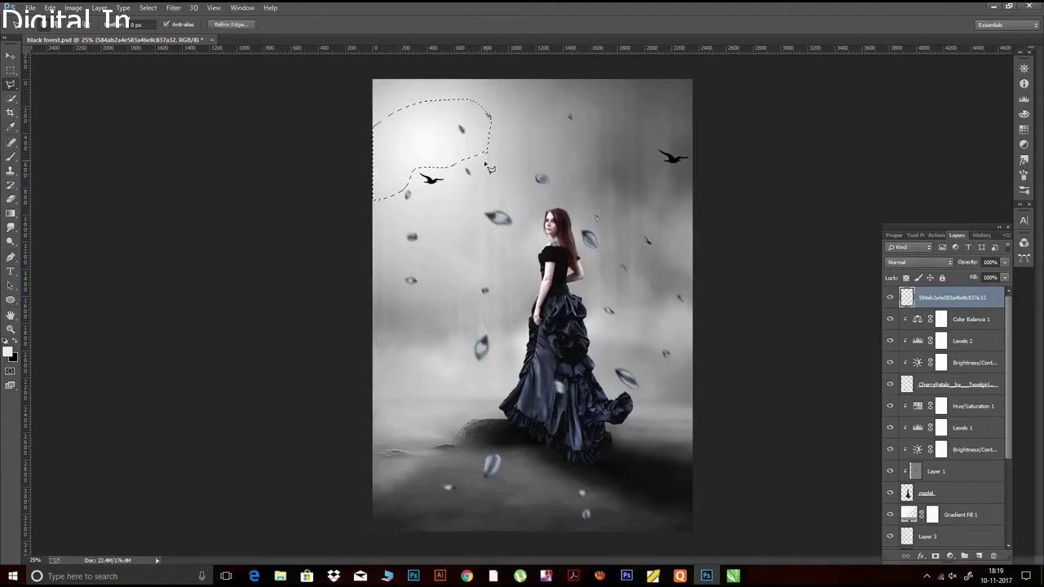
key("ctrl+d")
Enlarge the right bird to about 197%, move it to the upper-left sky and tilt it -18°
left_click_drag(659, 129, 657, 124)
key("ctrl+t")
left_click_drag(640, 176, 589, 233)
left_click_drag(644, 212, 443, 172)
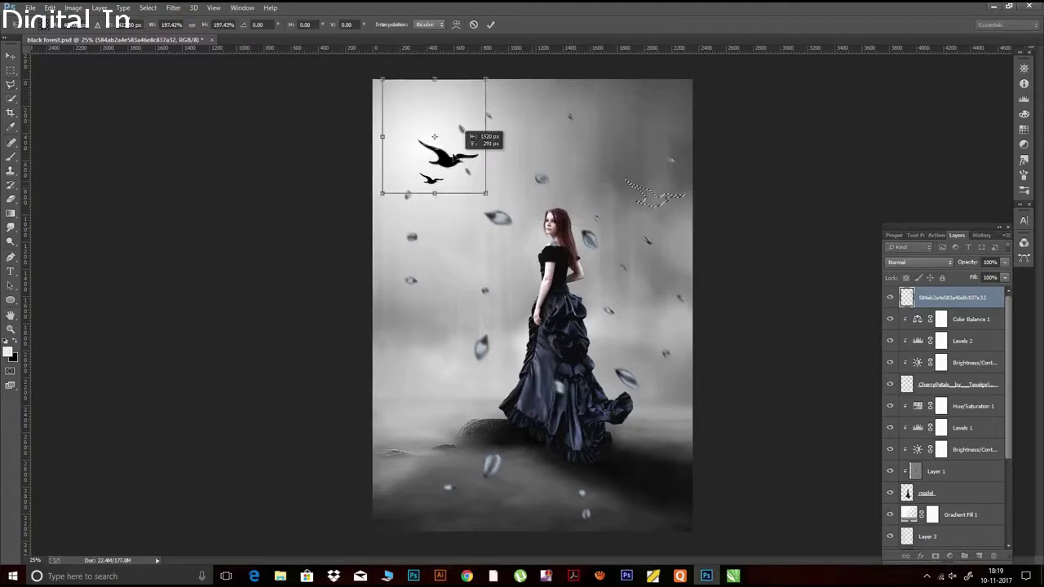
left_click_drag(508, 149, 507, 129)
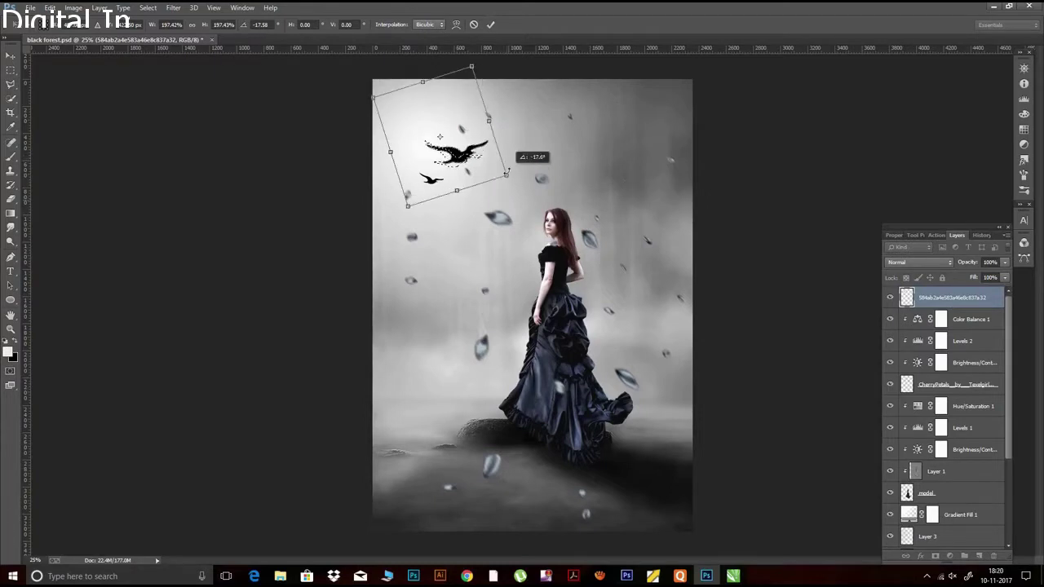
left_click(490, 23)
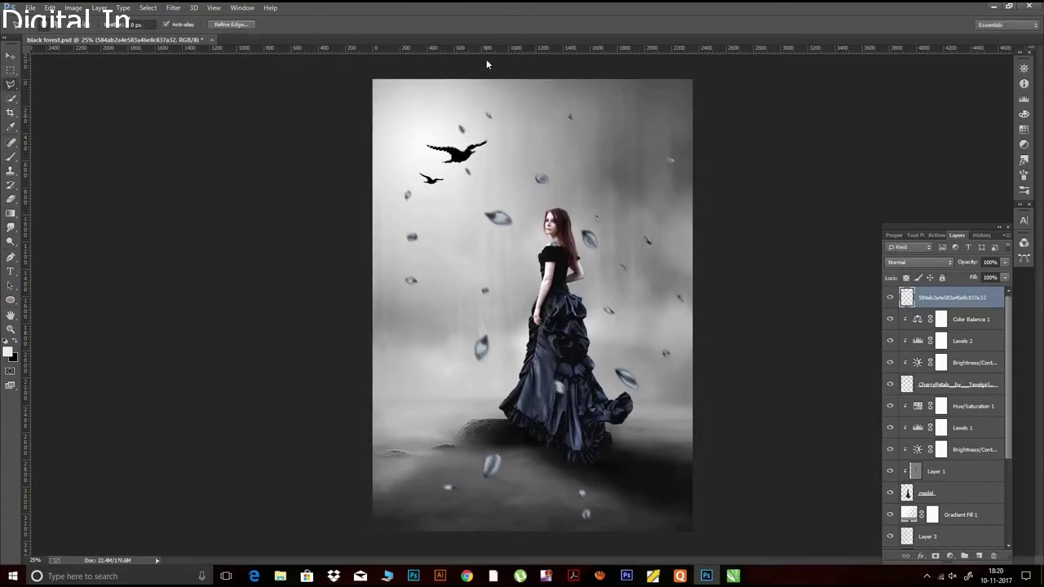
left_click_drag(454, 199, 442, 194)
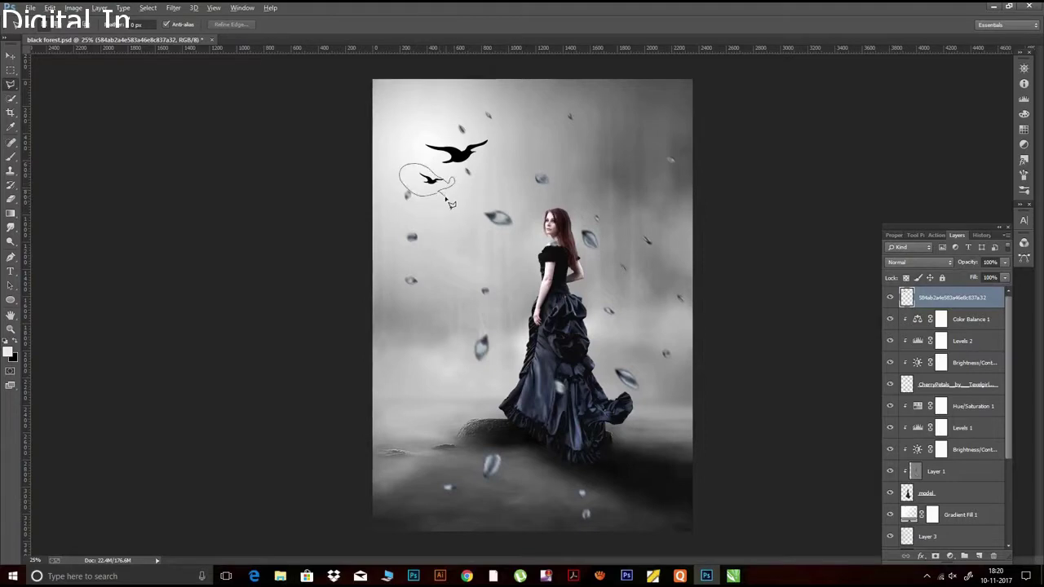
Lasso the small bird and shrink it to about 76%
mouse_move(441, 201)
left_mouse_down()
mouse_move(459, 203)
mouse_move(456, 193)
left_mouse_up()
left_click_drag(455, 182, 455, 186)
mouse_move(455, 186)
left_mouse_down()
mouse_move(441, 200)
mouse_move(404, 190)
left_mouse_up()
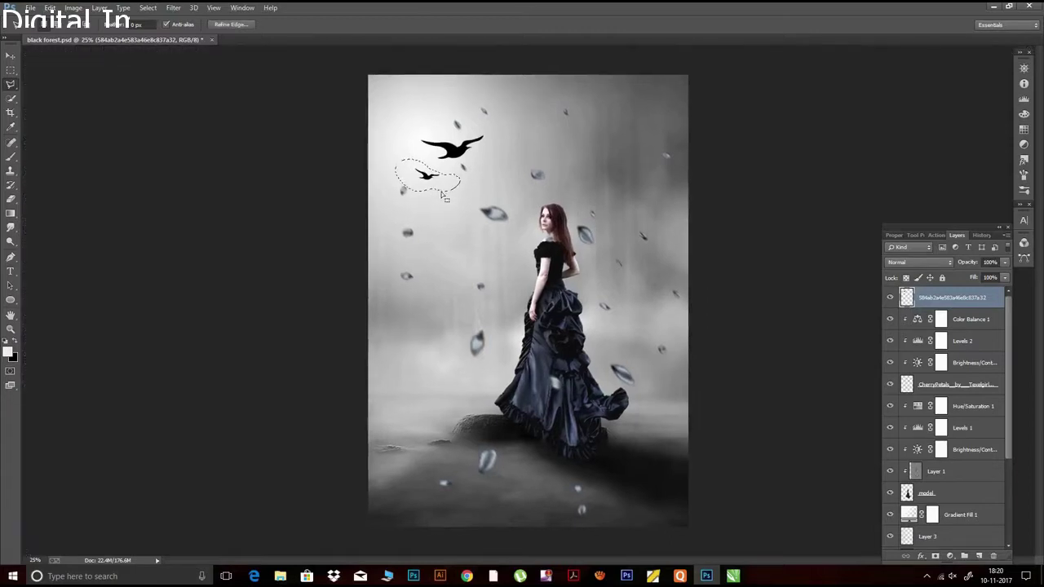
key("ctrl+t")
left_click_drag(460, 158, 446, 167)
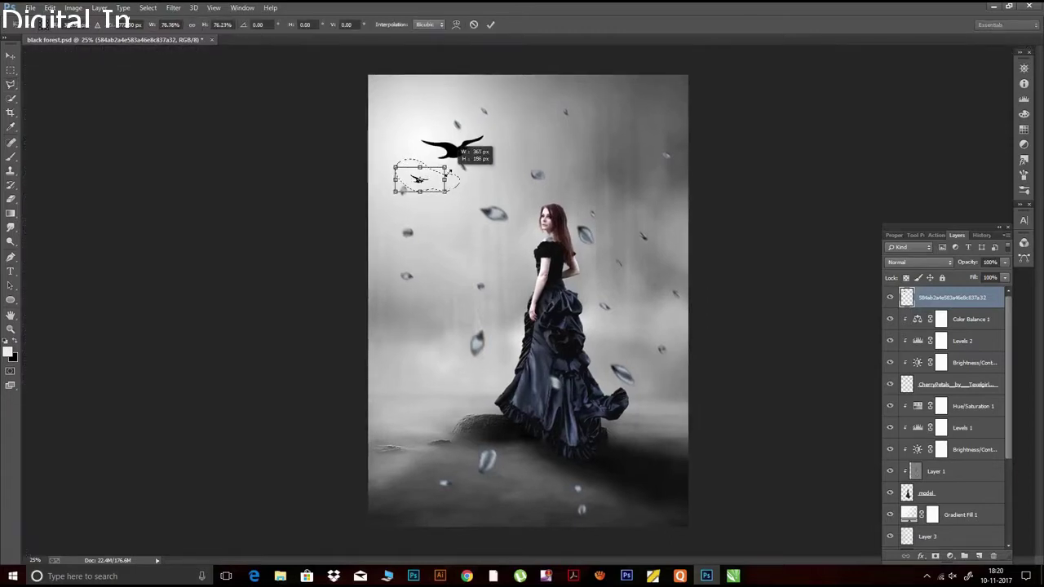
key("Return")
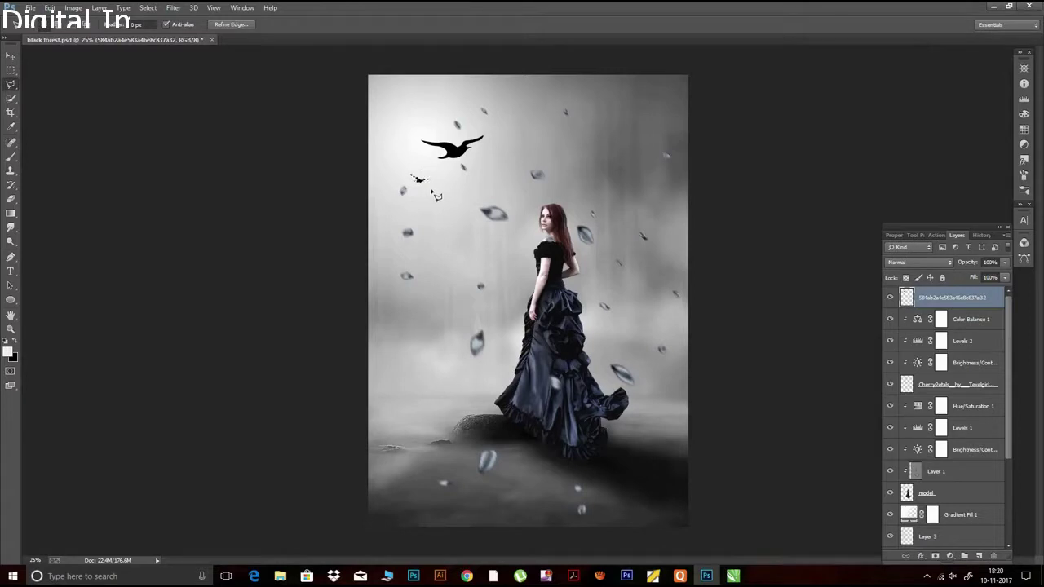
key("ctrl+minus")
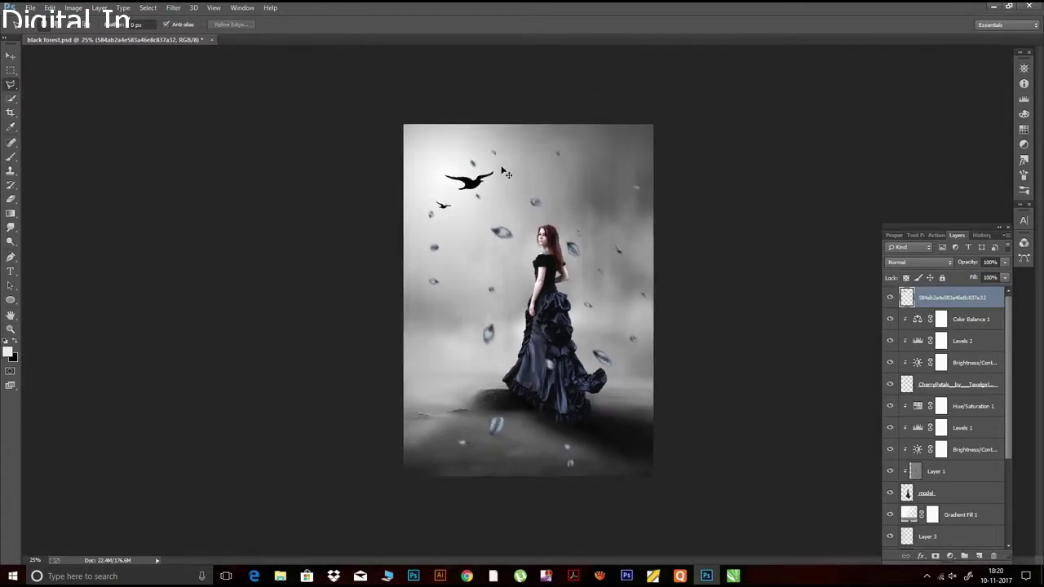
Fade the large bird's layer to 70% opacity, scale it to about 60%, and save black forest.psd
mouse_move(969, 262)
left_mouse_down()
mouse_move(951, 266)
mouse_move(961, 272)
left_mouse_up()
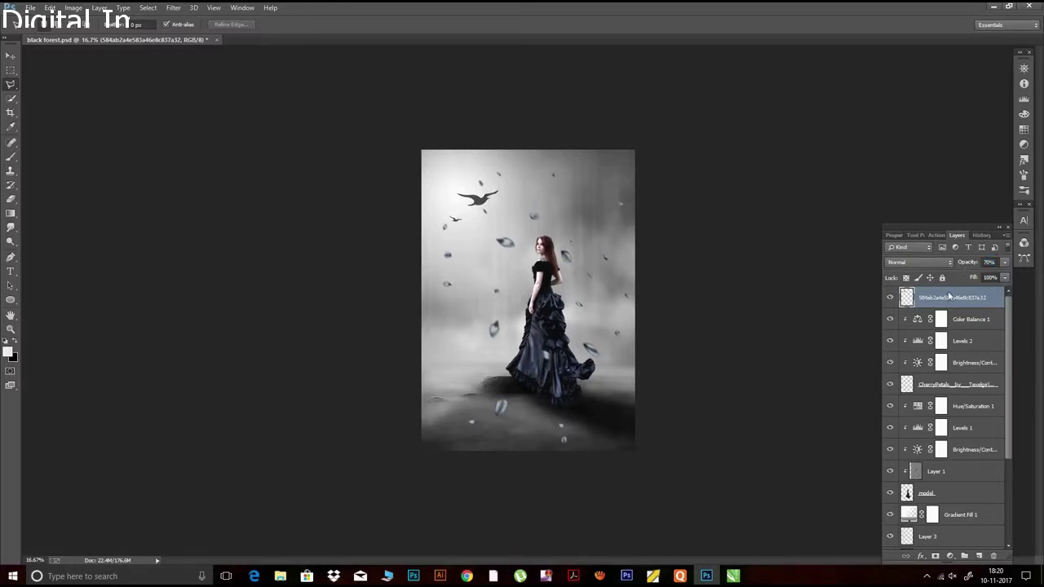
key("ctrl+t")
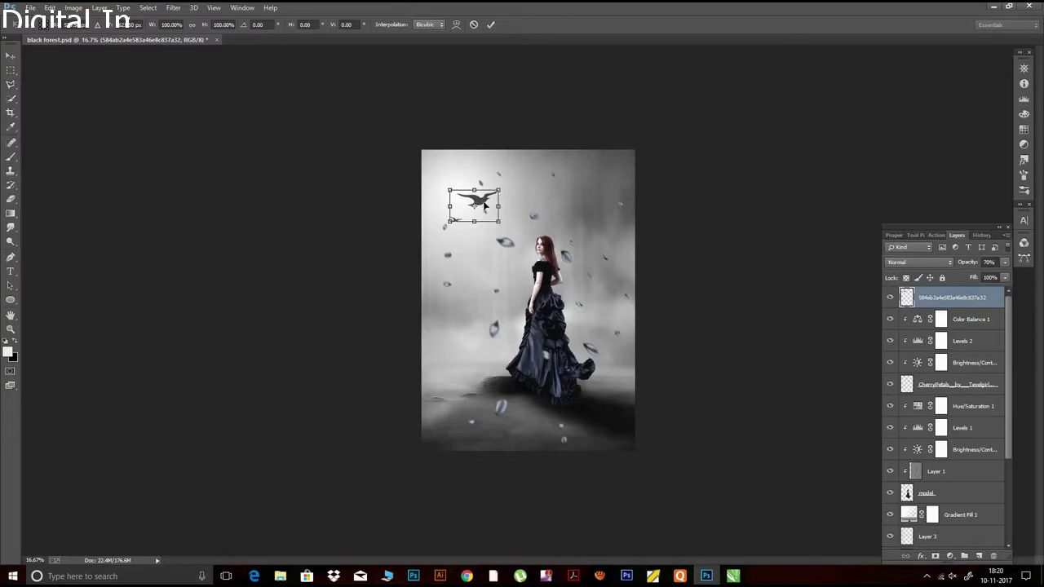
left_click_drag(499, 192, 466, 198)
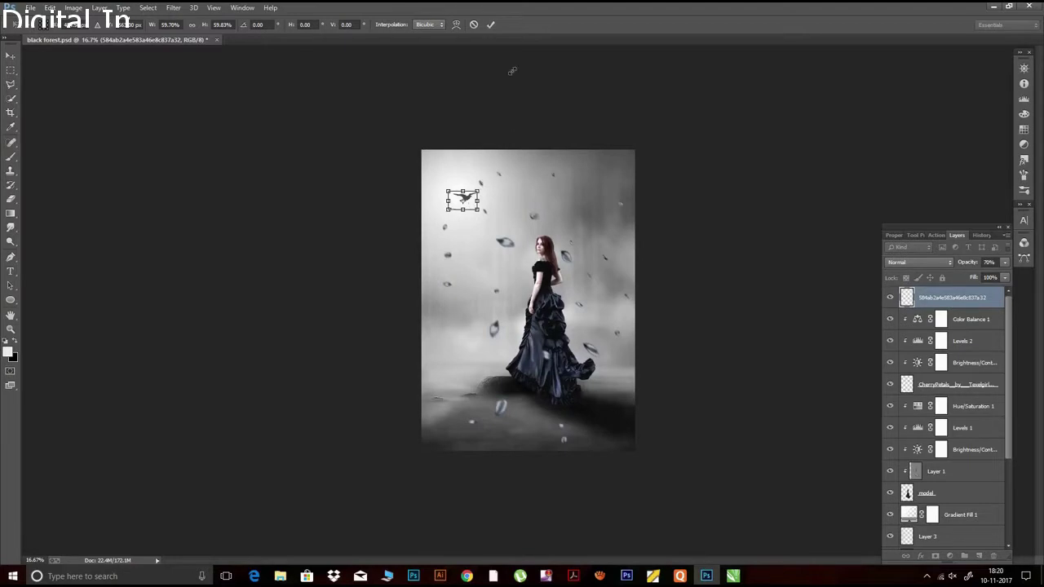
left_click(491, 25)
key("ctrl+s")
key("ctrl+plus")
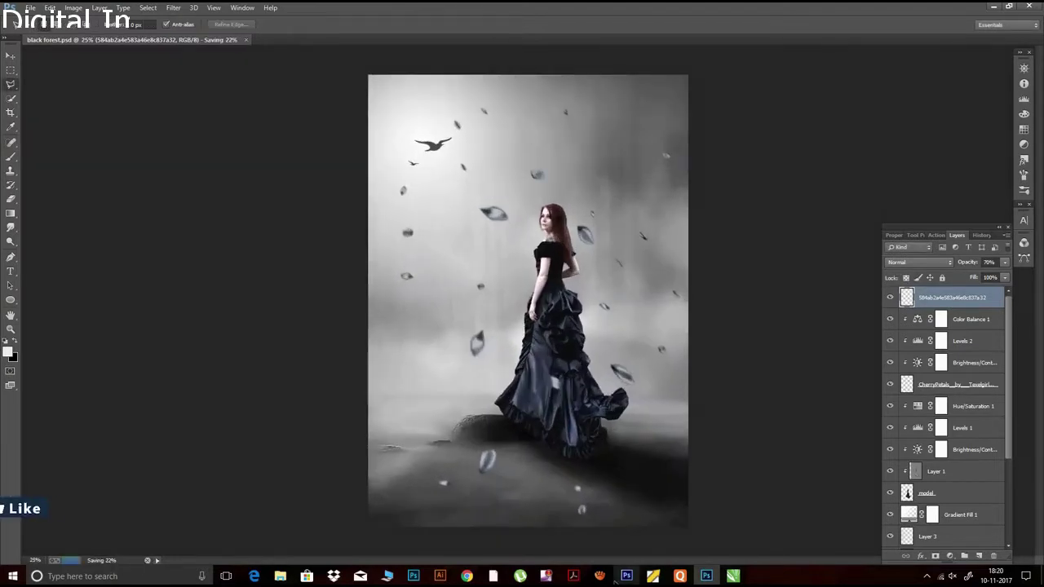
left_click(600, 576)
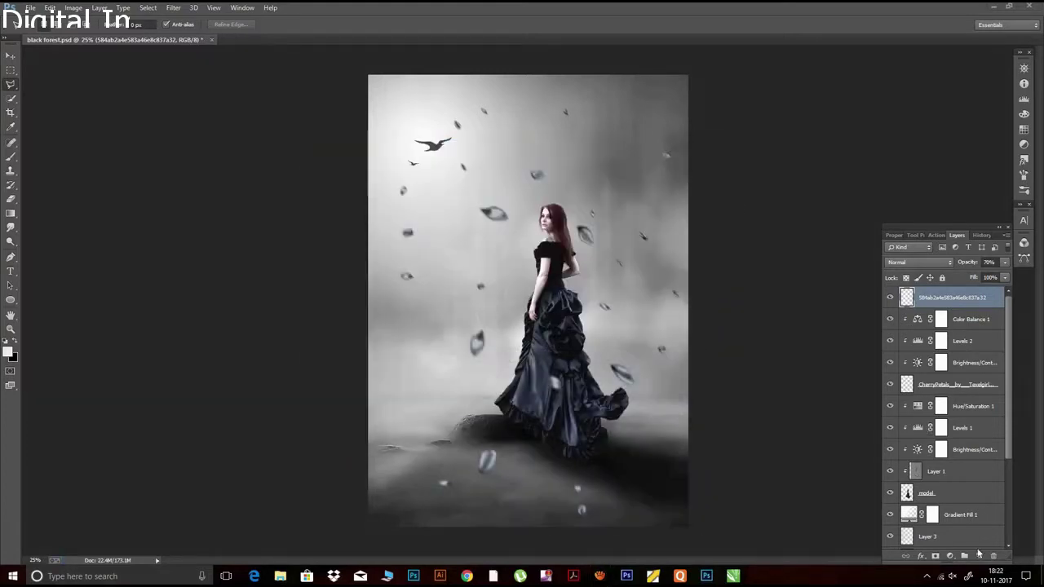
Add Layer 5 in Overlay mode and brush light grey over the misty ground around the rock
left_click(979, 556)
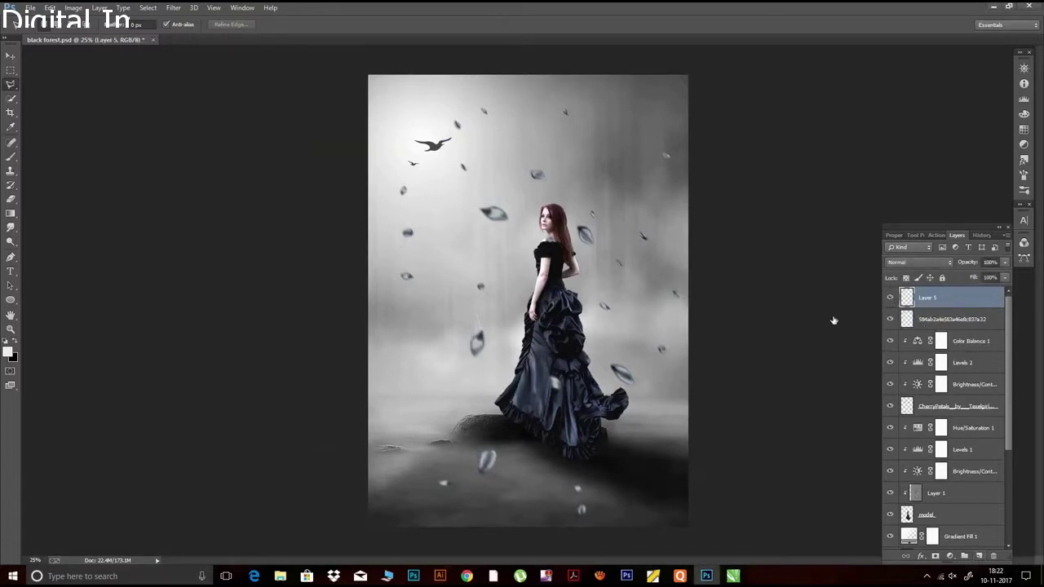
left_click(11, 156)
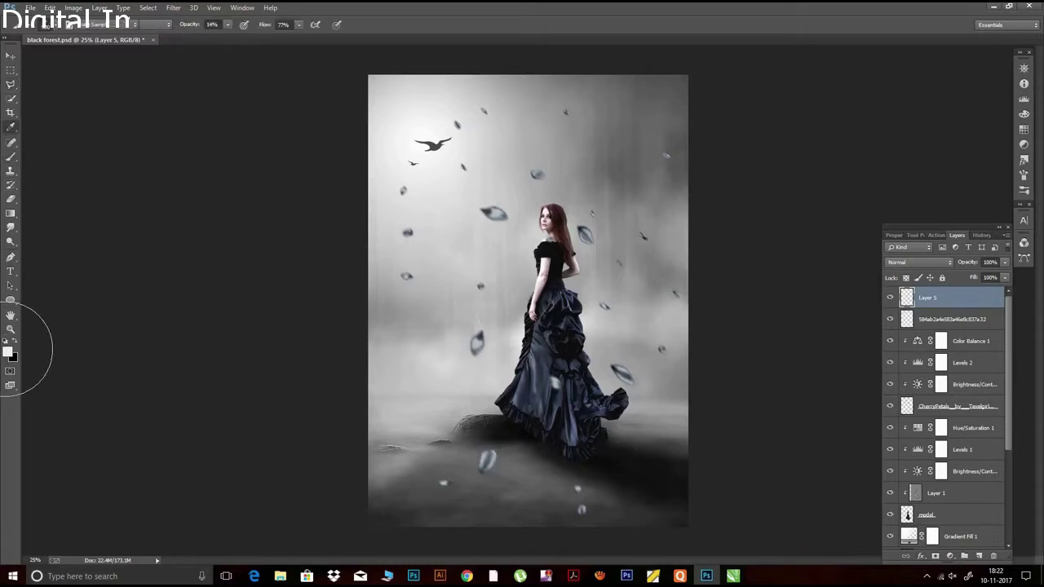
left_click(9, 352)
left_click(673, 180)
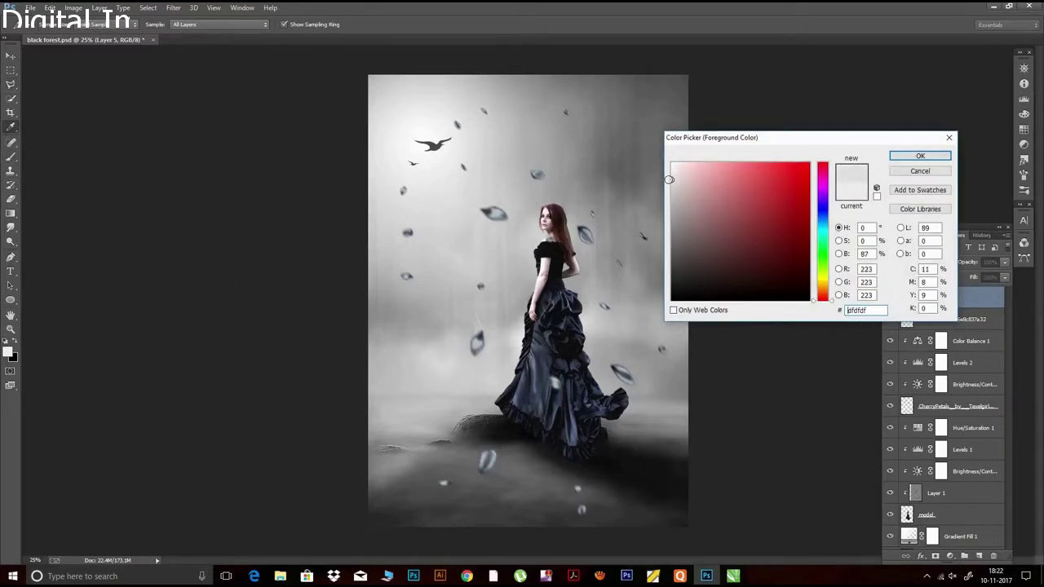
key("Return")
left_click(906, 262)
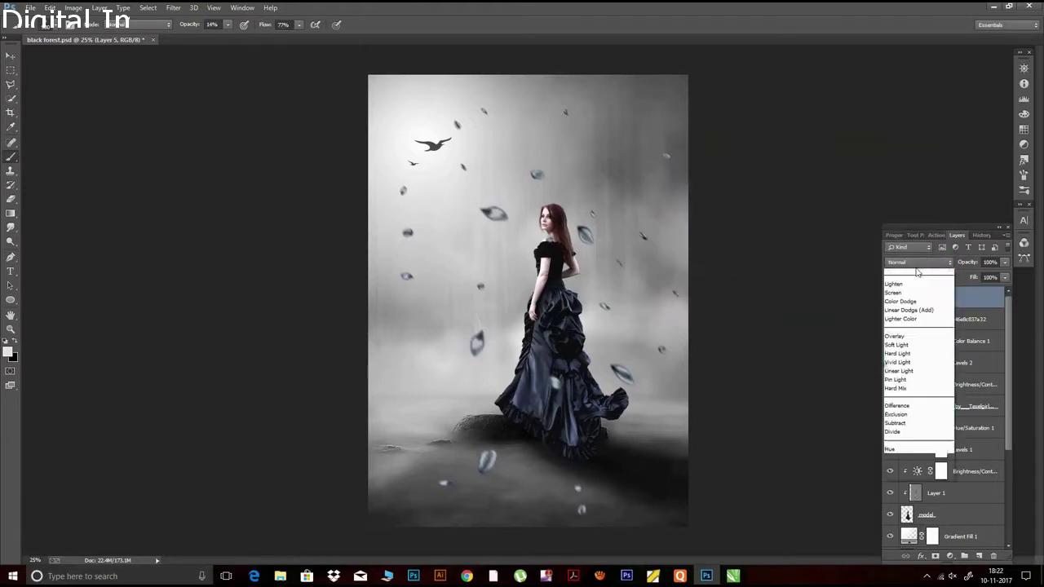
left_click(895, 405)
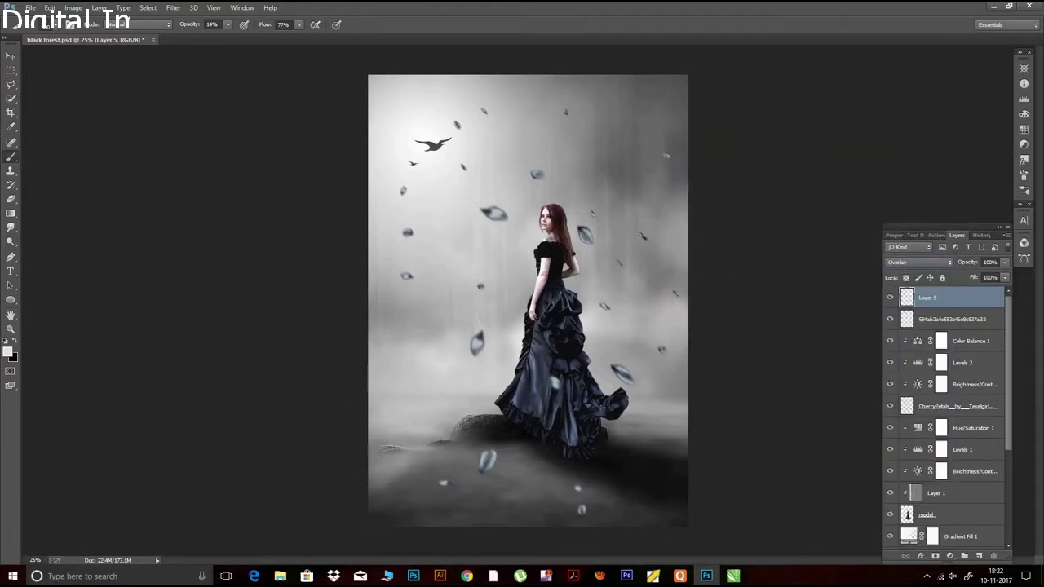
left_click_drag(405, 452, 385, 486)
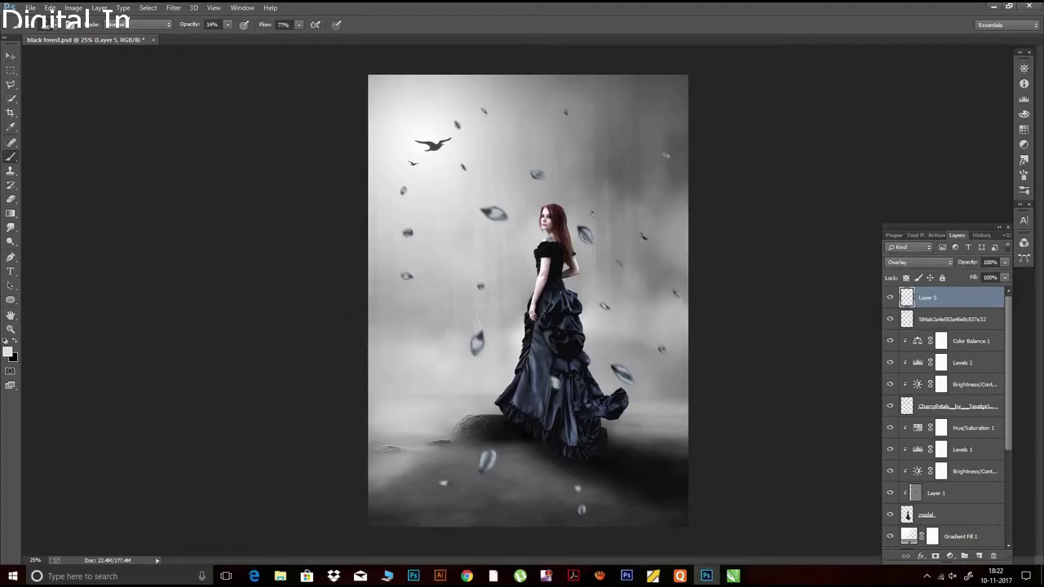
Switch to a pale light blue with the brush at 3–4% opacity
left_click(8, 352)
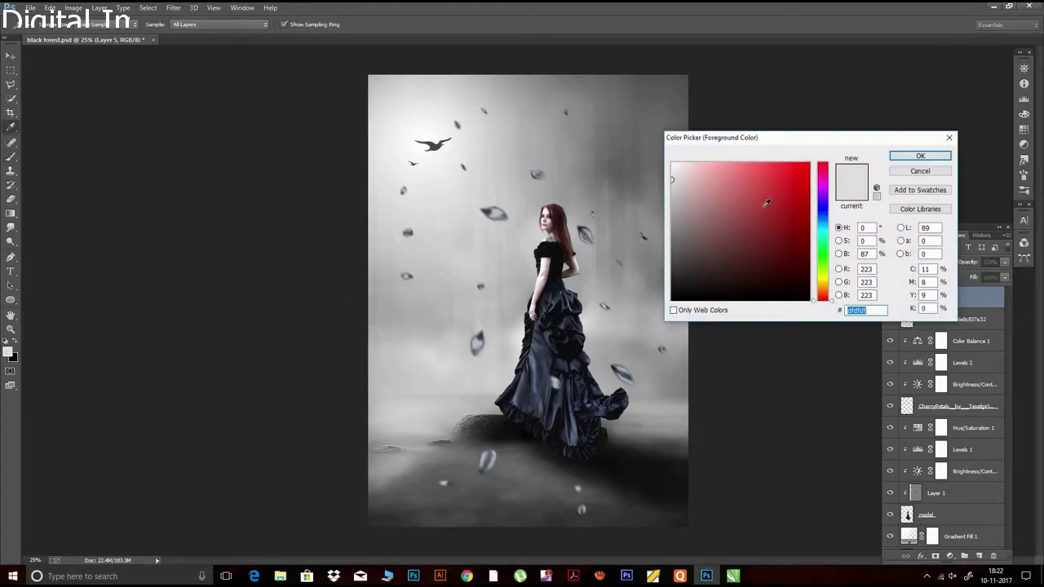
left_click_drag(827, 209, 825, 222)
left_click(709, 168)
left_click(920, 156)
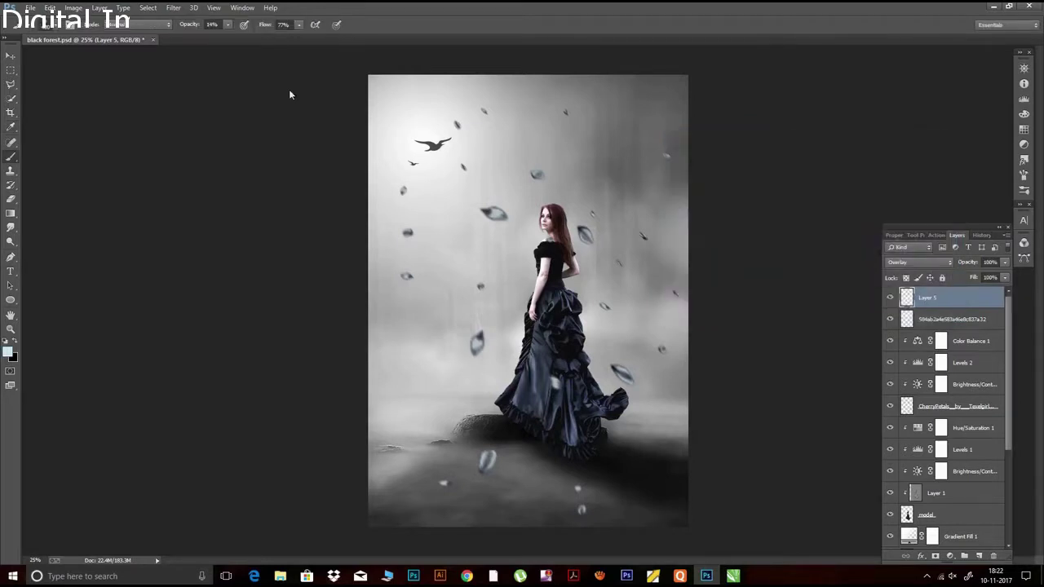
left_click(188, 25)
type("3")
key("Return")
left_click_drag(186, 25, 190, 25)
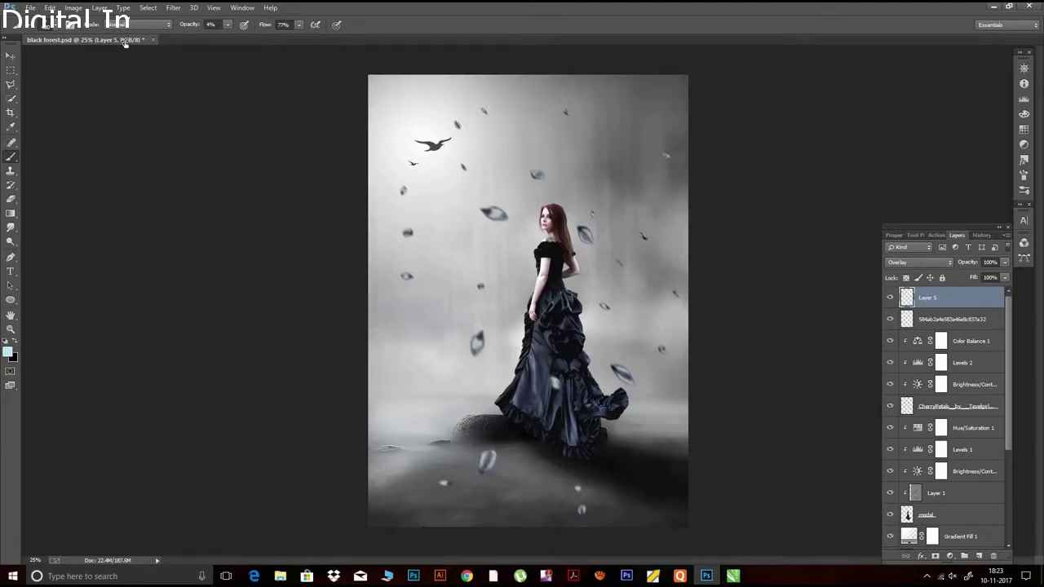
At 7% opacity, paint brighter light blue over the upper-right mist, the image bottom and the left edge
left_click(8, 351)
left_click(746, 129)
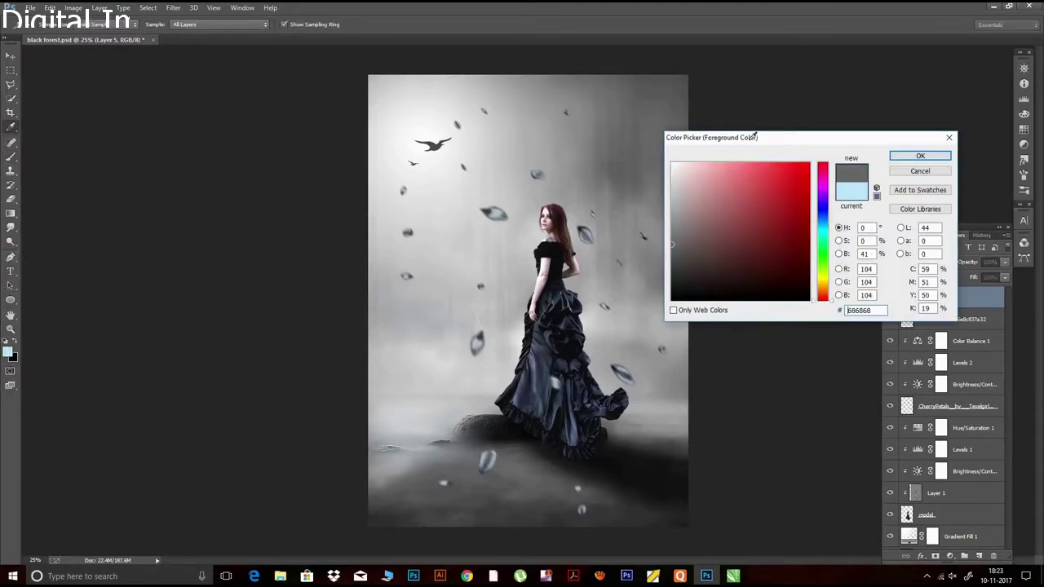
left_click_drag(822, 192, 822, 222)
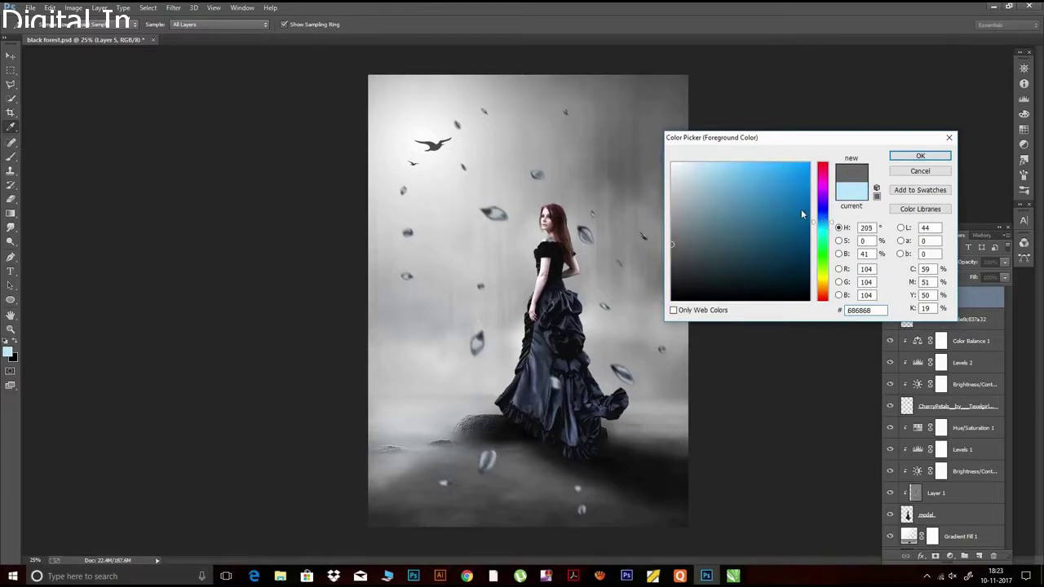
left_click(744, 167)
key("Return")
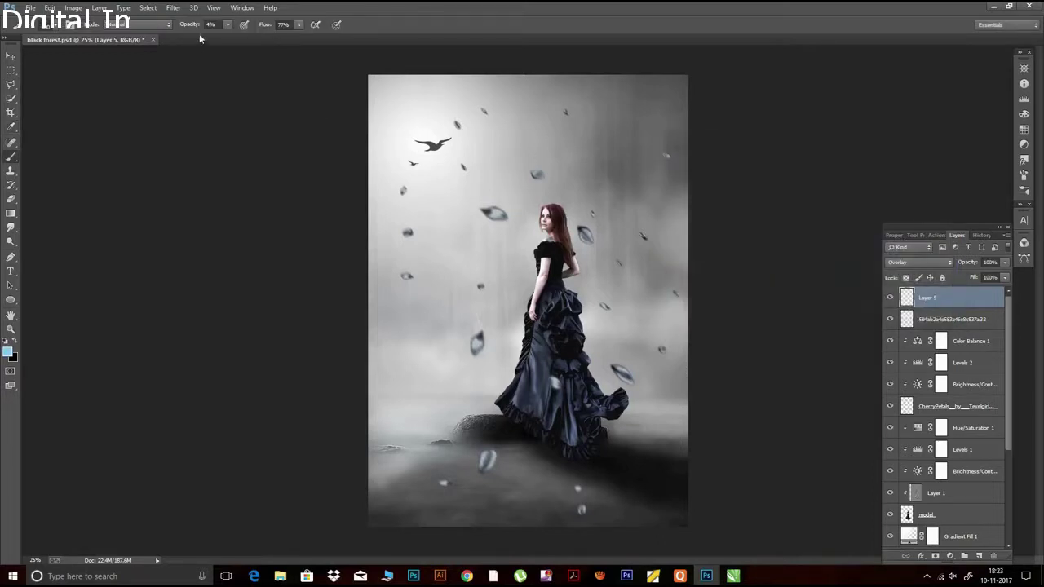
left_click_drag(194, 27, 196, 27)
left_click_drag(617, 166, 646, 245)
left_click_drag(400, 522, 641, 509)
left_click_drag(408, 373, 380, 391)
Give Layer 5 a 197.4-pixel Gaussian Blur and set its opacity to 87%
left_click(173, 7)
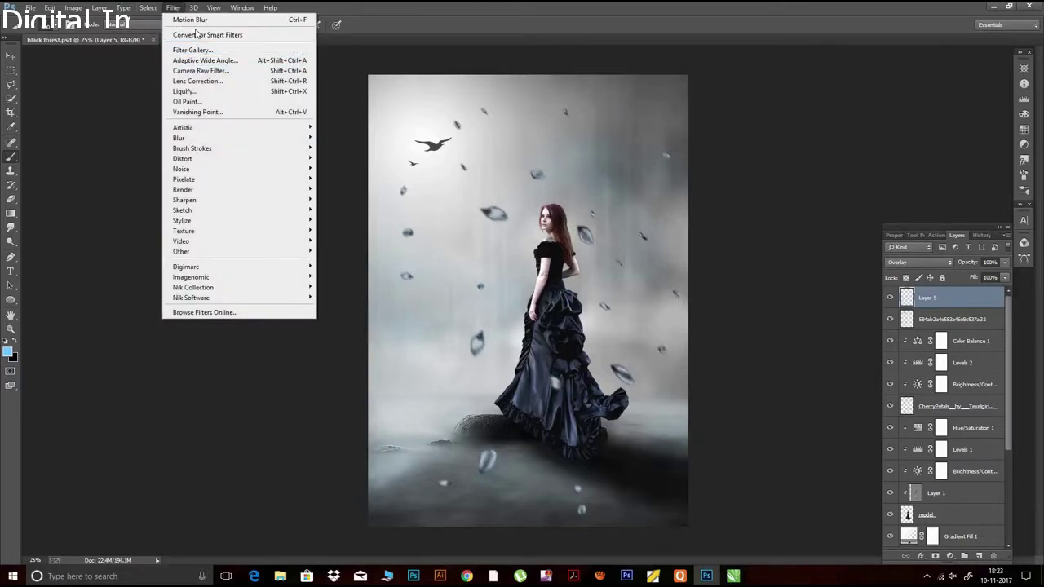
mouse_move(240, 138)
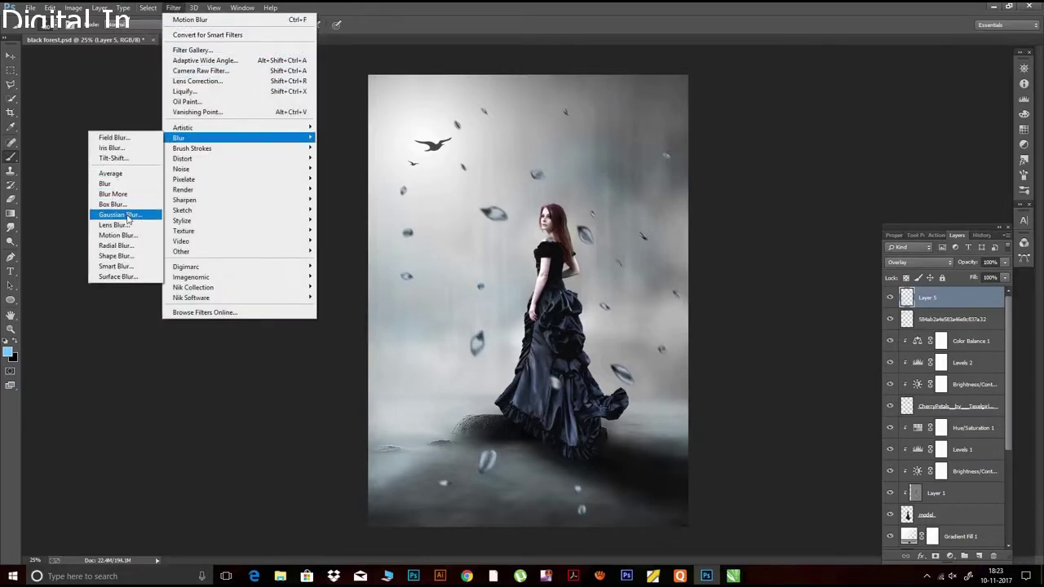
left_click(128, 214)
left_click(820, 260)
left_click_drag(818, 259, 848, 259)
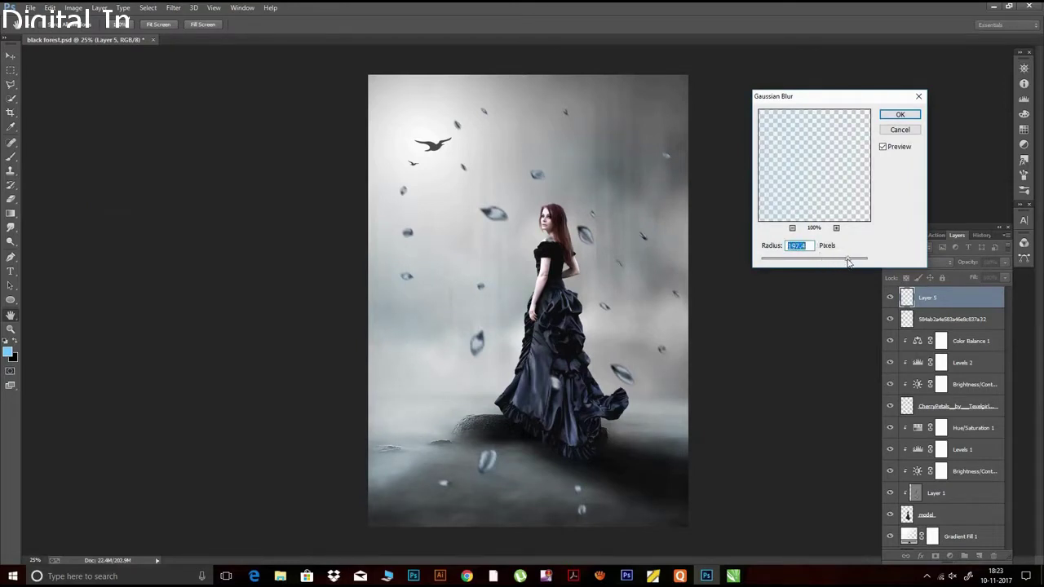
left_click(901, 116)
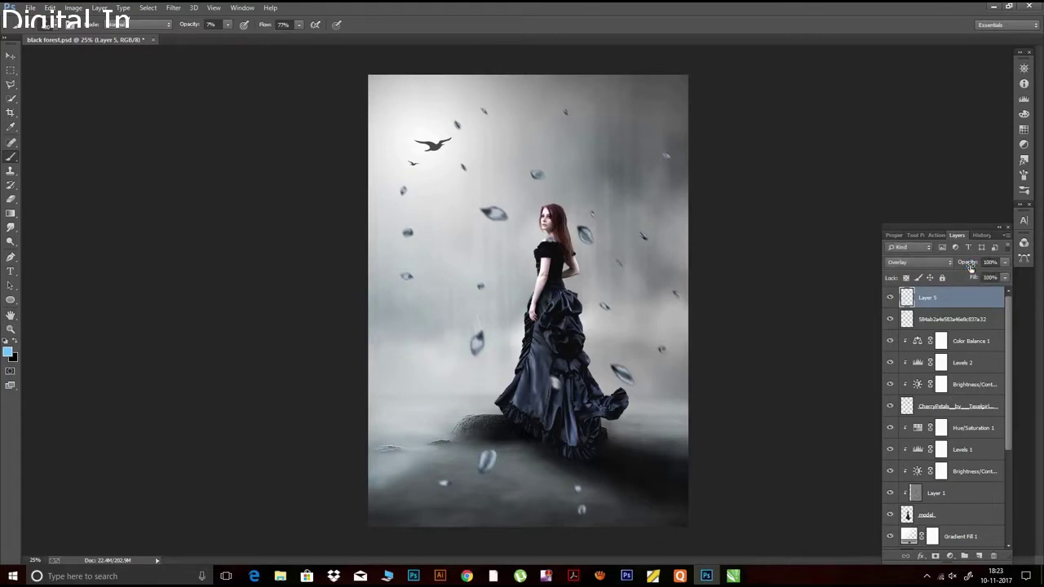
mouse_move(970, 265)
left_mouse_down()
mouse_move(962, 268)
mouse_move(973, 269)
left_mouse_up()
Toggle the model and CherryPetals layers off and on to compare the scene
left_click_drag(1010, 393, 1011, 455)
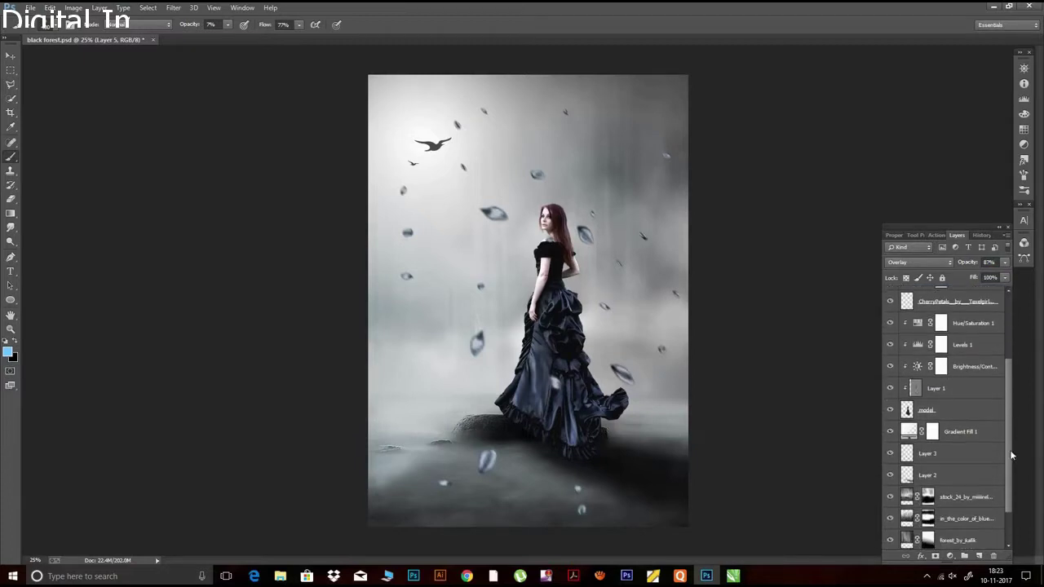
left_click(891, 411)
left_click(925, 391)
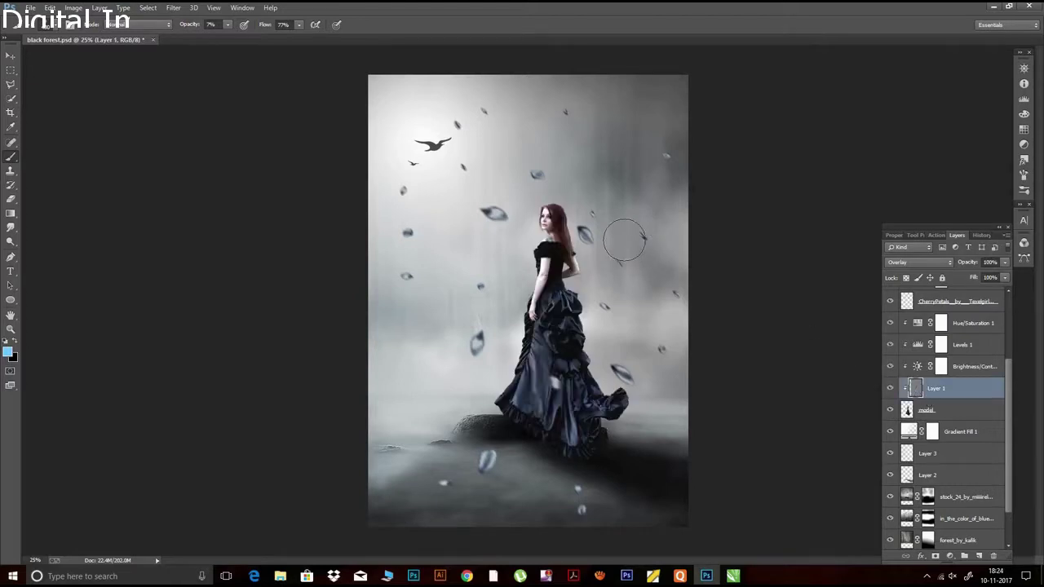
scroll(1006, 380, "up", 5)
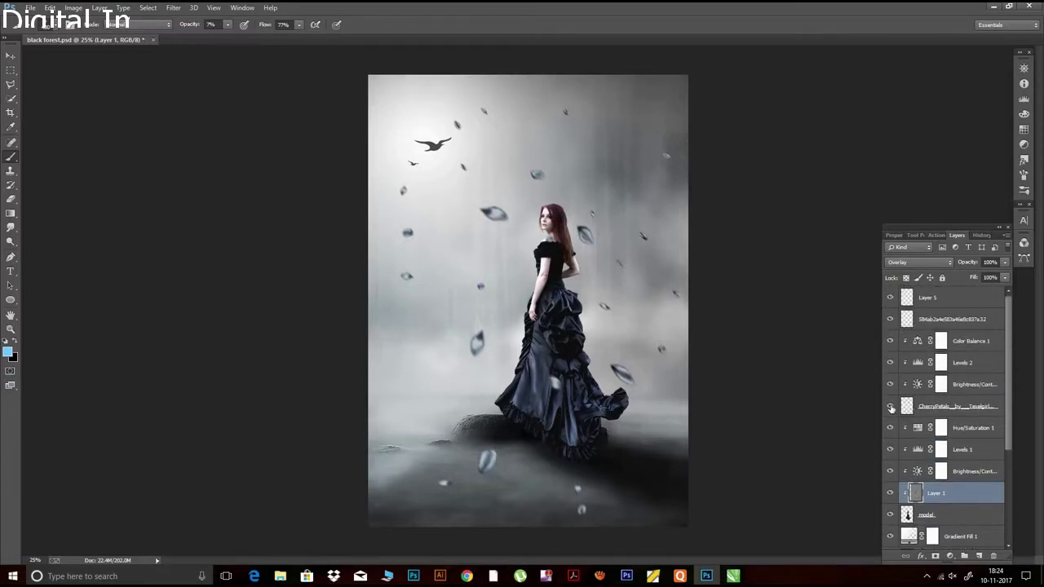
left_click(890, 407)
left_click(890, 406)
Try a lasso selection at the model's shoulder, deselect it, and save black forest.psd
key("l")
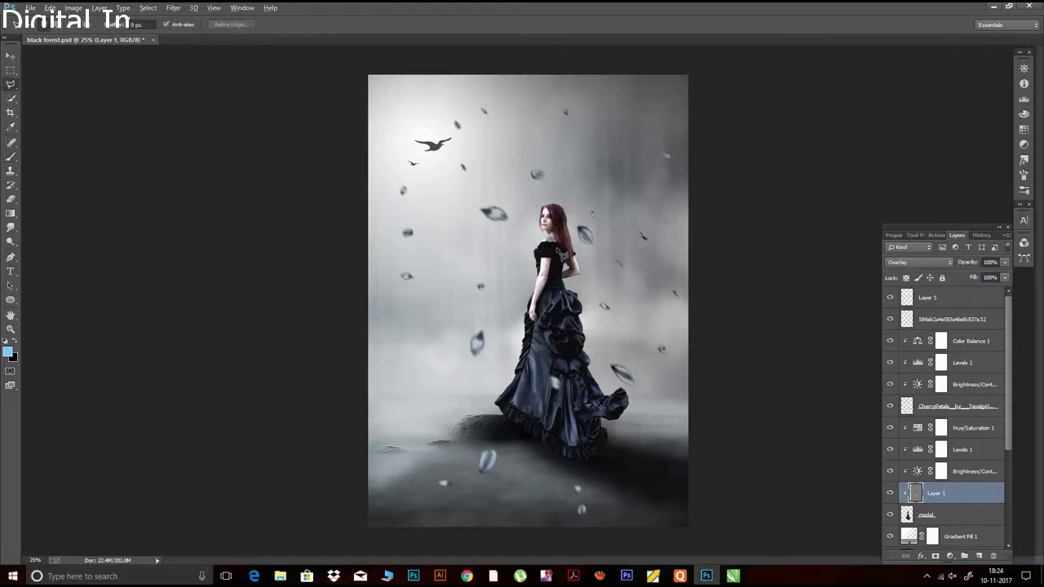
mouse_move(542, 252)
left_mouse_down()
mouse_move(537, 238)
mouse_move(556, 259)
left_mouse_up()
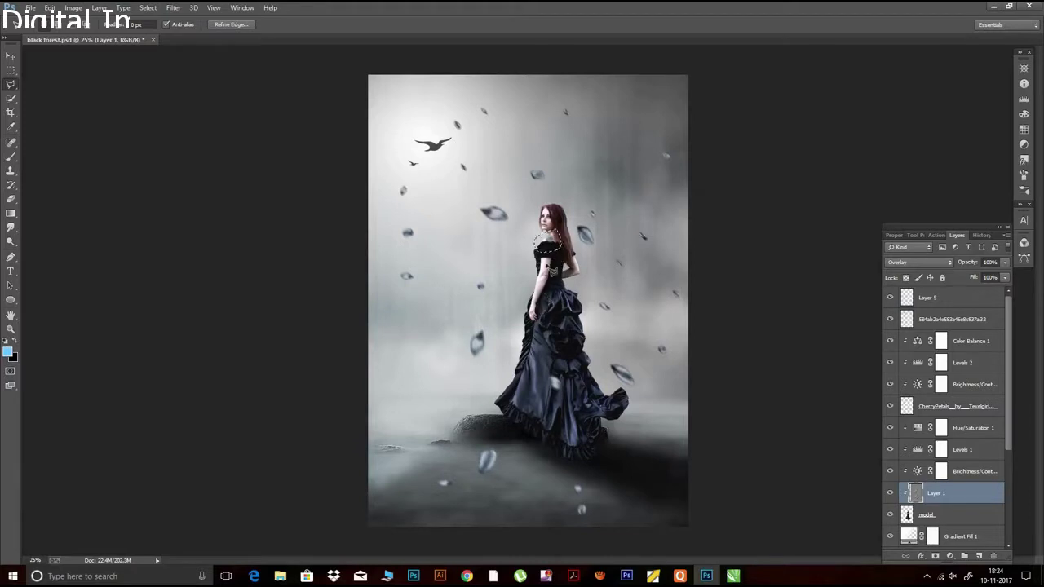
left_click(943, 321)
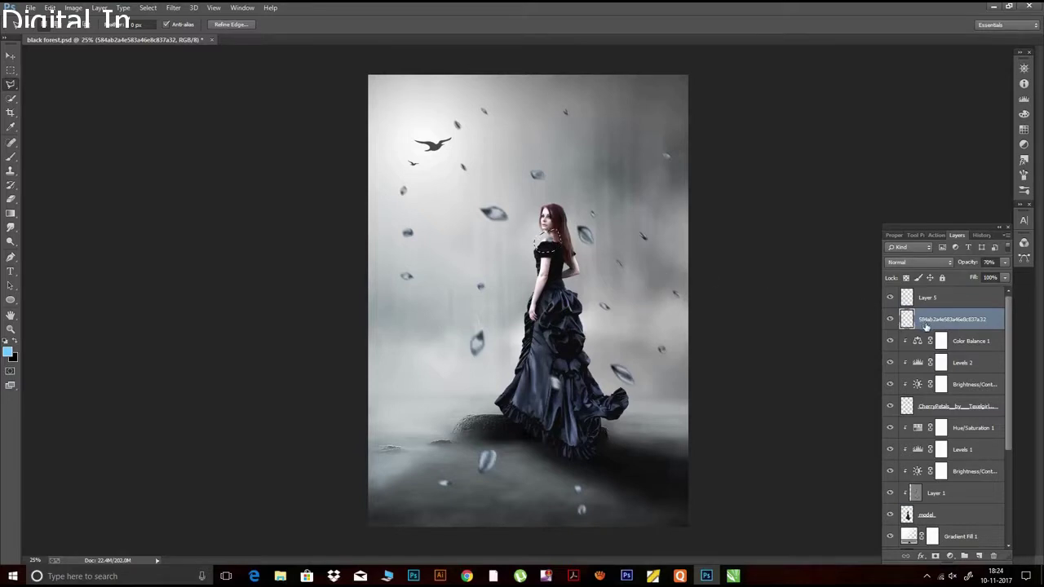
left_click(937, 408)
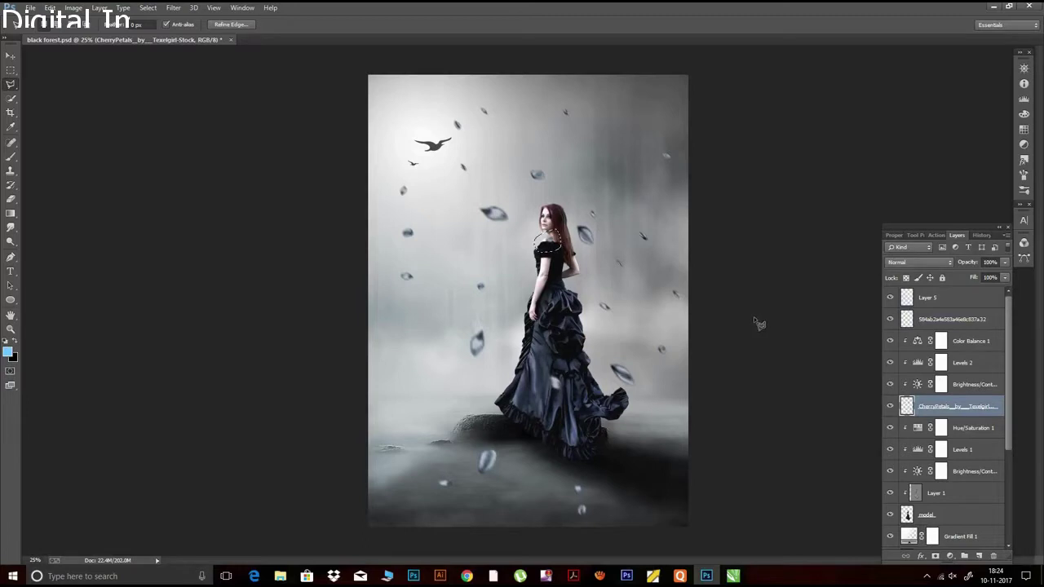
key("ctrl+d")
key("ctrl+s")
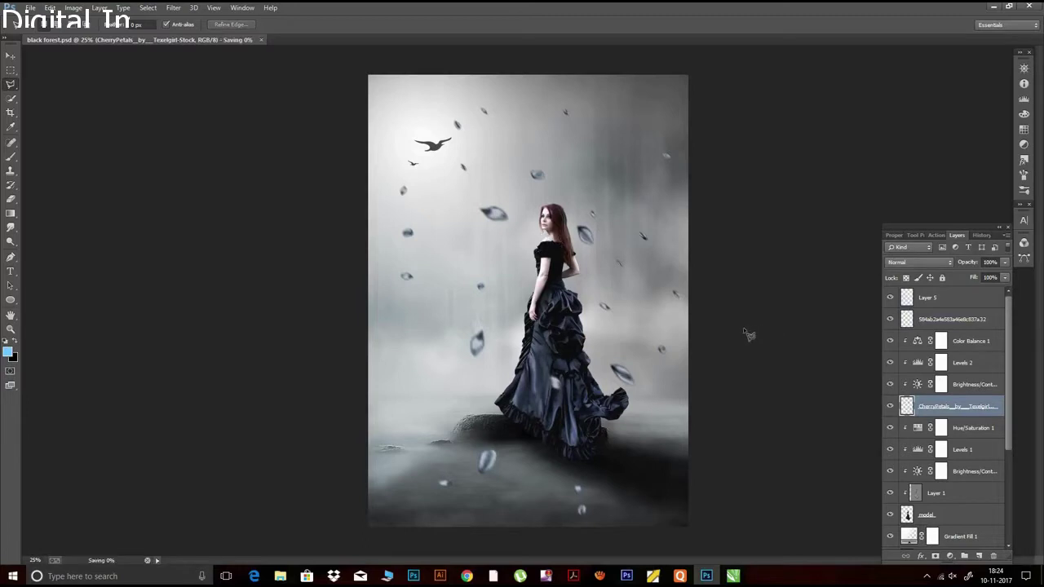
left_click(953, 299)
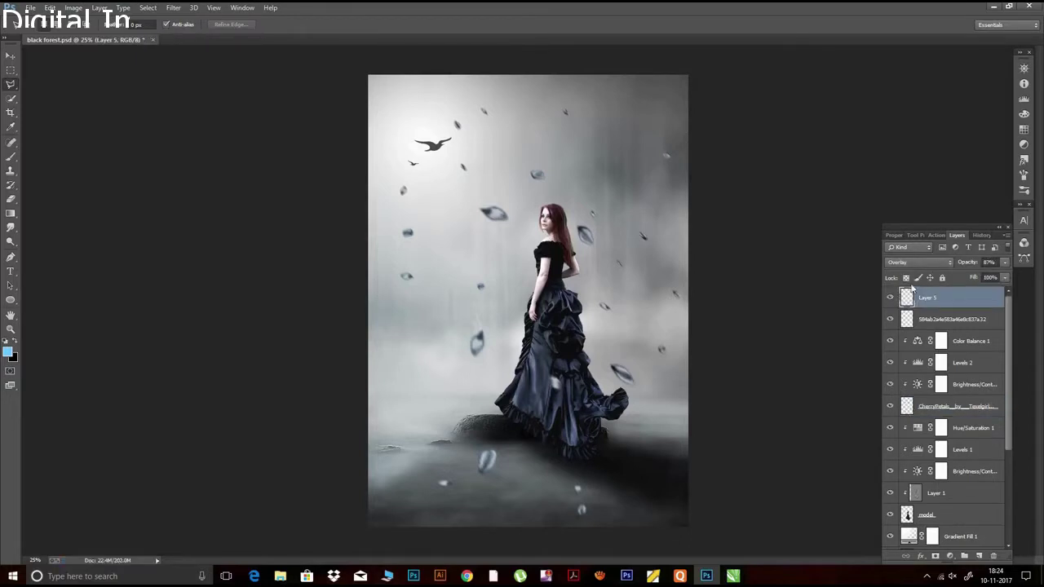
left_click_drag(1006, 348, 1012, 454)
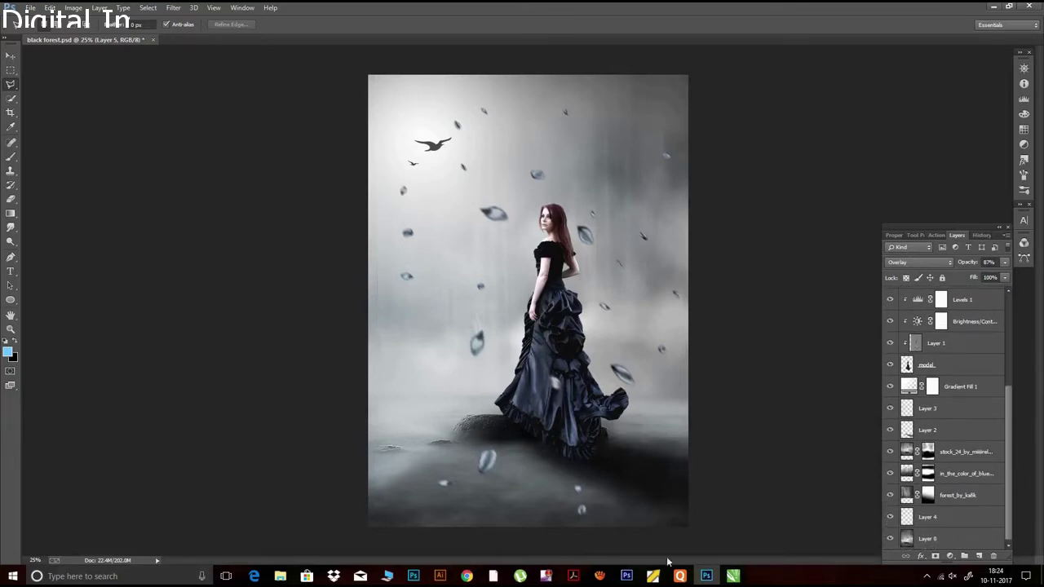
left_click(600, 576)
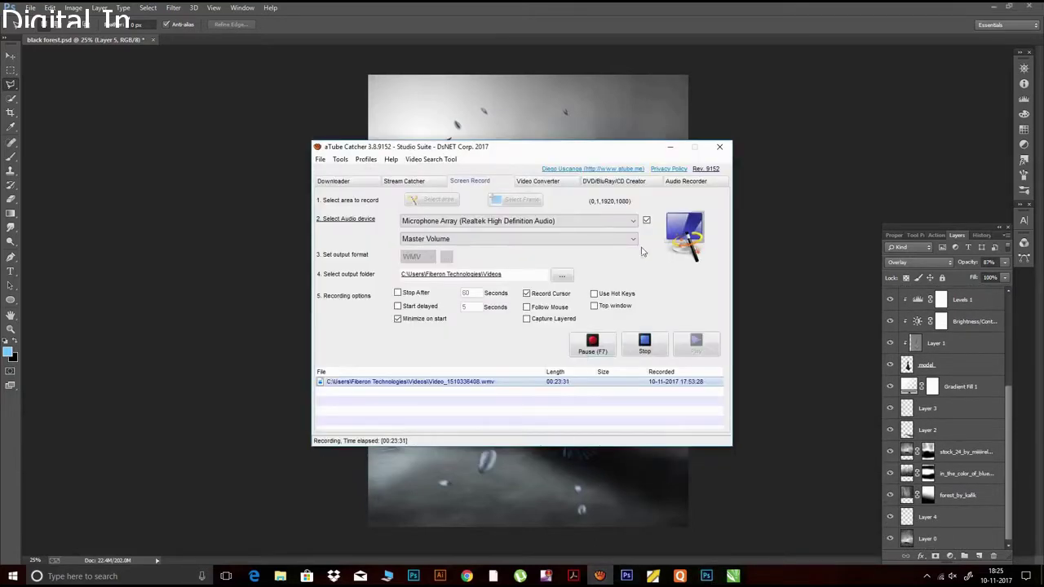
On Layer 1, burn the gown's left edge and the model's neck at 69% exposure
left_click(670, 147)
left_click(938, 349)
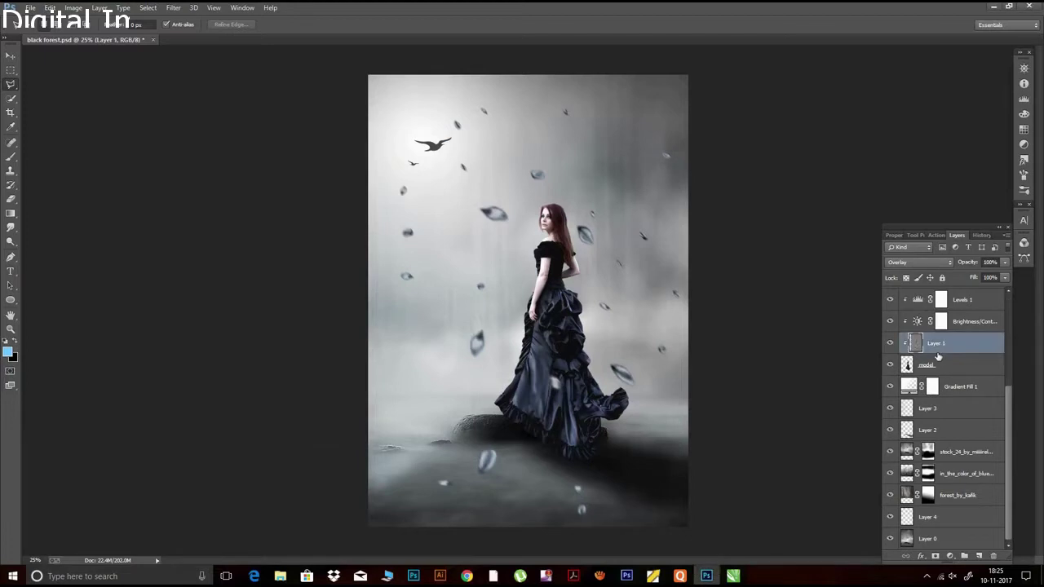
left_click_drag(10, 242, 50, 245)
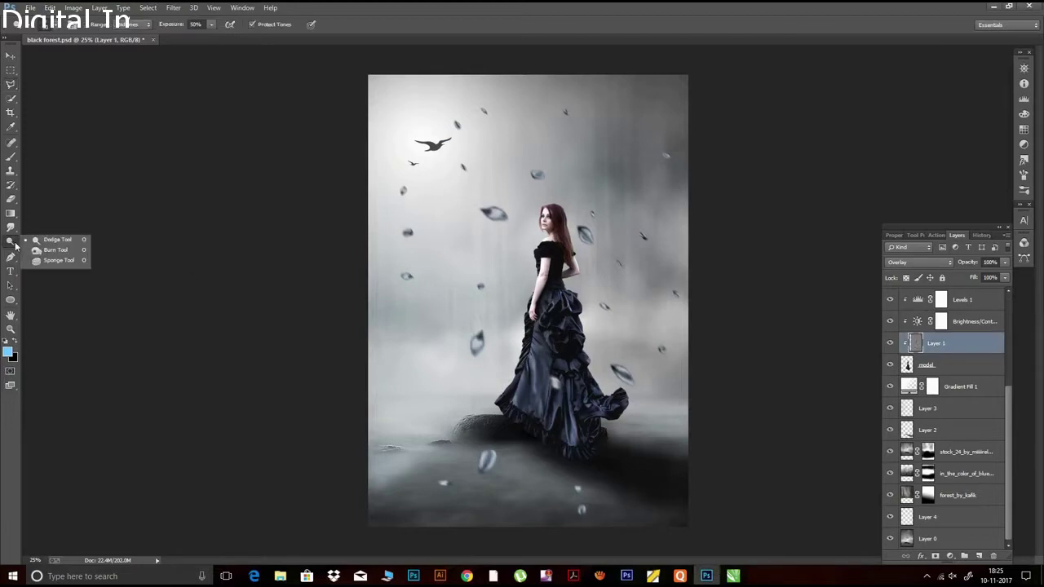
left_click(49, 245)
key("ctrl+plus")
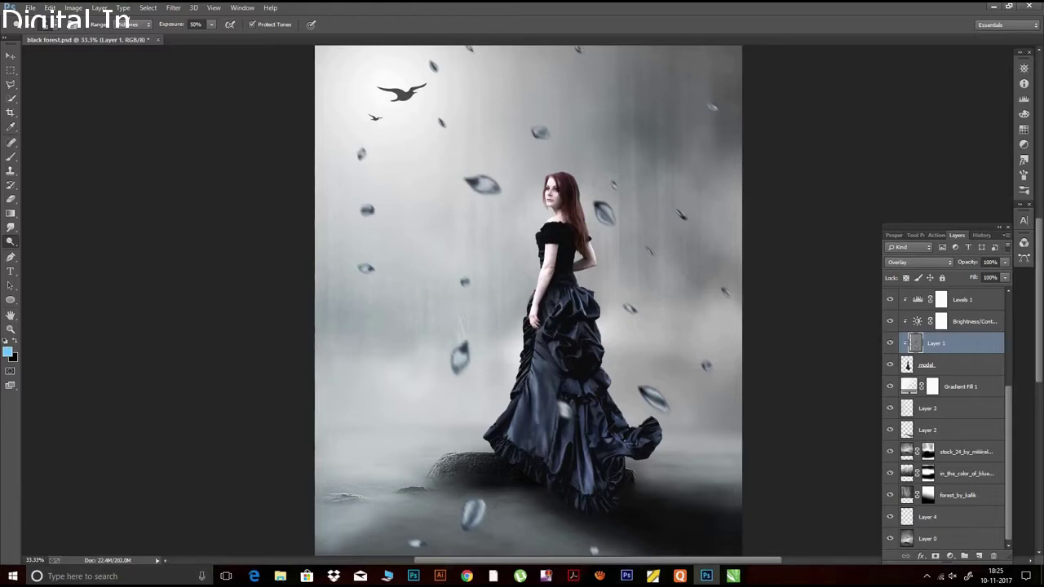
mouse_move(527, 339)
left_mouse_down()
mouse_move(502, 419)
mouse_move(510, 436)
left_mouse_up()
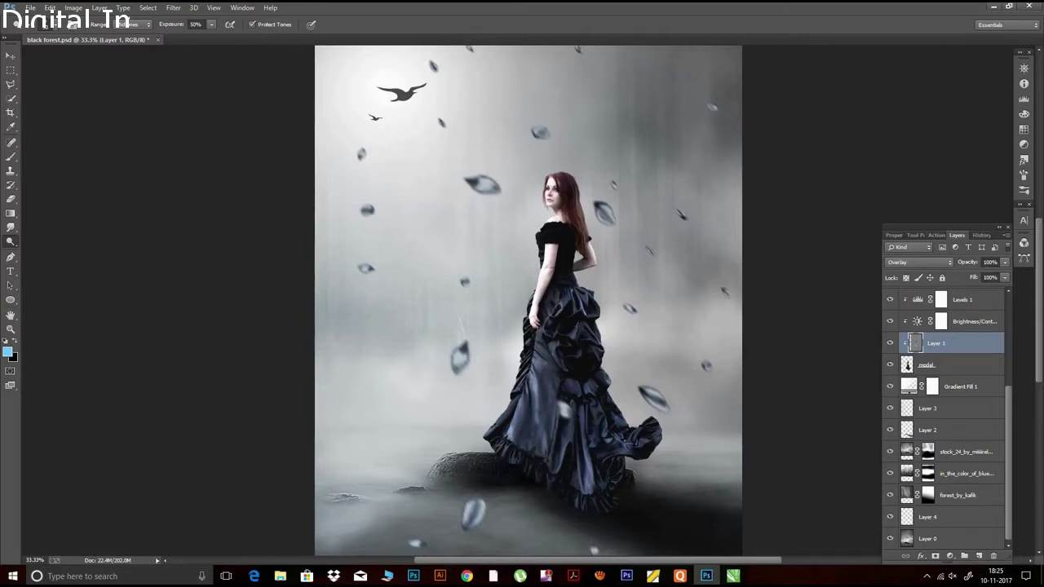
left_click_drag(165, 28, 181, 28)
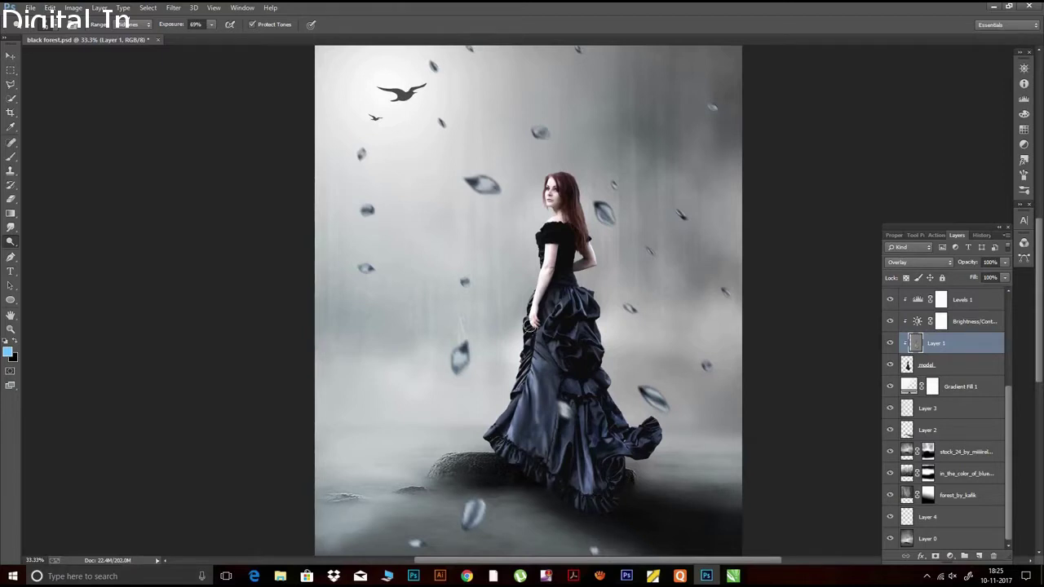
left_click_drag(550, 222, 557, 218)
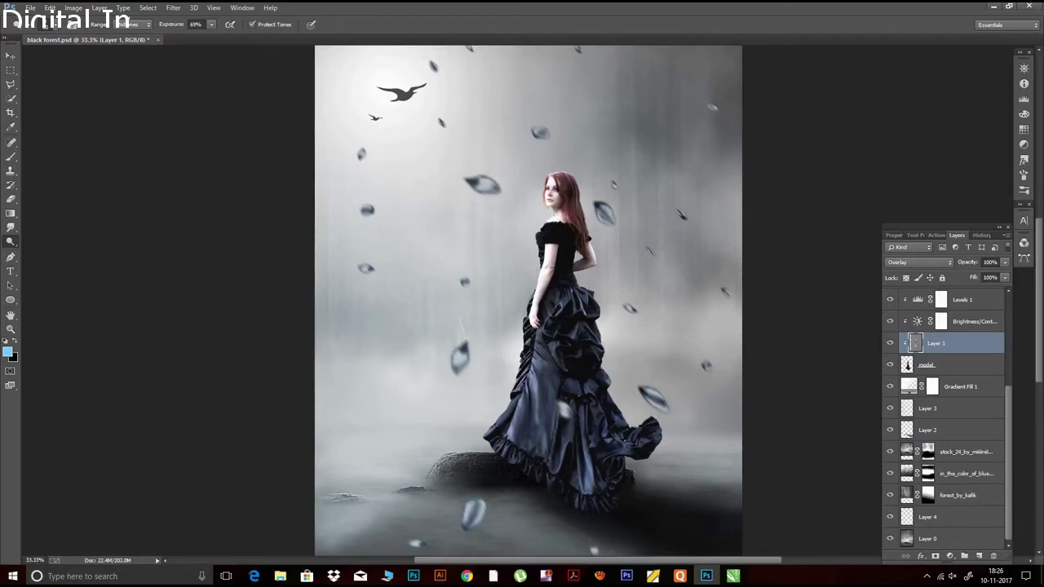
Save the document and select Layer 5 at the top of the layer stack
key("ctrl+s")
key("ctrl+minus")
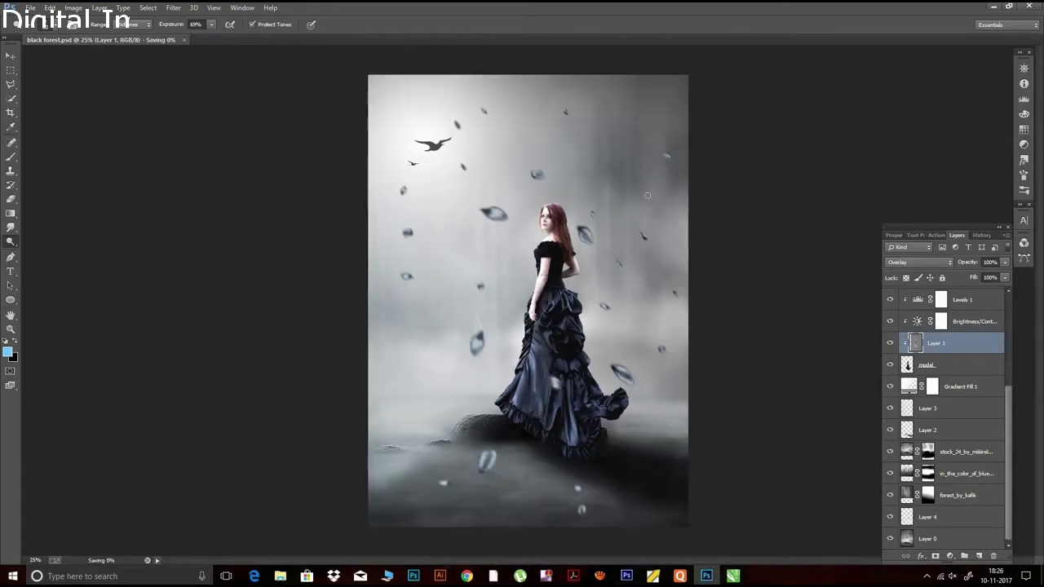
scroll(994, 299, "up", 1)
scroll(994, 300, "up", 3)
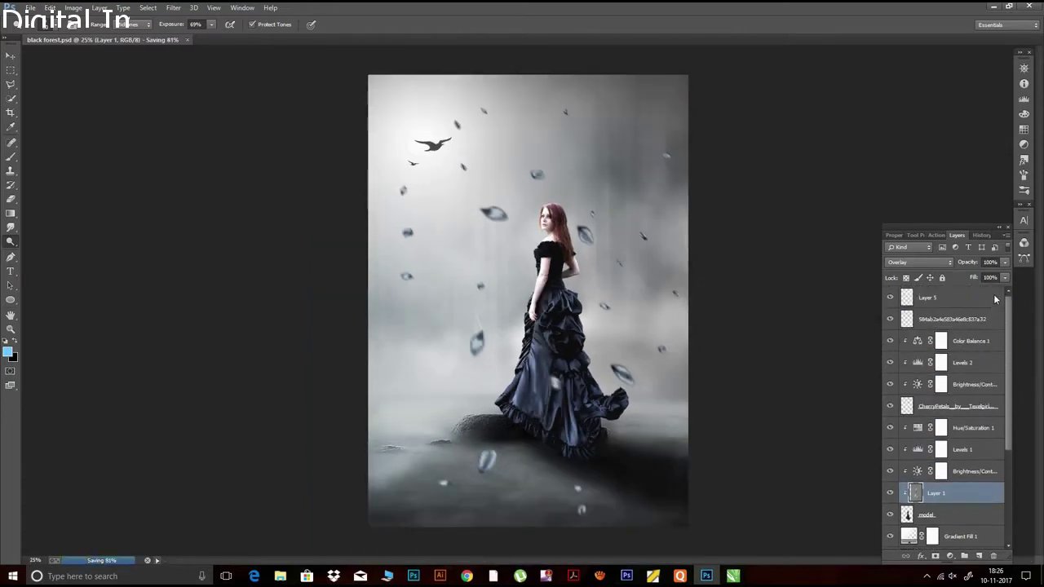
left_click(957, 298)
left_click_drag(1009, 322, 1017, 412)
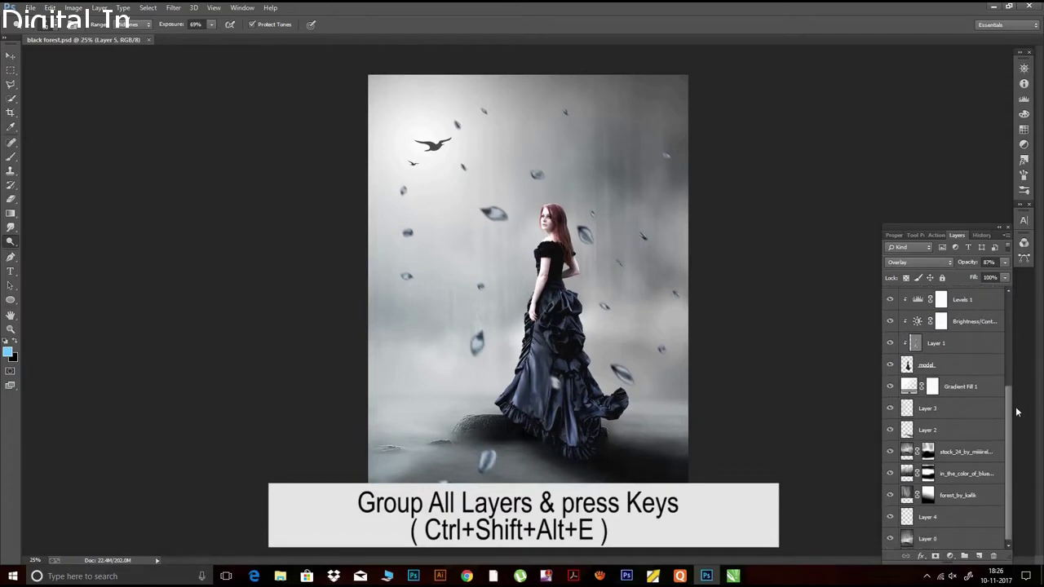
Group all layers into Group 1 and stamp a merged copy above it with Ctrl+Shift+Alt+E
left_click(965, 541, "shift")
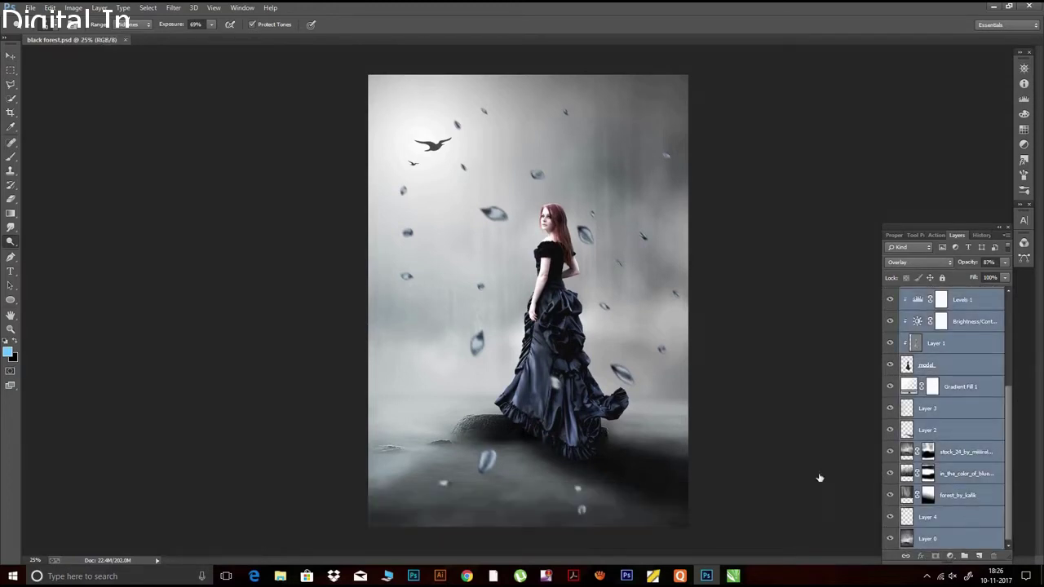
key("ctrl+g")
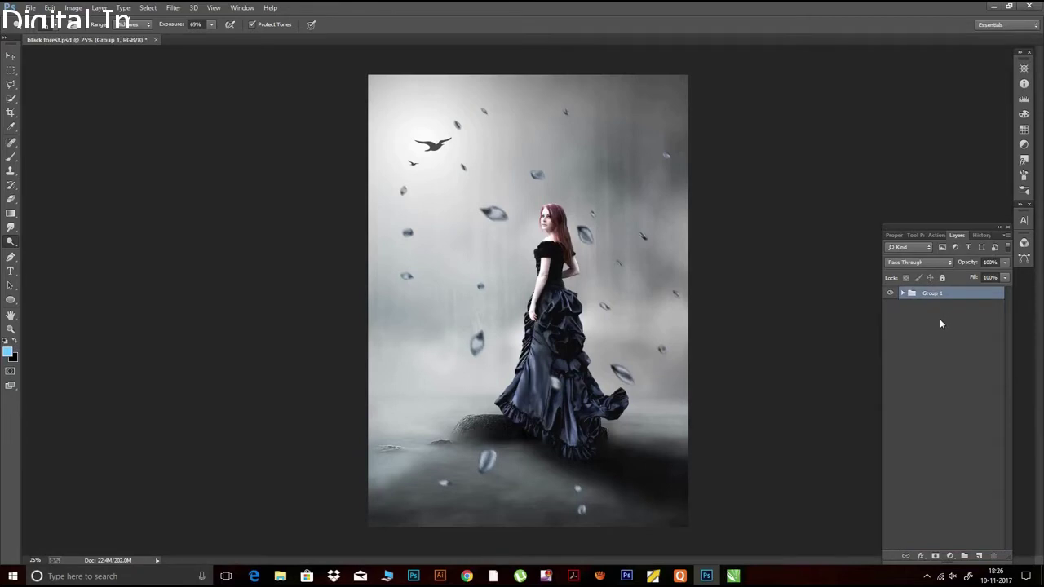
key("ctrl+shift+alt+e")
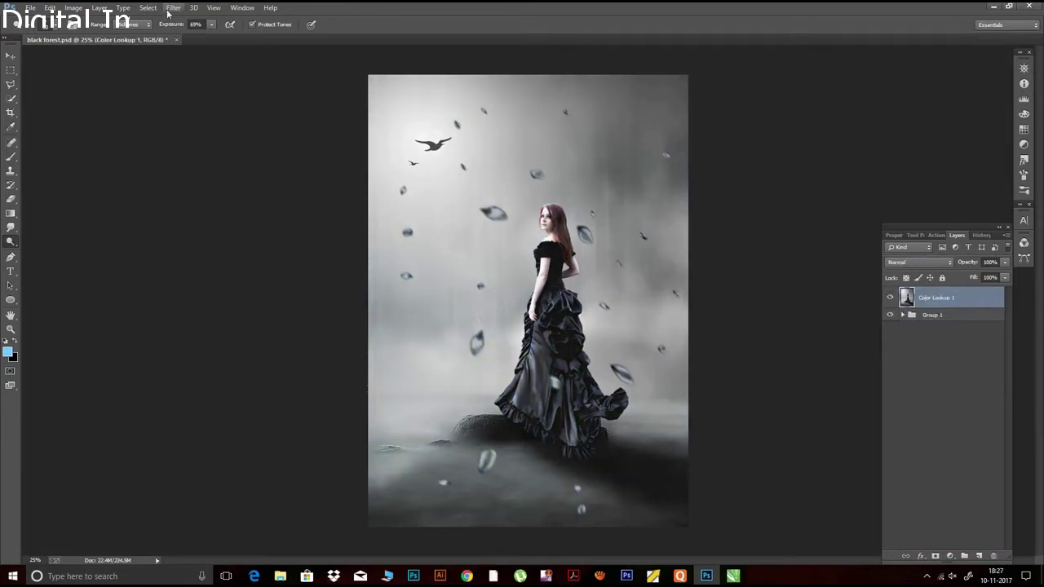
Apply Viveza 2 with contrast lowered to -13%
left_click(173, 9)
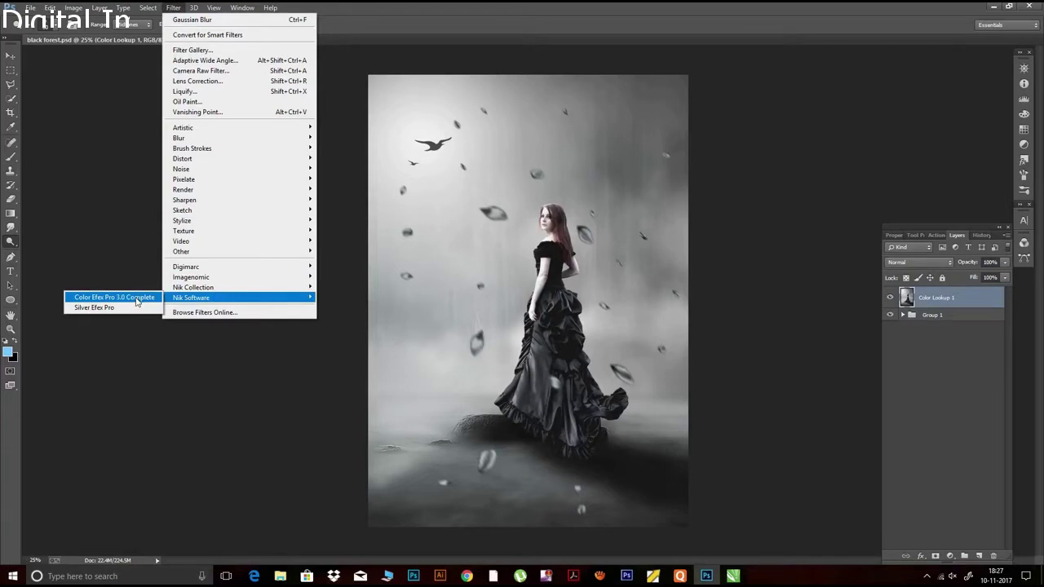
mouse_move(194, 287)
left_click(81, 348)
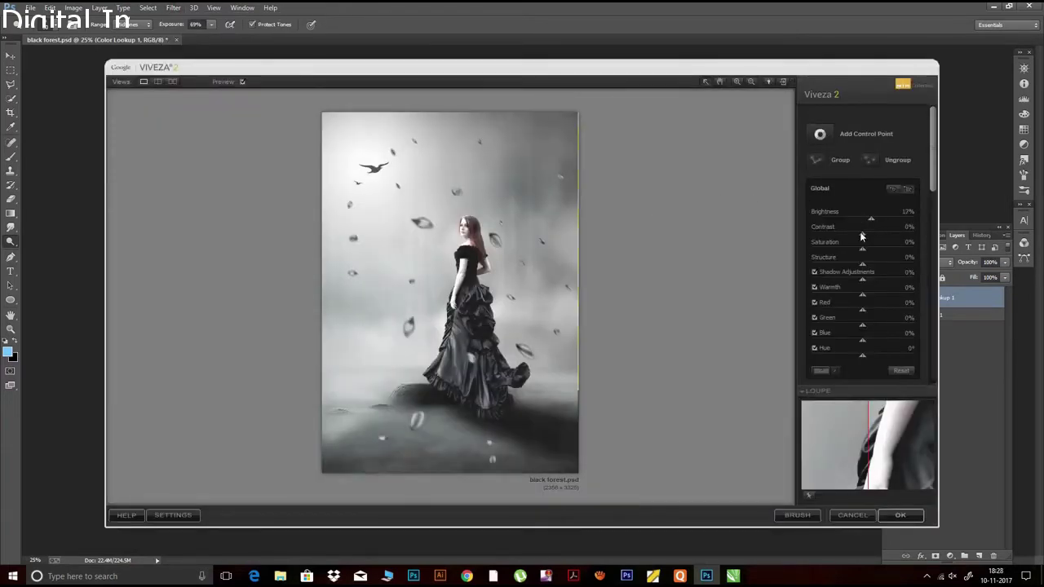
left_click_drag(863, 234, 859, 325)
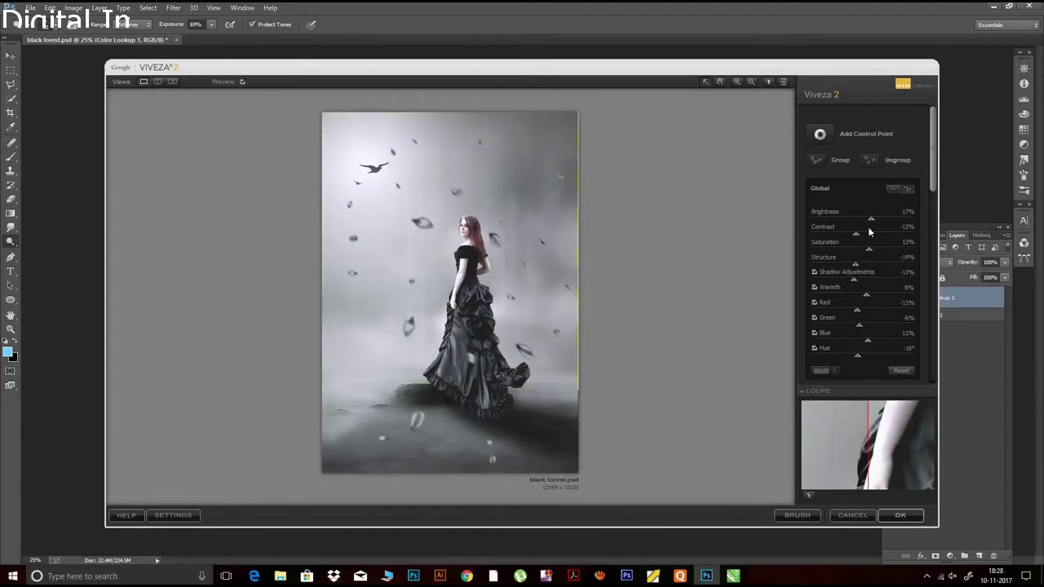
left_click(901, 515)
Apply the Sharpener Pro 3 RAW Presharpener filter
left_click(173, 8)
mouse_move(193, 287)
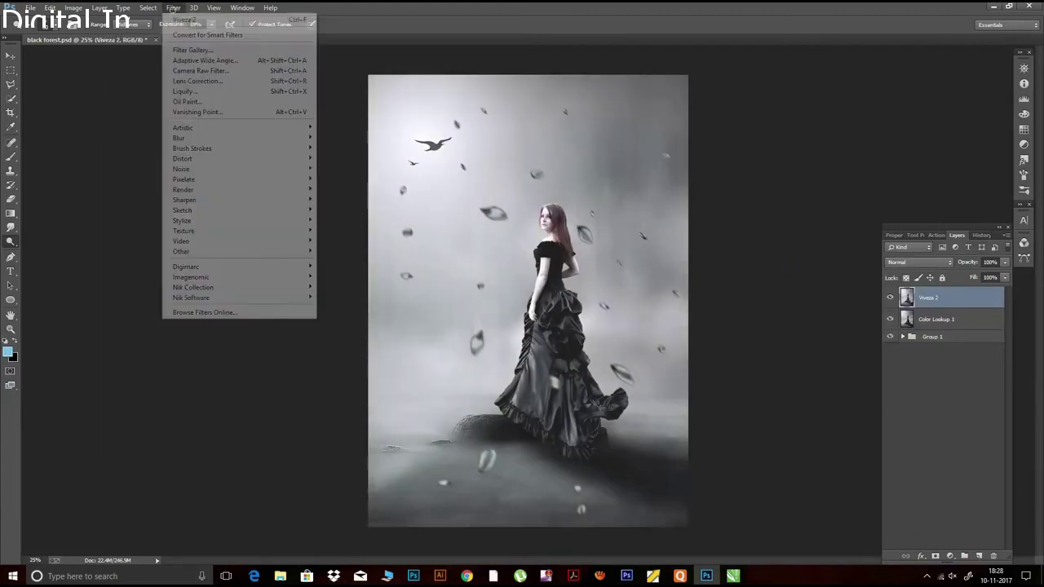
left_click(82, 310)
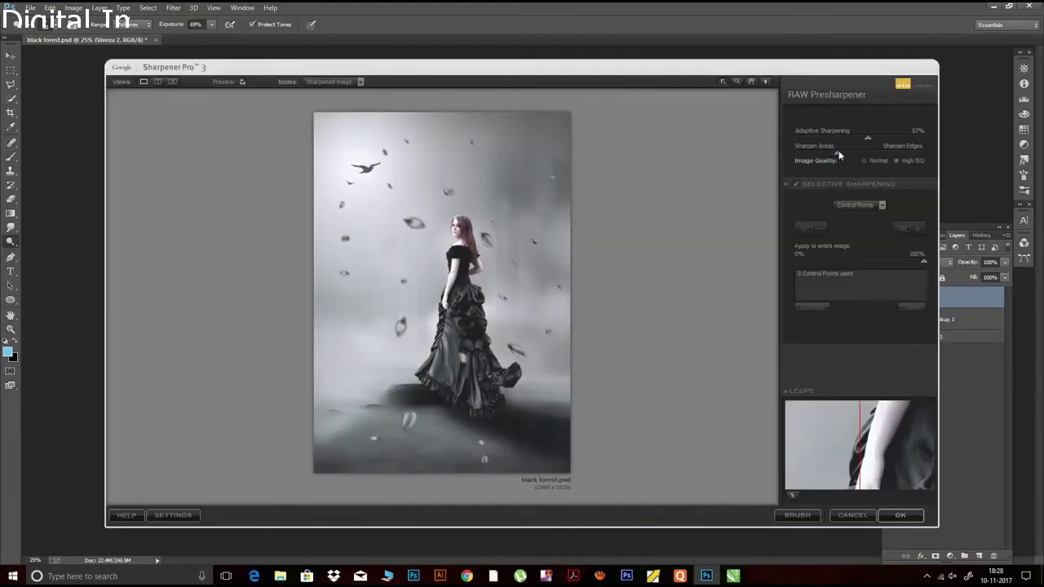
left_click(900, 515)
Launch Color Efex Pro 4 and bring up the Cross Processing method choices
left_click(173, 9)
left_click(633, 196)
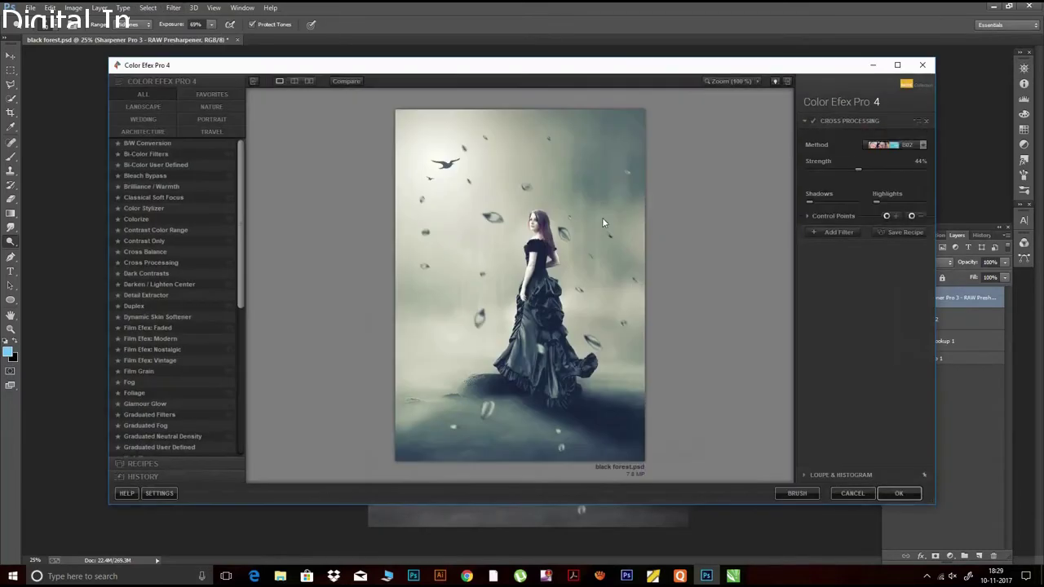
left_click(906, 145)
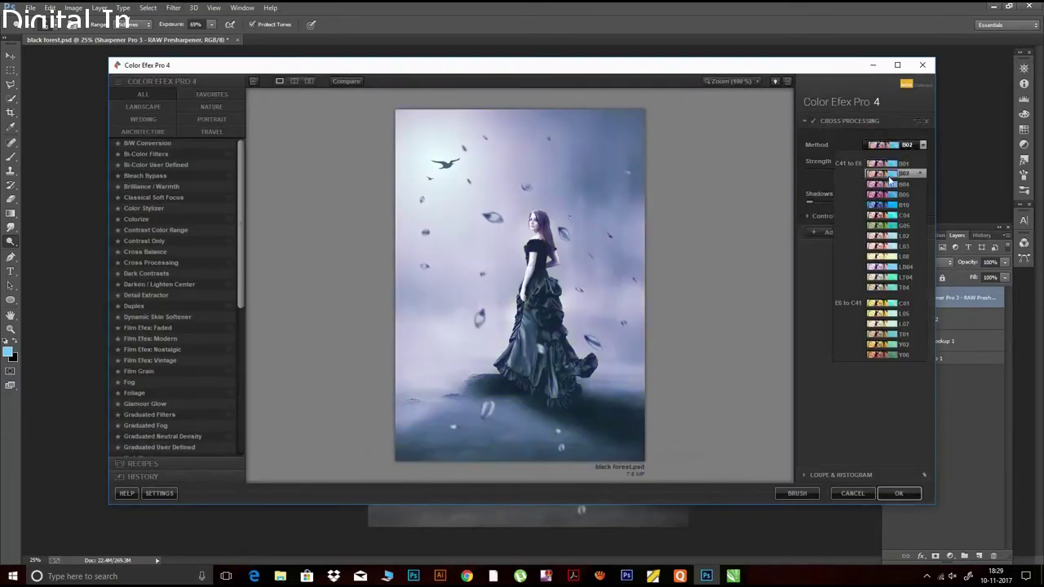
Set Cross Processing to method L03 at 26% strength with shadows pulled fully down
left_click(887, 245)
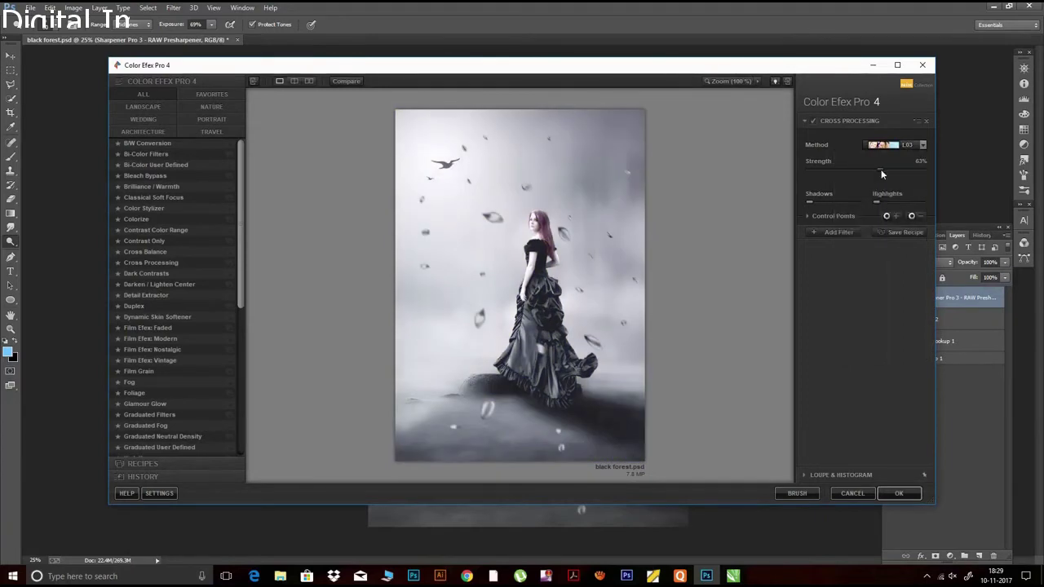
left_click_drag(822, 201, 808, 201)
left_click_drag(864, 169, 840, 169)
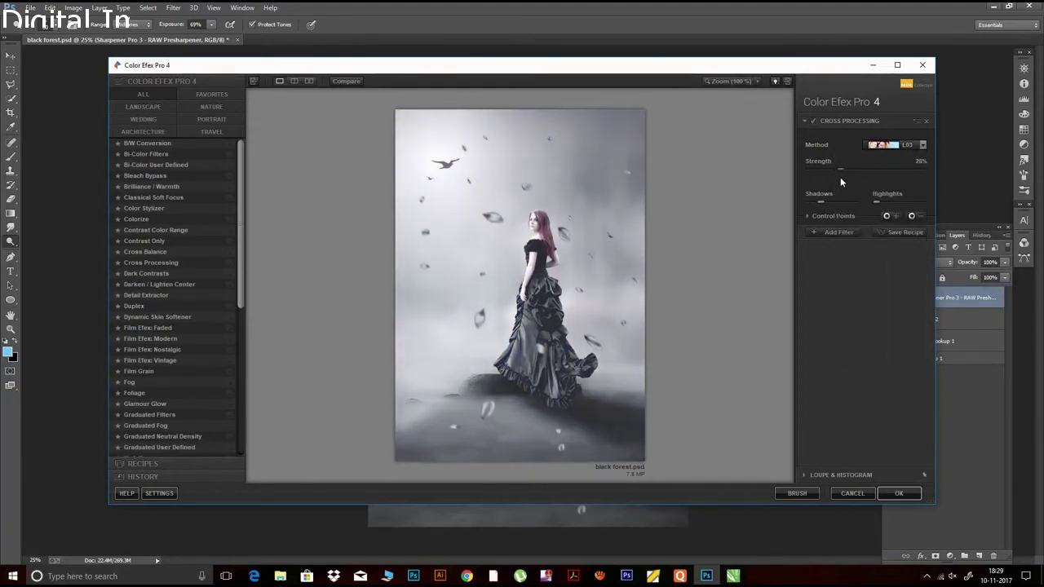
Add a Vignette: Blur at 11% size and 46% opacity, apply Color Efex Pro 4, and save
left_click(826, 235)
scroll(171, 367, "down", 8)
left_click(163, 430)
left_click_drag(850, 225, 825, 225)
left_click_drag(899, 206, 873, 207)
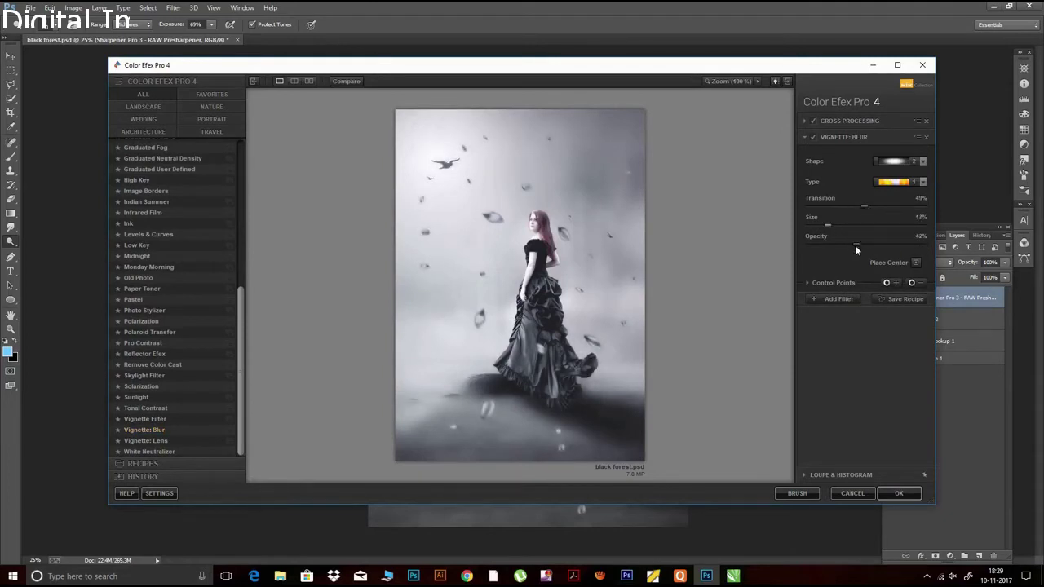
left_click_drag(823, 225, 820, 225)
left_click_drag(867, 244, 861, 245)
left_click(898, 493)
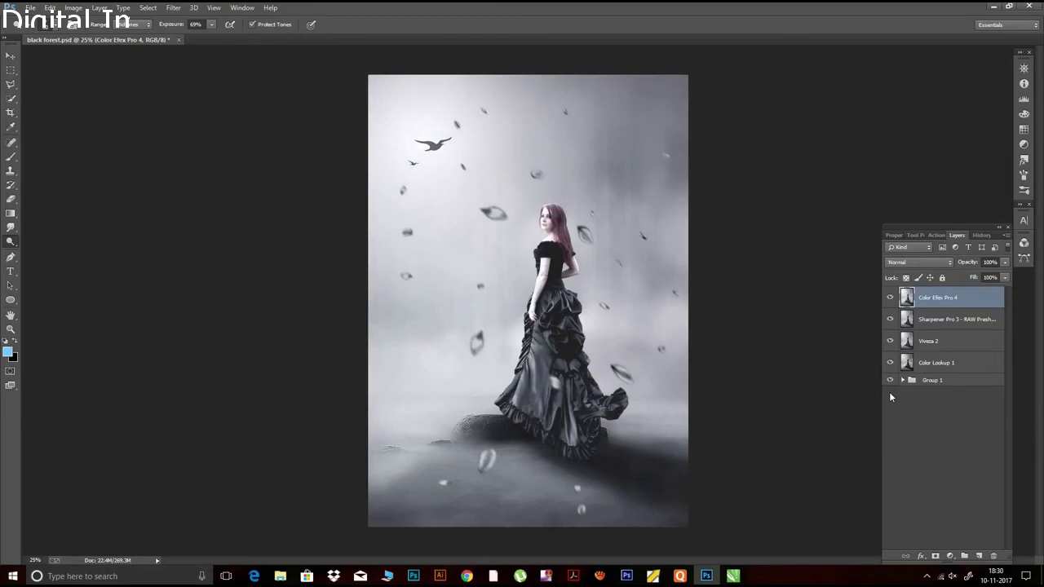
key("ctrl+s")
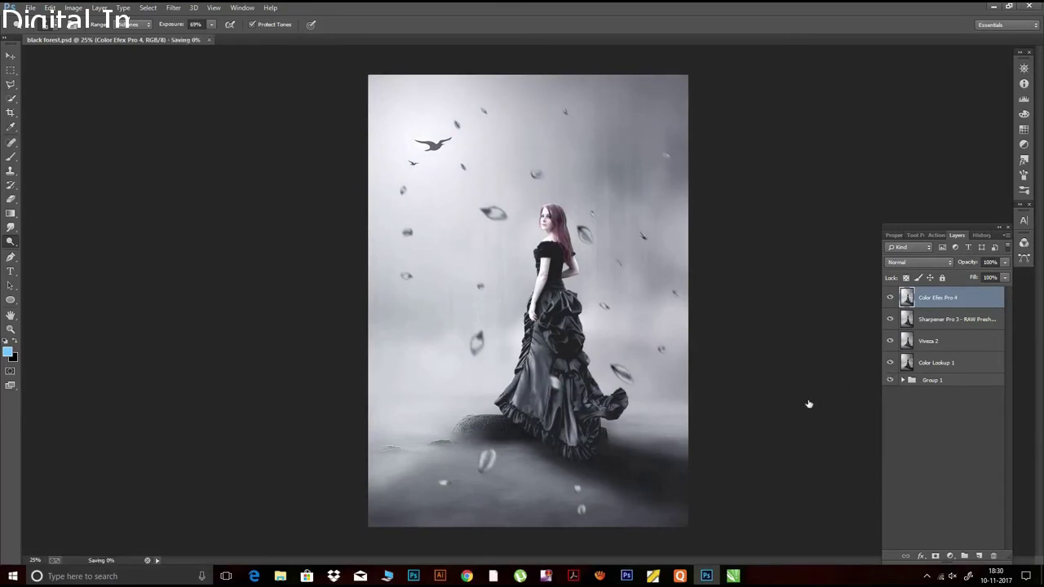
Add a Color Balance layer shifting midtones +12 toward green and +12 toward blue, then save
left_click(600, 576)
left_click(644, 346)
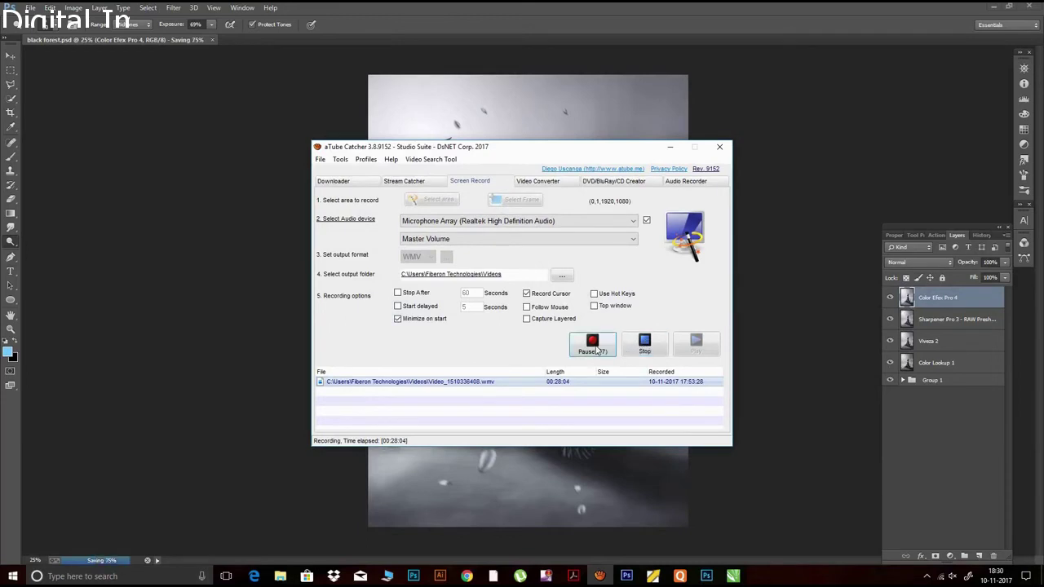
left_click(670, 147)
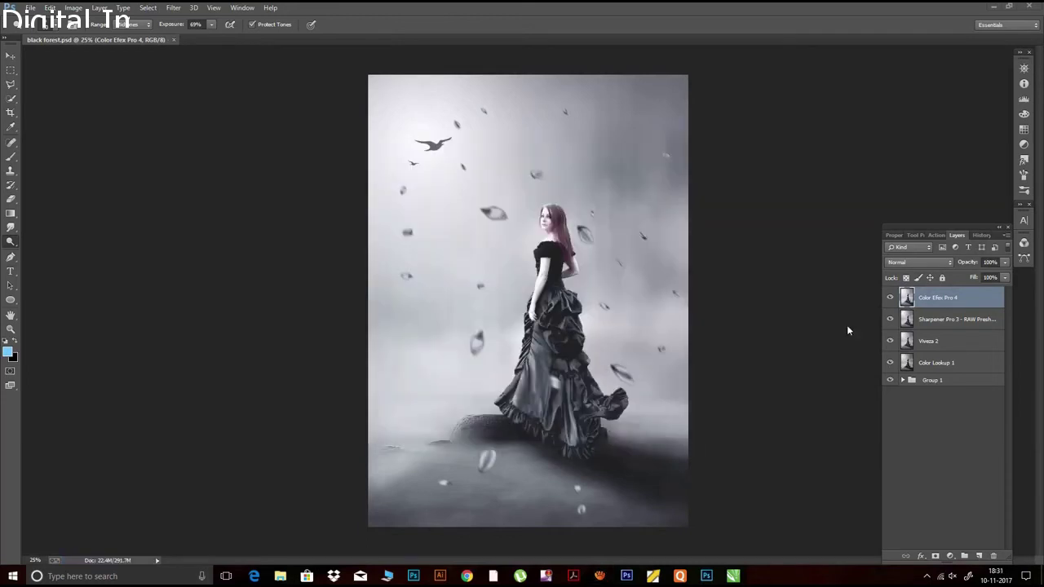
left_click(951, 557)
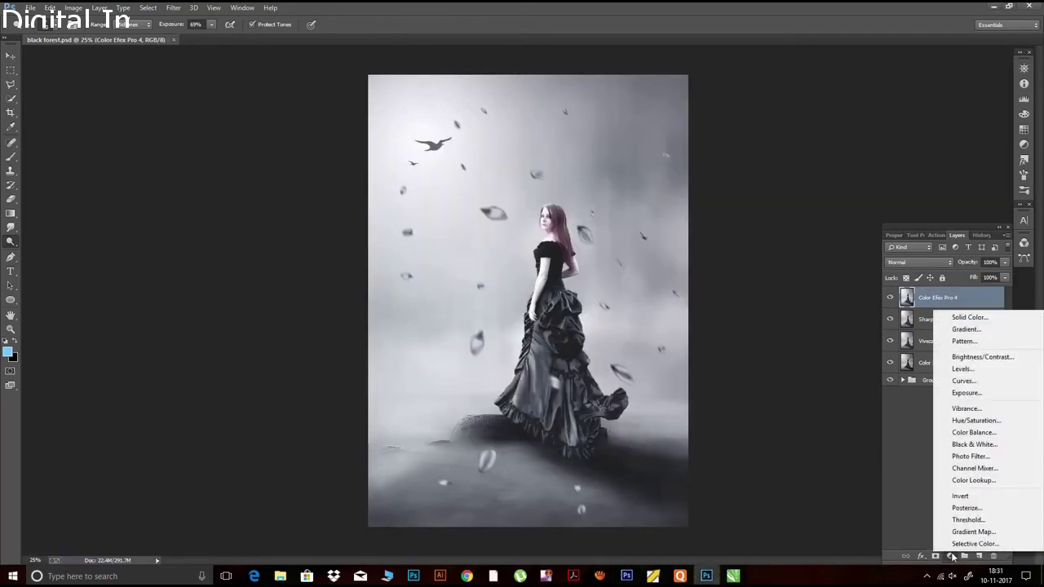
left_click(974, 433)
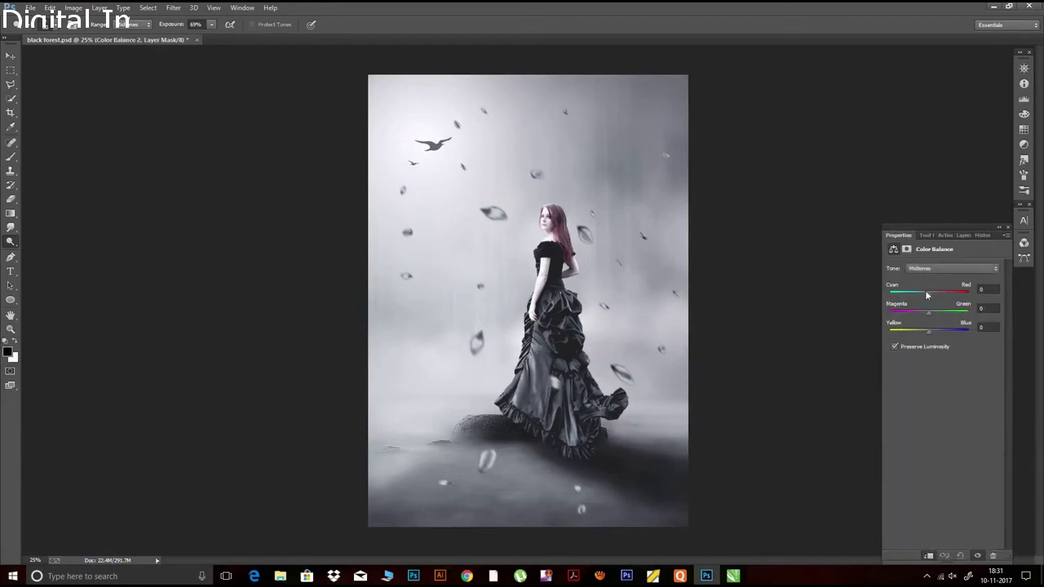
left_click_drag(937, 334, 934, 332)
left_click_drag(929, 316, 924, 295)
left_click(963, 235)
key("ctrl+s")
left_click(599, 576)
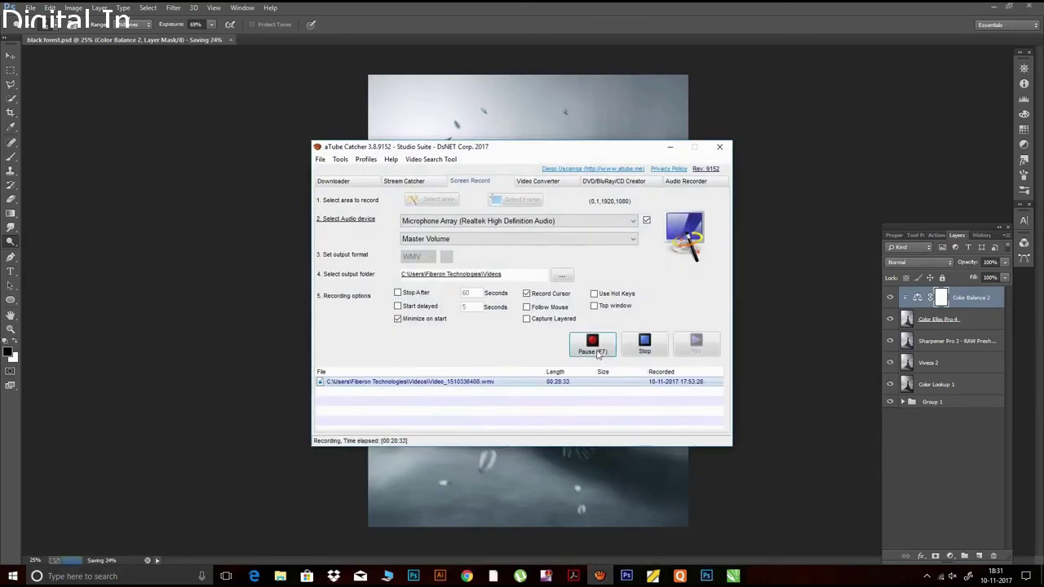